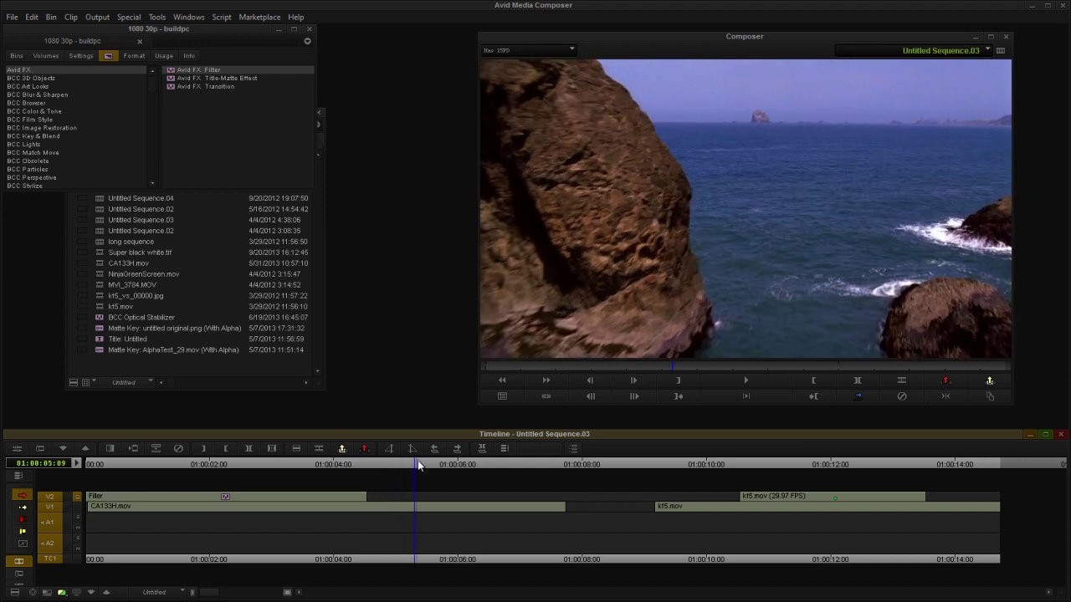
Apply the Avid FX Filter to the empty V2 segment above CA133H.mov and launch the effect's user interface.
left_click(415, 497)
left_click_drag(179, 74, 414, 499)
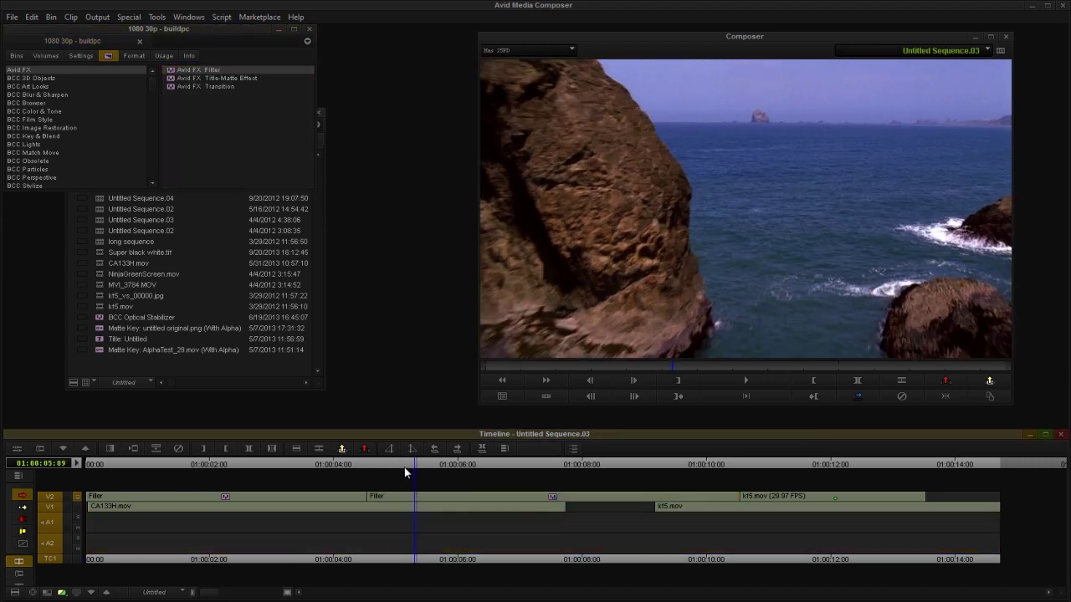
left_click_drag(479, 466, 458, 474)
left_click(423, 496)
left_click(420, 496)
left_click(11, 451)
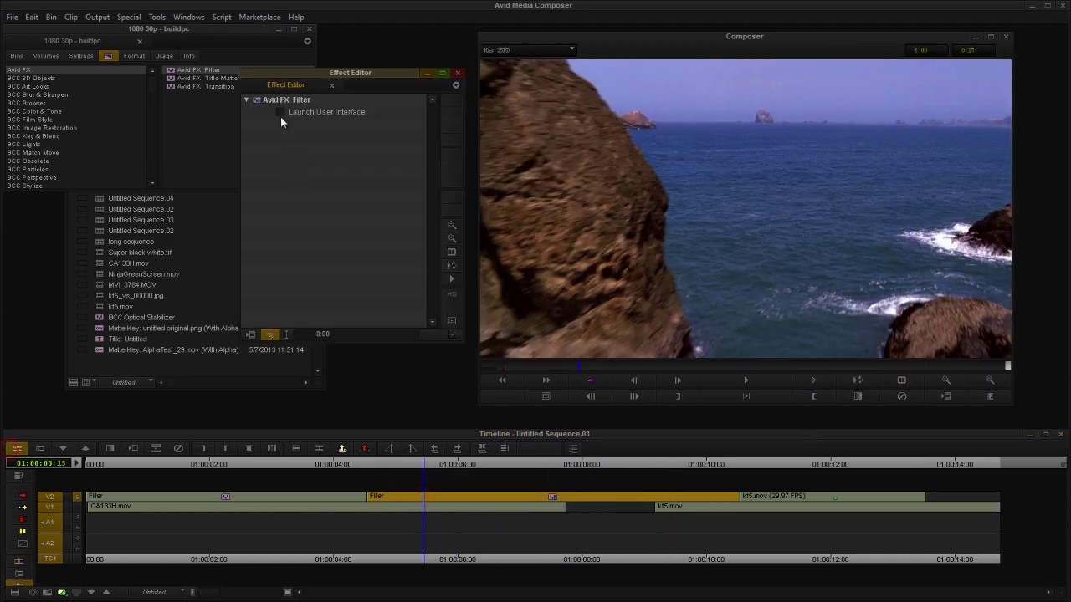
left_click(281, 111)
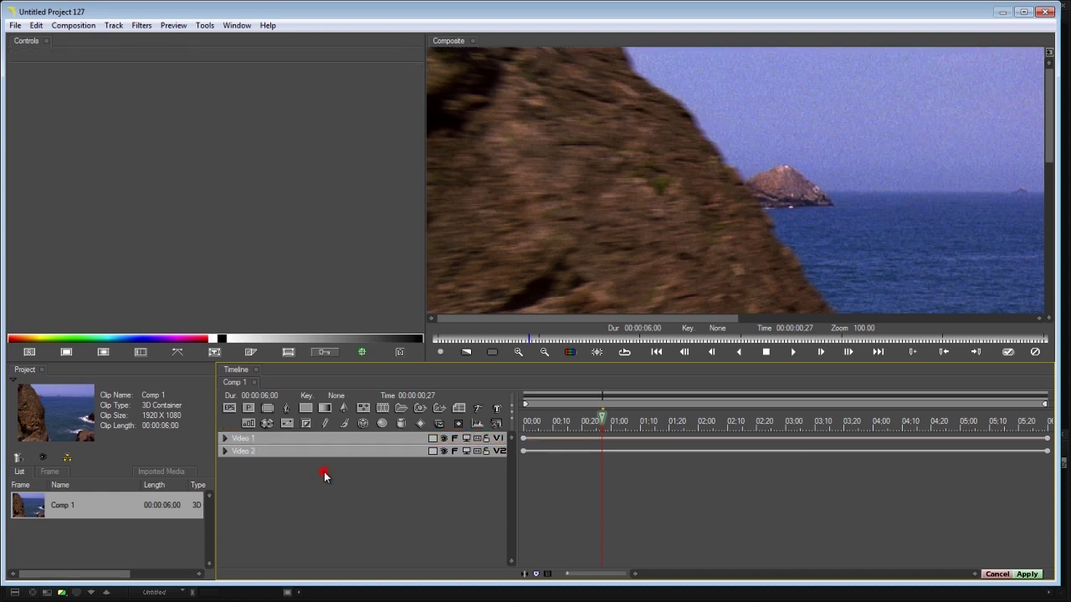
Delete the Video 1 and Video 2 tracks from the composition.
left_click(367, 440)
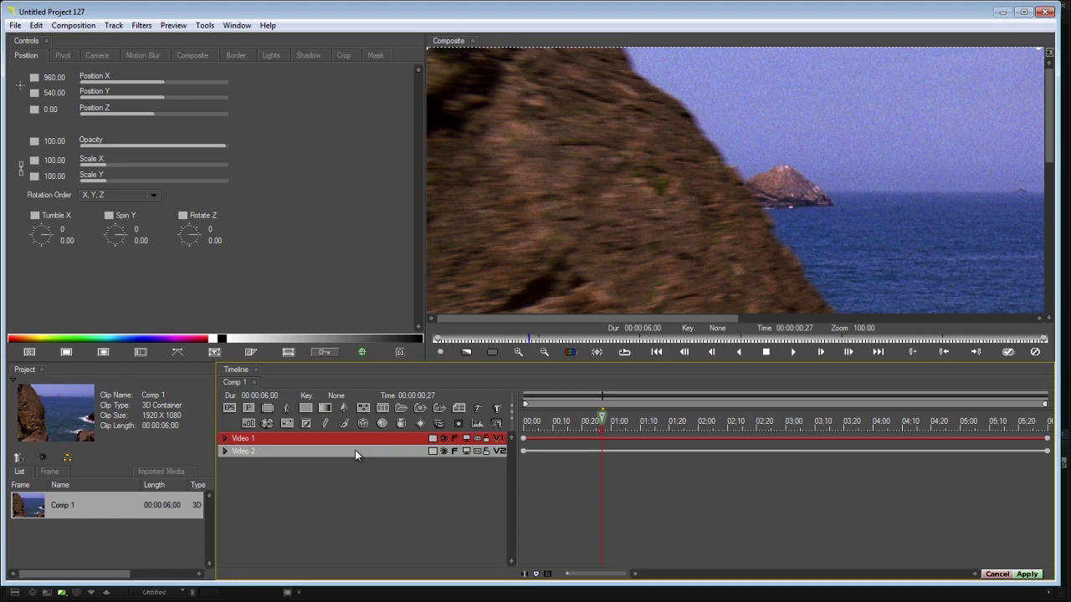
left_click(349, 474)
left_click(363, 439)
left_click(342, 450, "shift")
key("Delete")
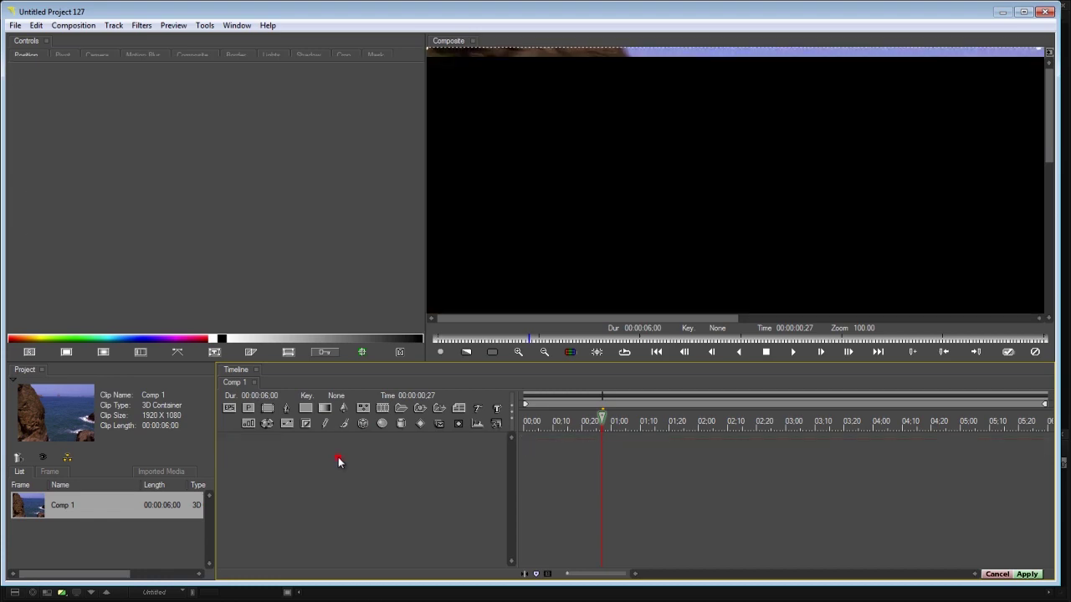
Import the still image hob_titletreatment.jpg from the Desktop as a new track.
left_click(365, 413)
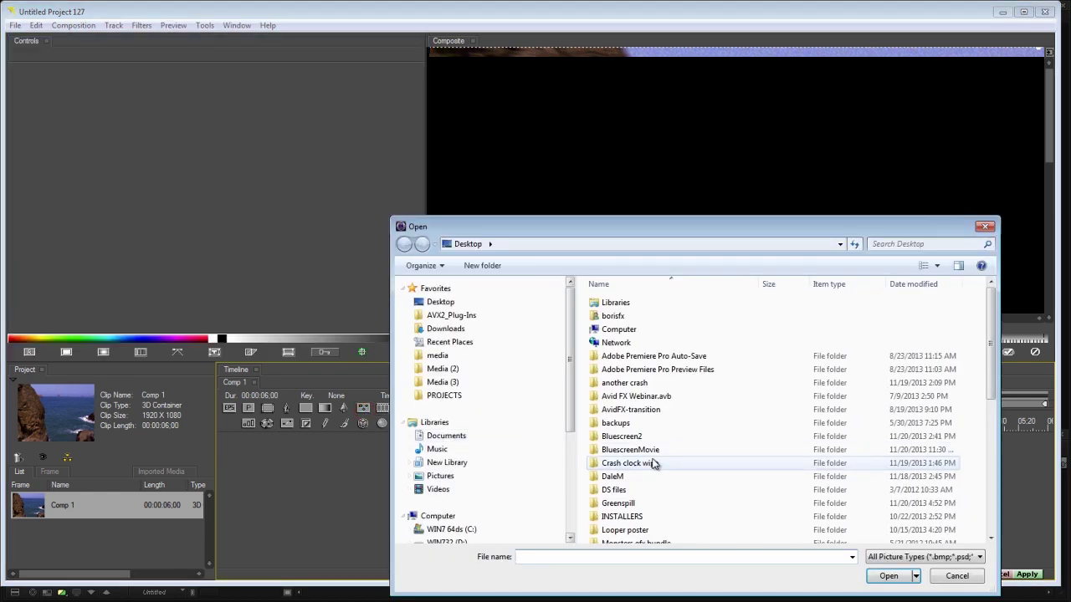
scroll(657, 465, "down", 10)
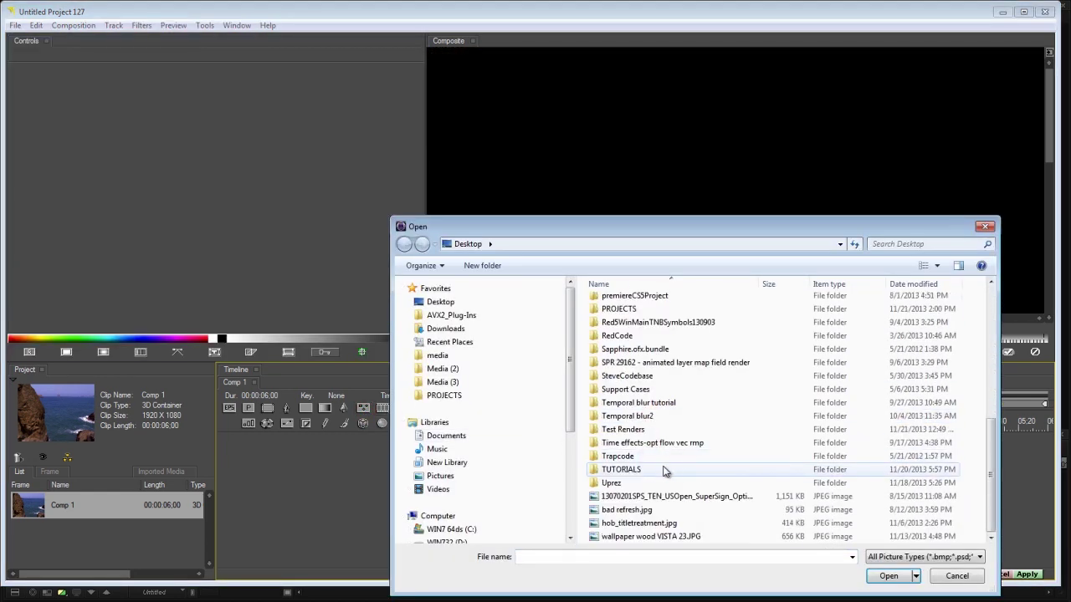
left_click(633, 524)
double_click(633, 524)
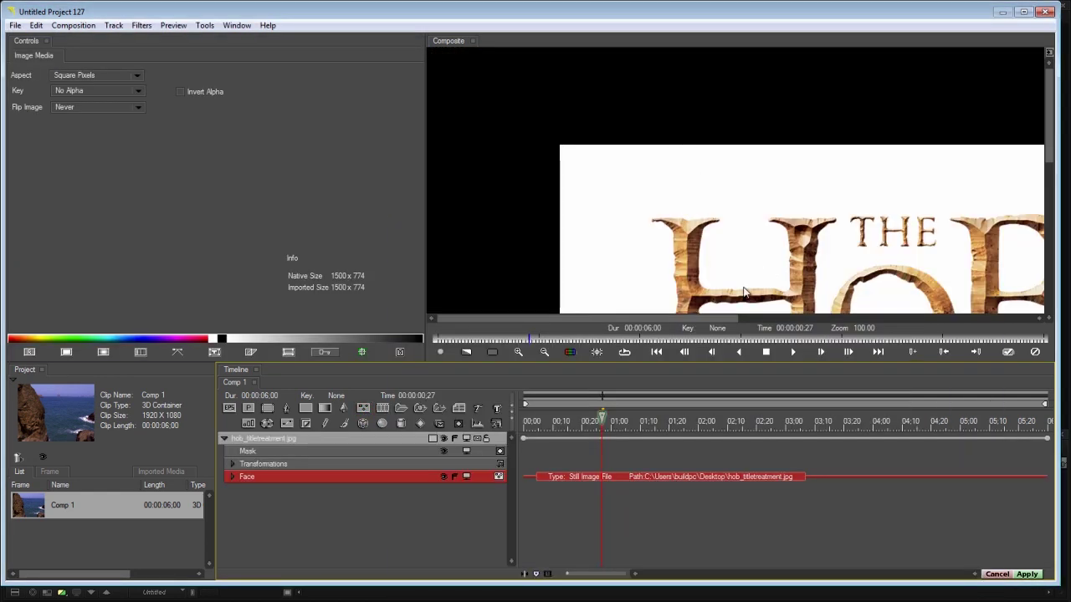
Apply the BCC Linear Luma Key filter to the hob_titletreatment.jpg track.
left_click(658, 318)
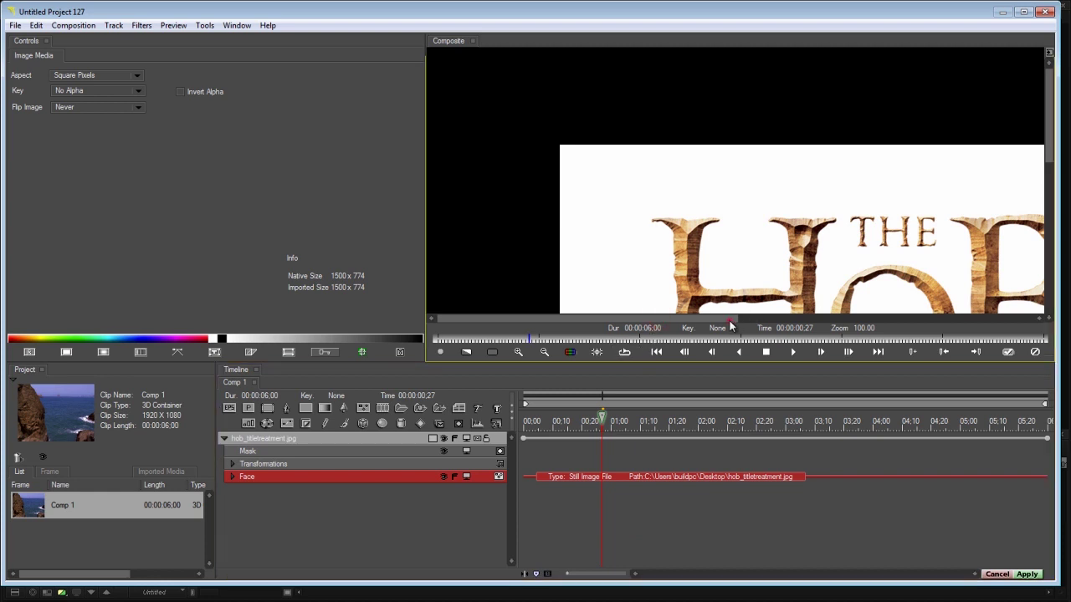
left_click_drag(729, 321, 777, 263)
scroll(776, 266, "down", 1)
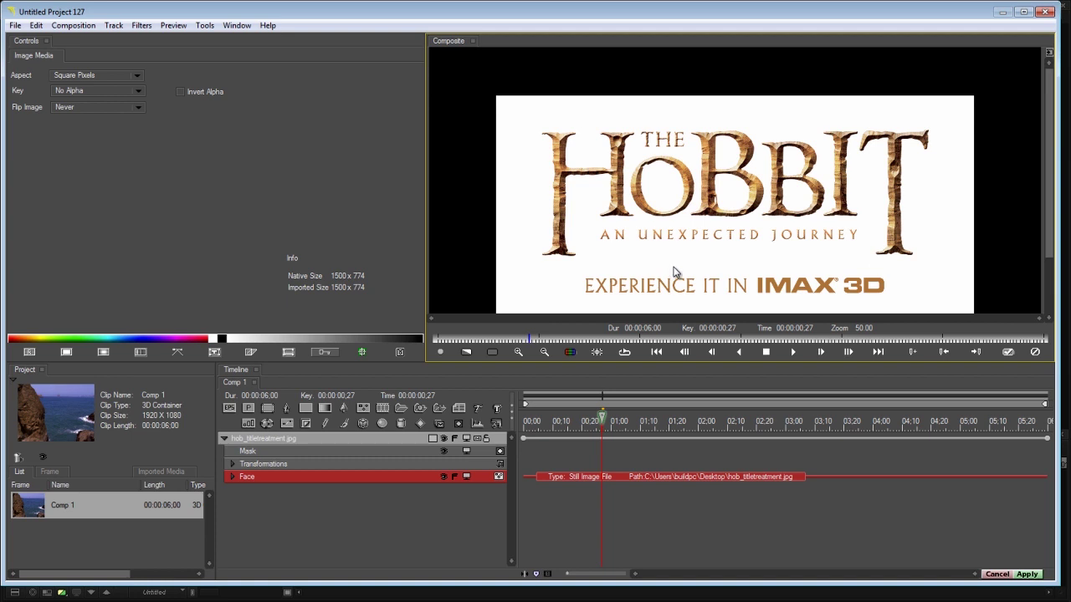
scroll(676, 272, "up", 1)
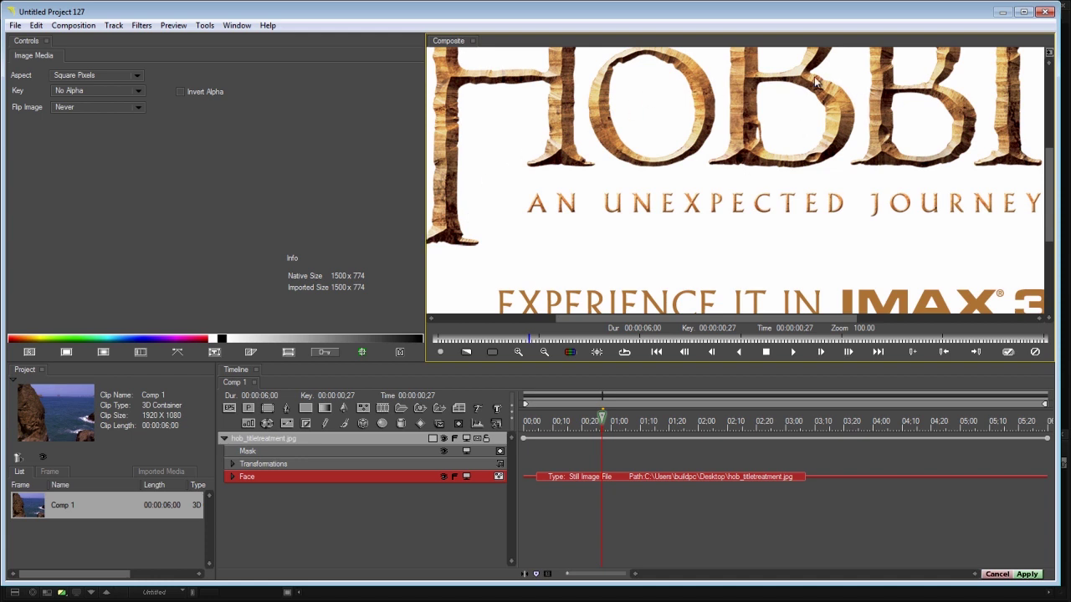
scroll(655, 231, "down", 1)
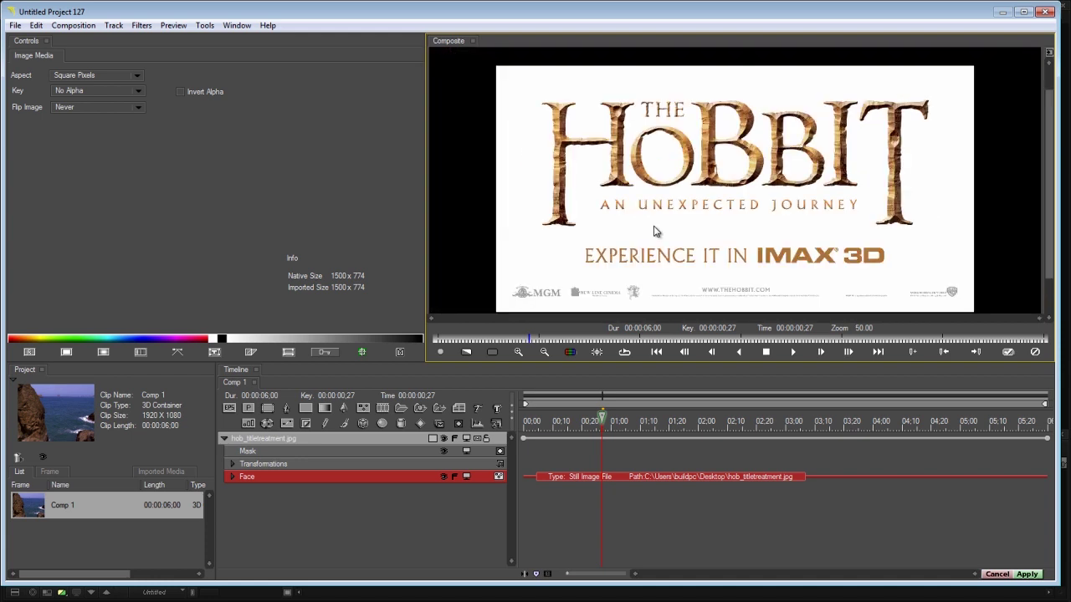
left_click(335, 439)
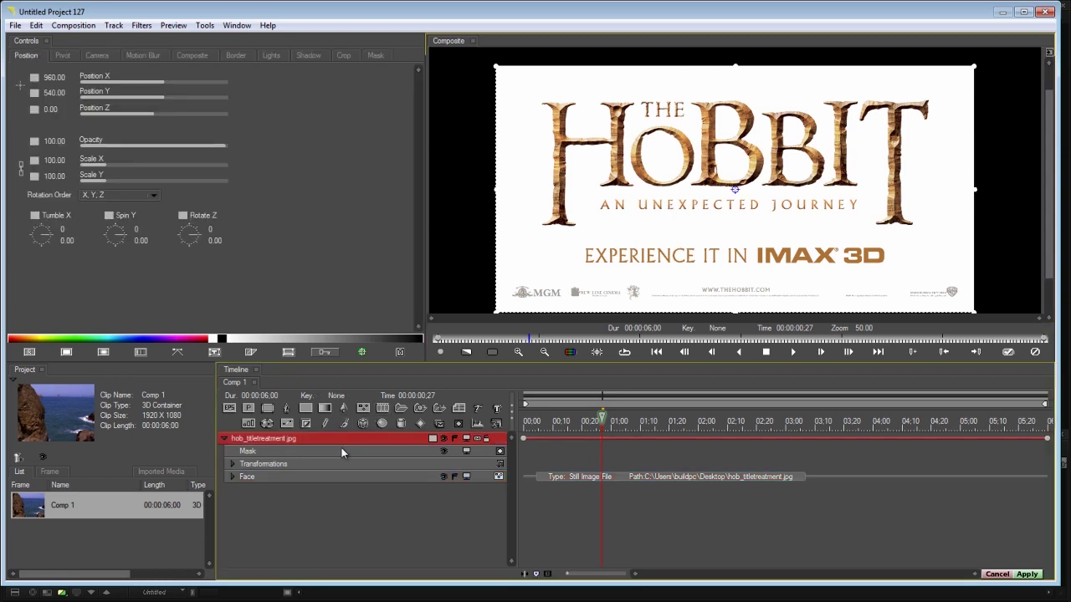
left_click(149, 26)
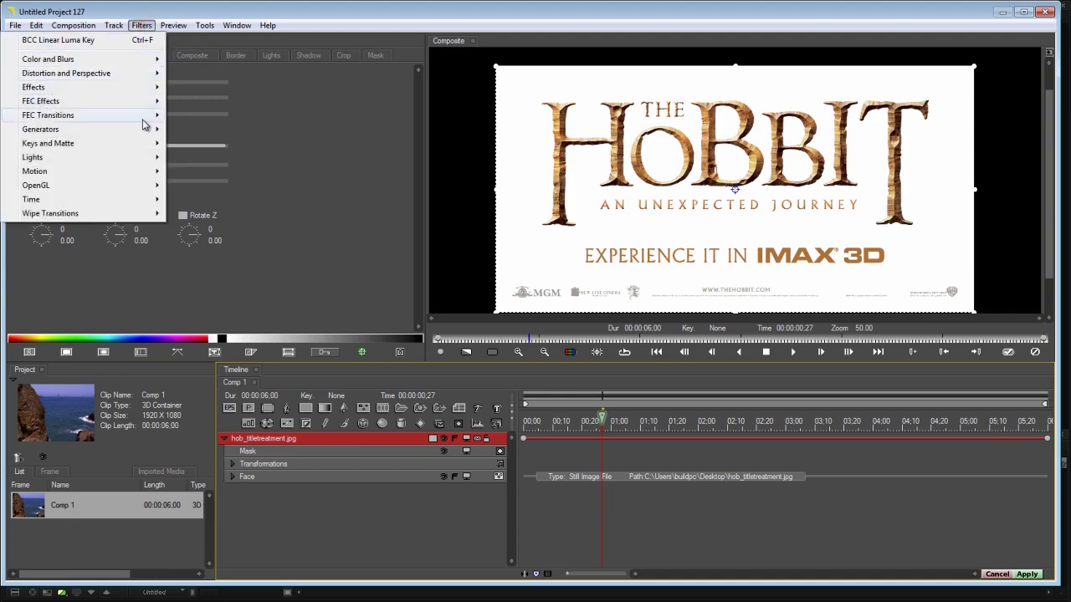
mouse_move(150, 143)
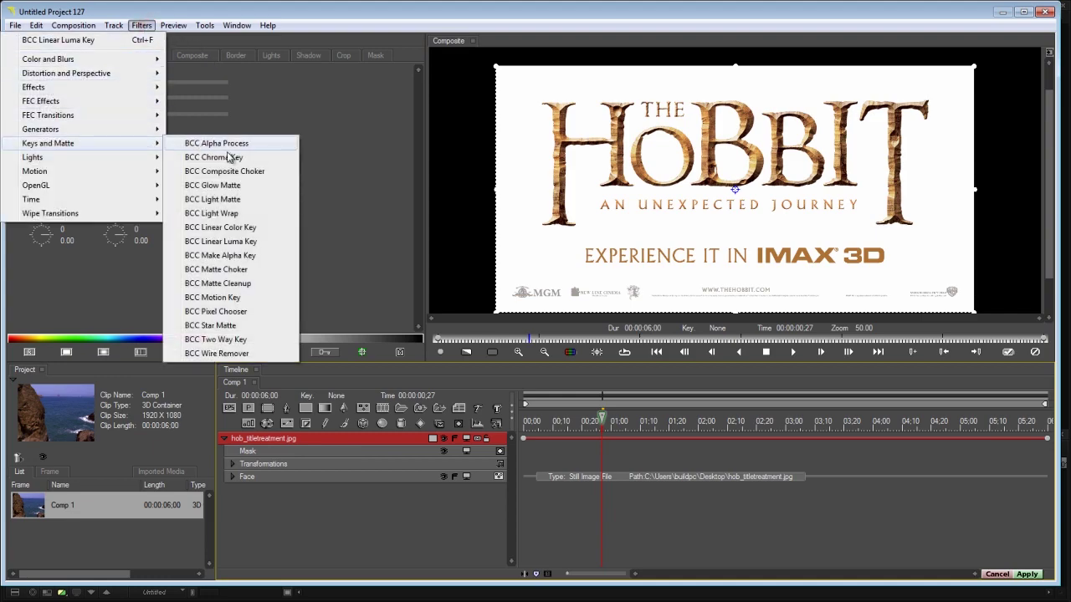
left_click(245, 241)
Set the luma key's type to Key Out Brighter and its threshold to 237.05 to remove the white background.
left_click_drag(196, 335, 212, 330)
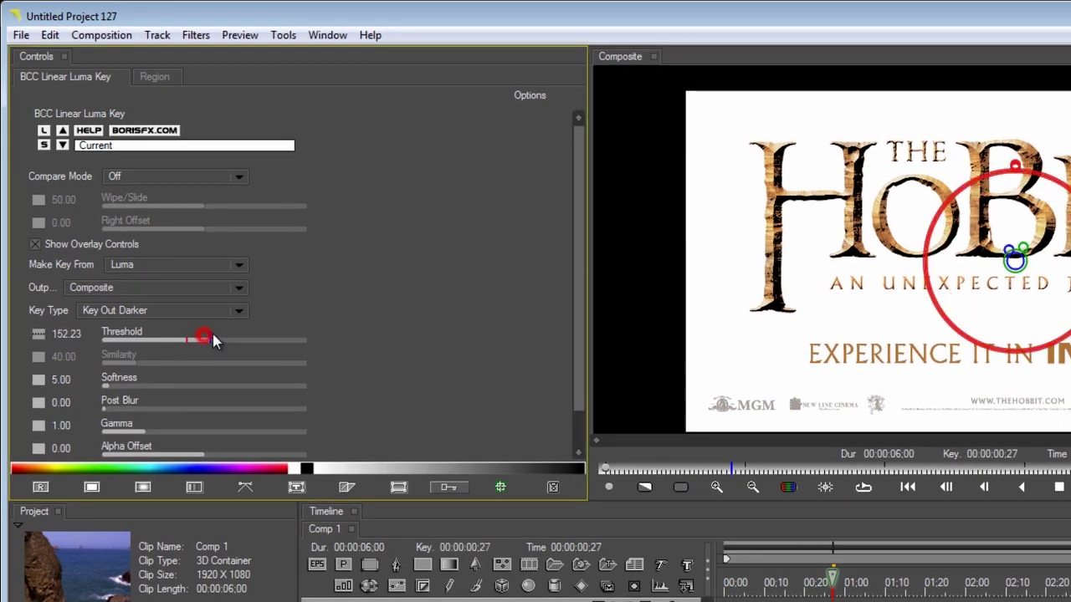
left_click(191, 310)
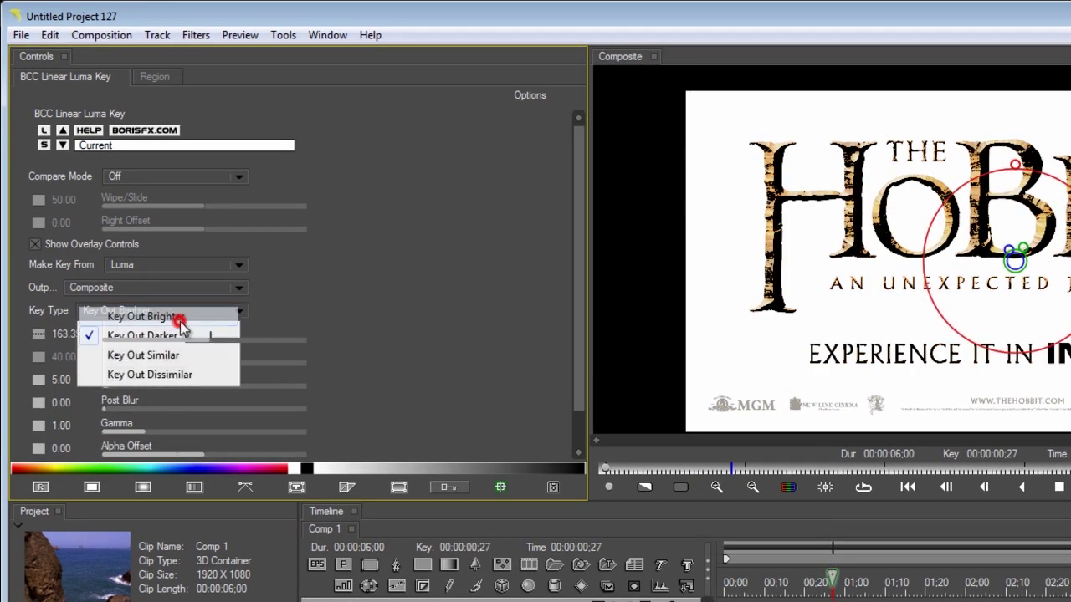
left_click(171, 318)
left_click_drag(215, 343, 242, 338)
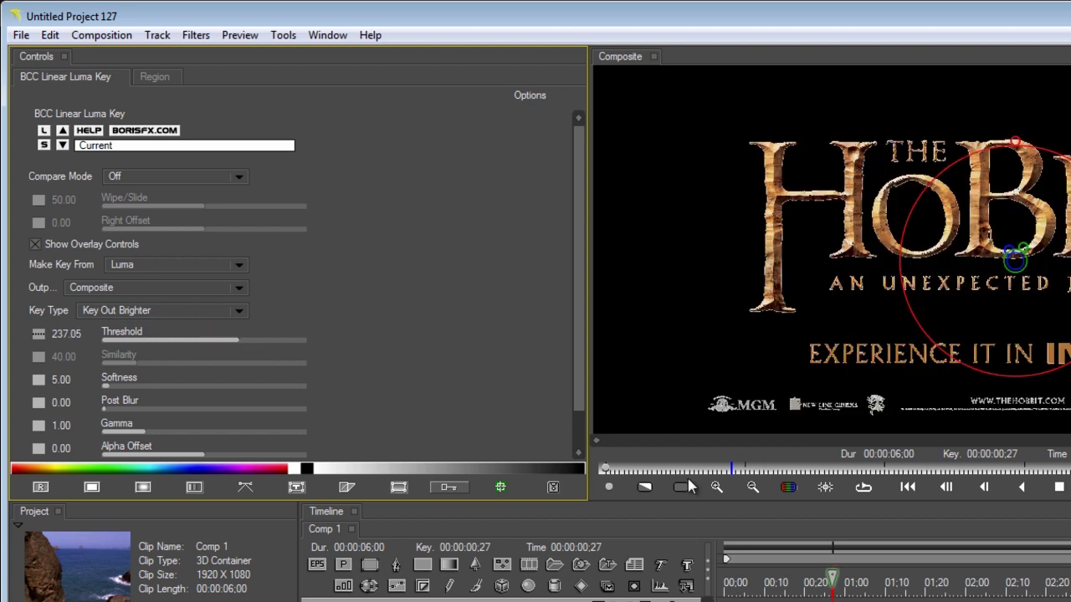
Set the luma key's choke to 3.04 and check the edges of the lettering up close.
scroll(578, 390, "down", 2)
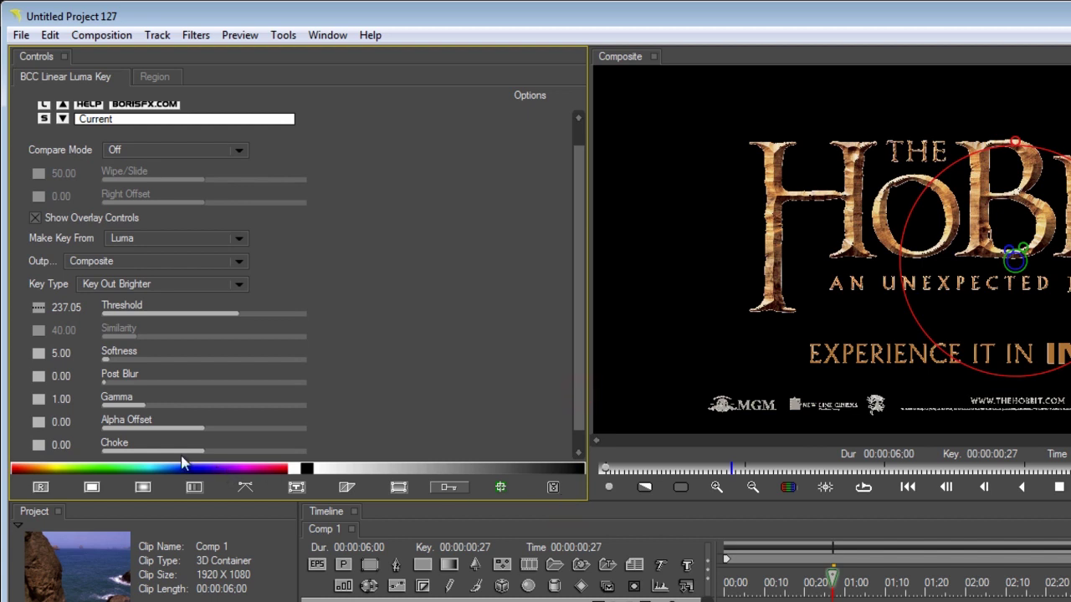
left_click_drag(216, 452, 256, 444)
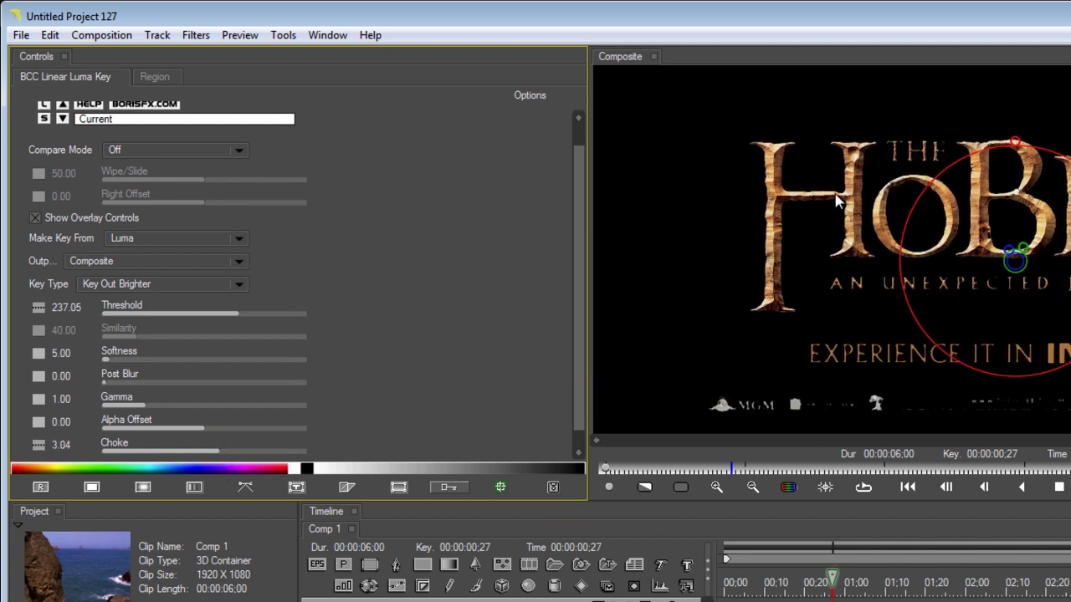
scroll(837, 201, "up", 2)
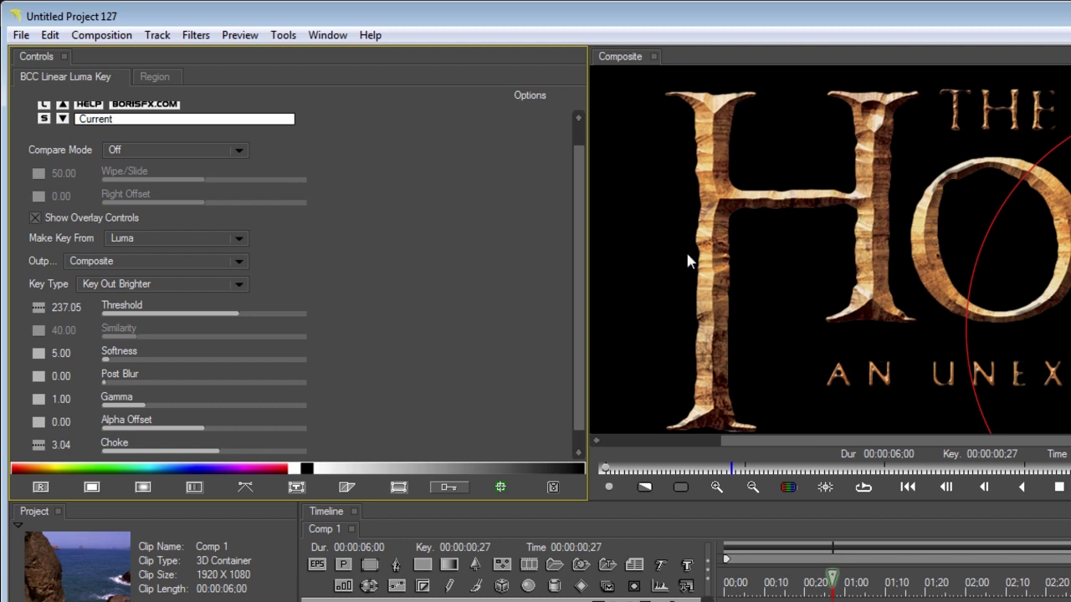
scroll(687, 260, "up", 3)
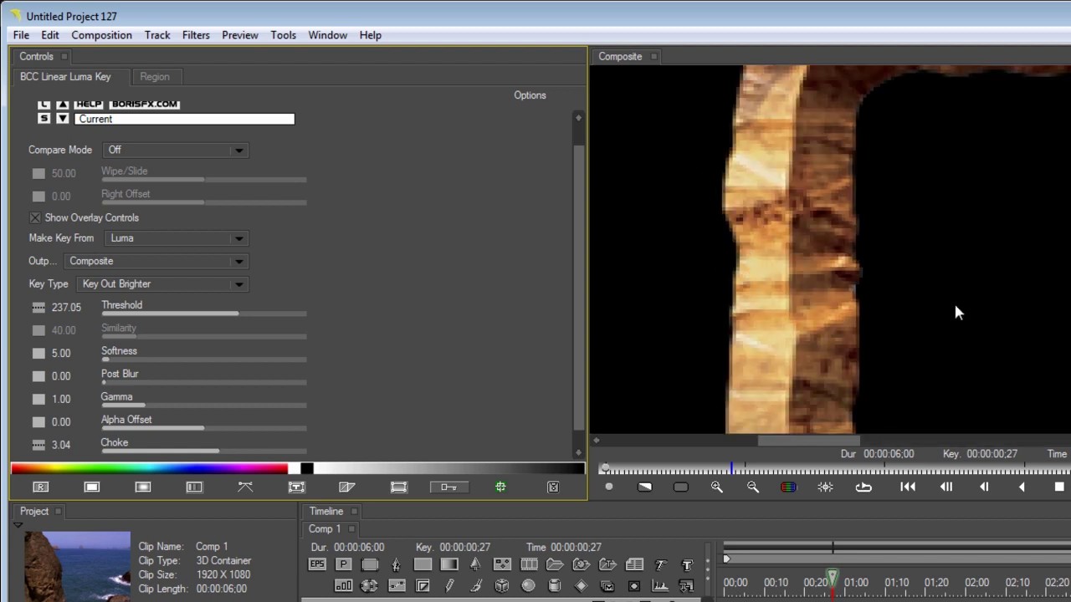
scroll(956, 309, "down", 4)
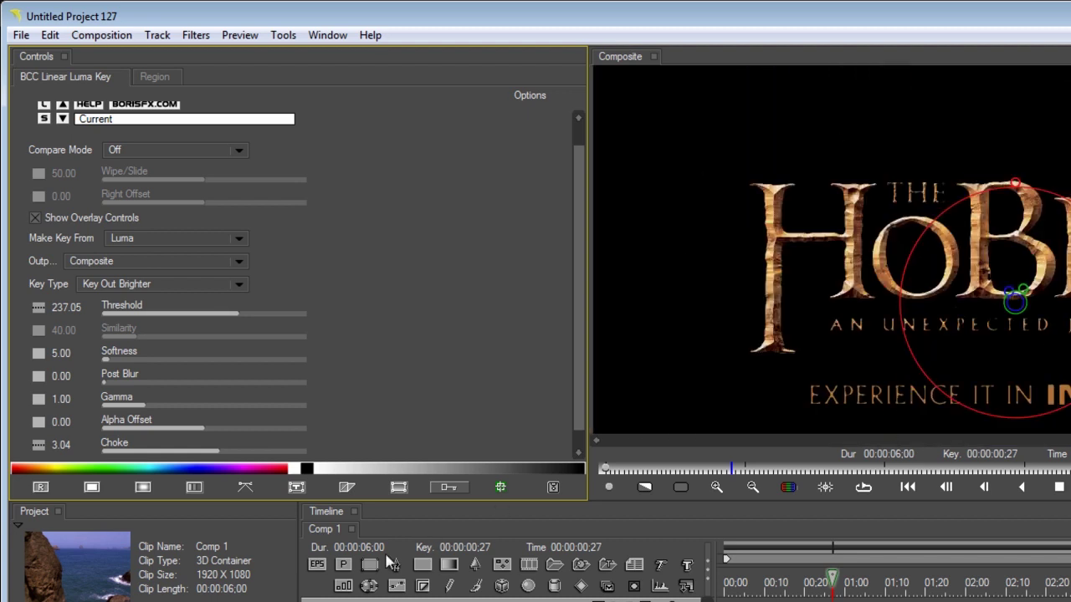
With the title image track selected, show the Tool Window and the Vector Trace palette.
left_click(381, 601)
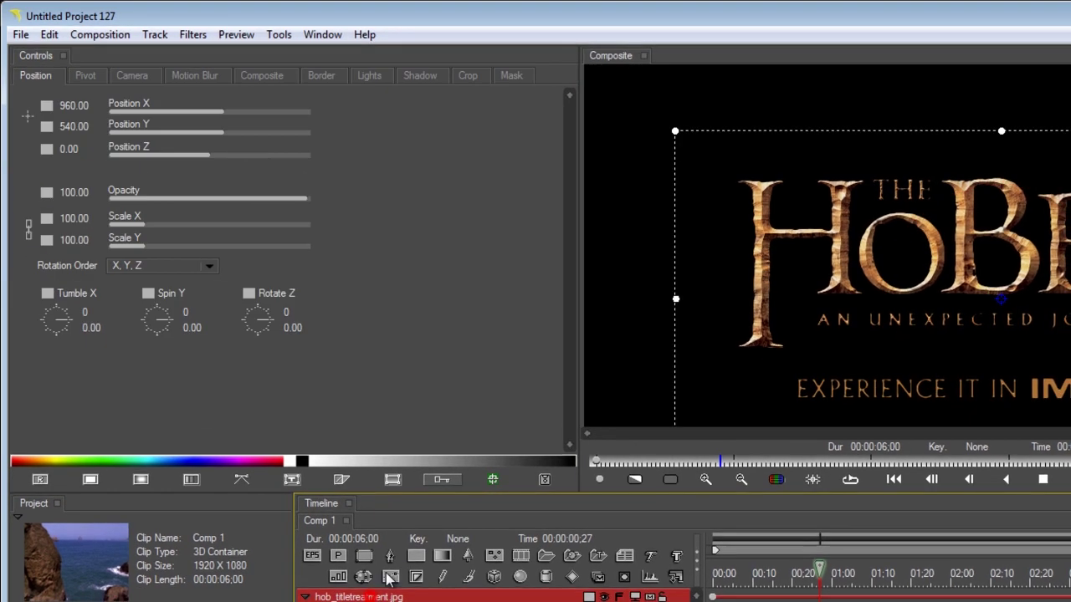
left_click(322, 38)
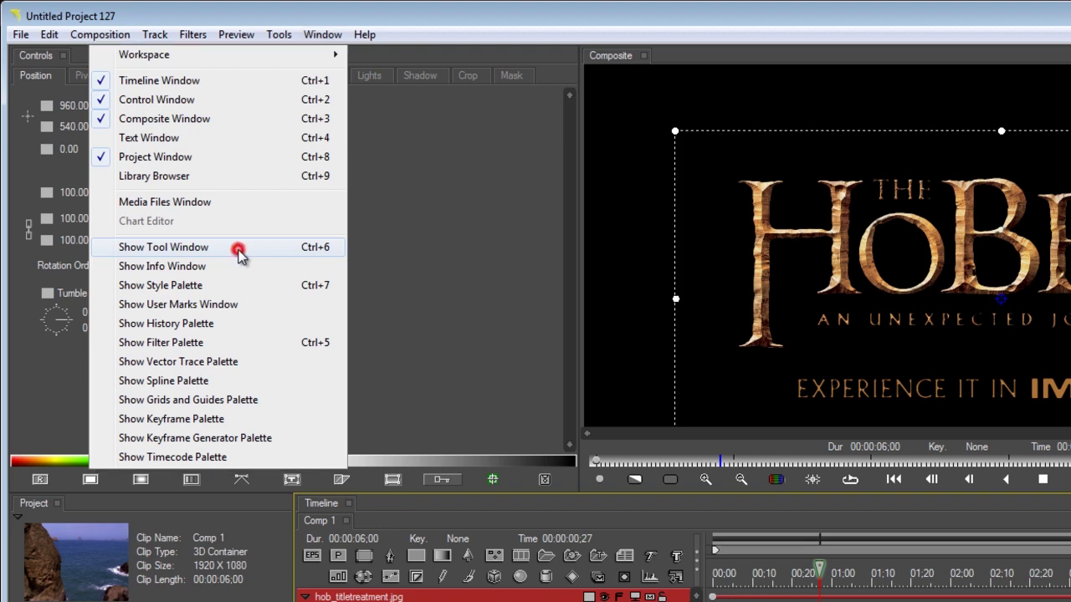
left_click(239, 255)
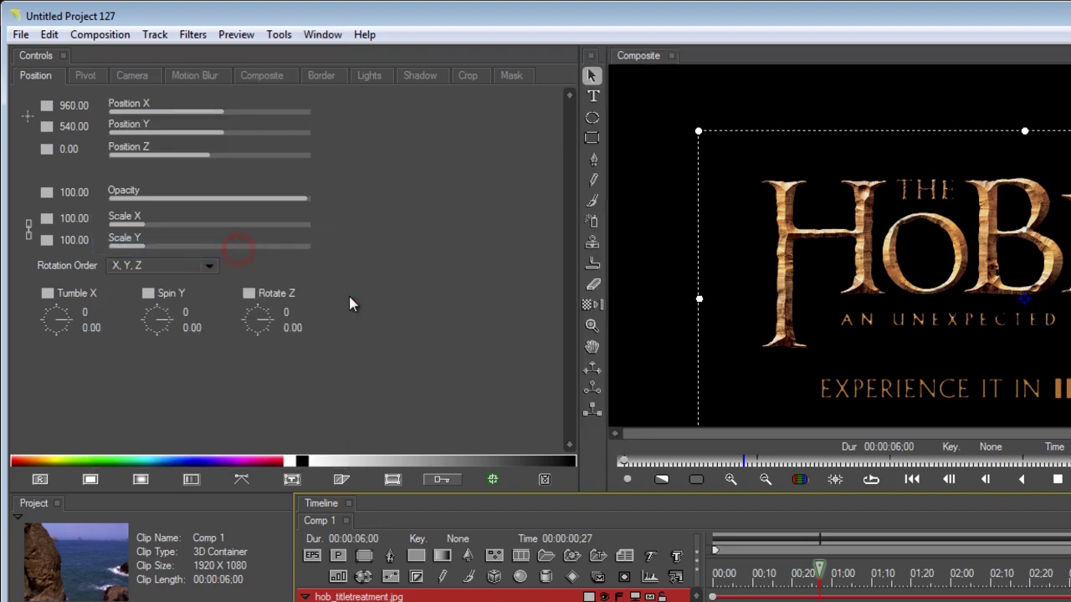
left_click(593, 305)
left_click(322, 34)
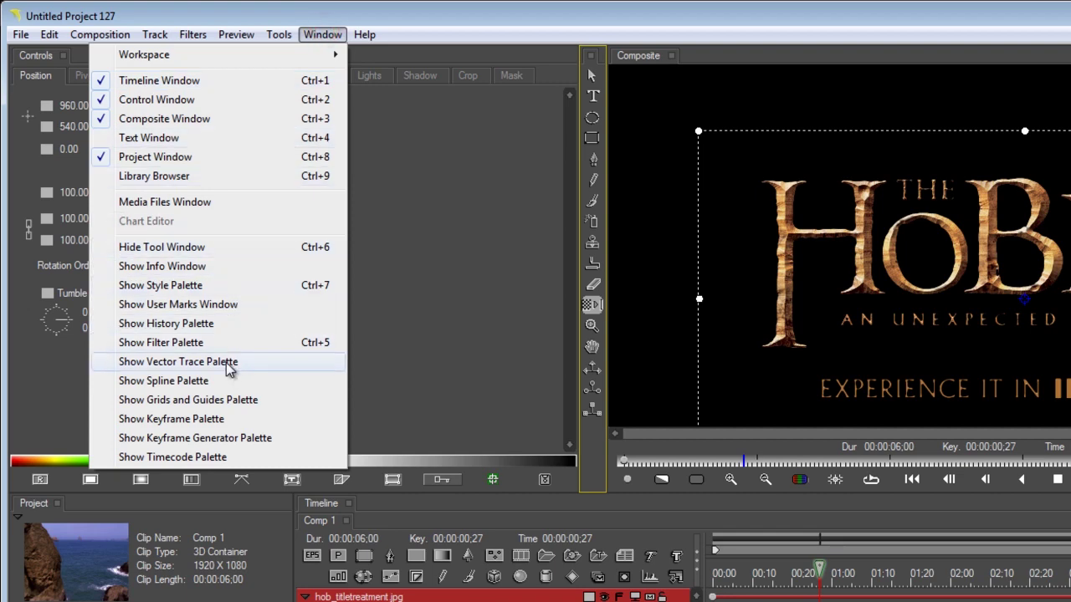
left_click(251, 361)
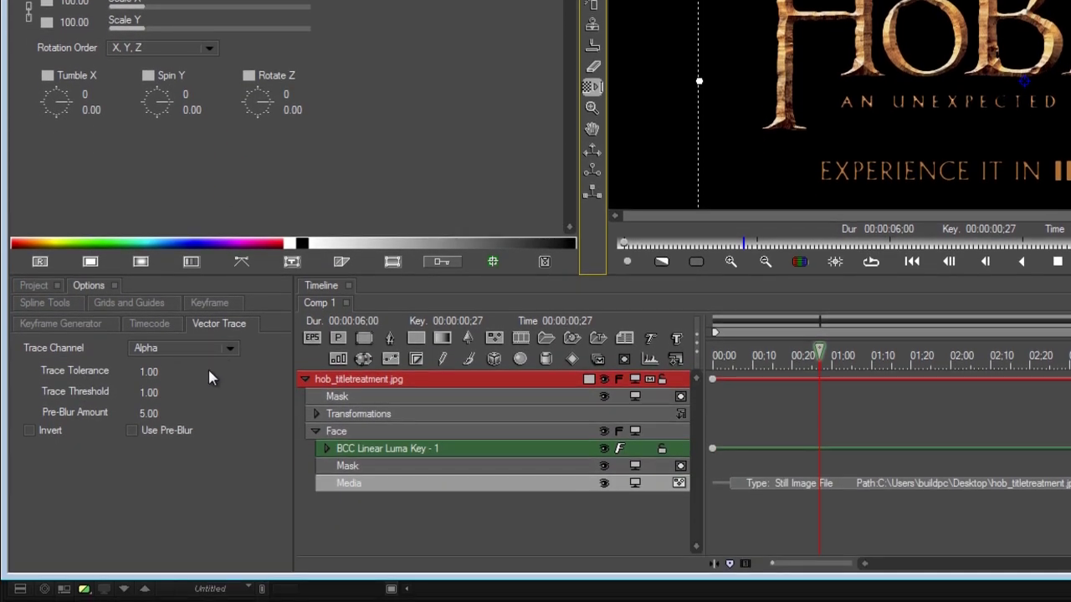
Trace The Hobbit title and its subtitle with the Vector Trace tool, using Alpha as the trace channel.
left_click(207, 373)
left_click(193, 351)
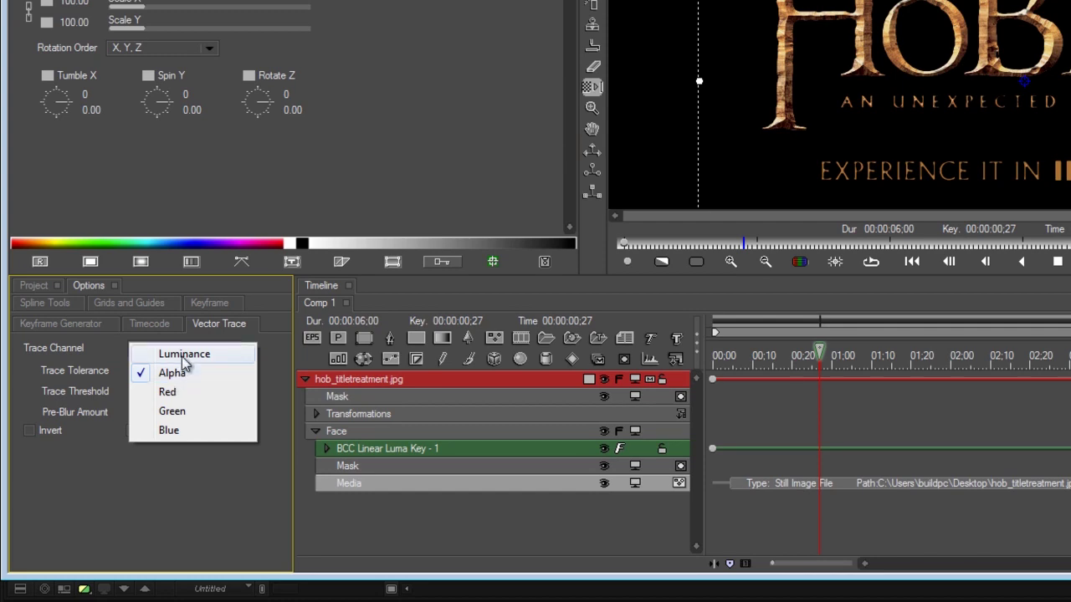
left_click(110, 350)
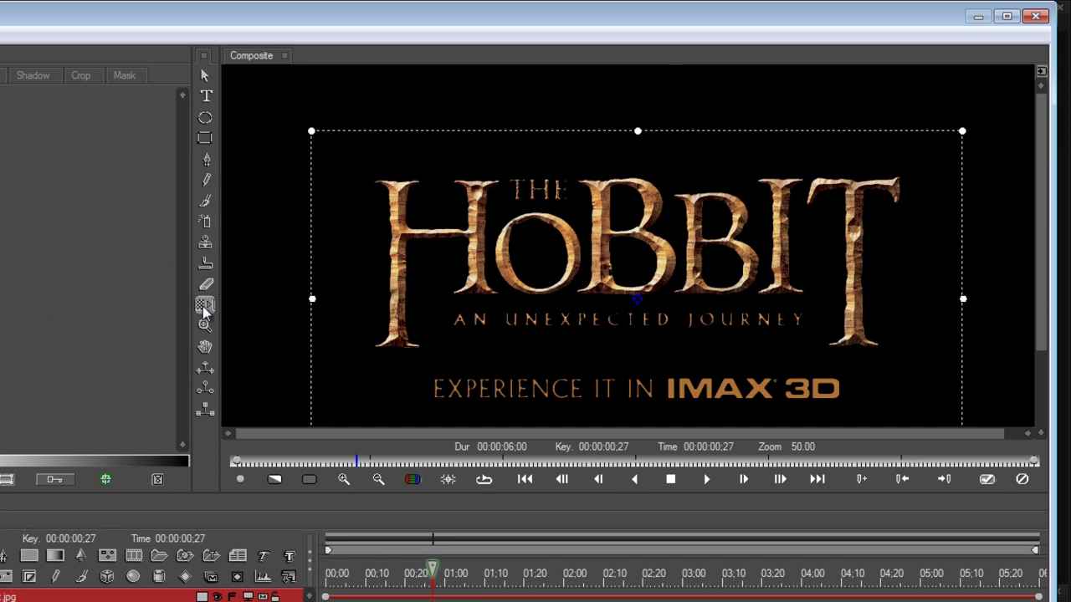
left_click(204, 306)
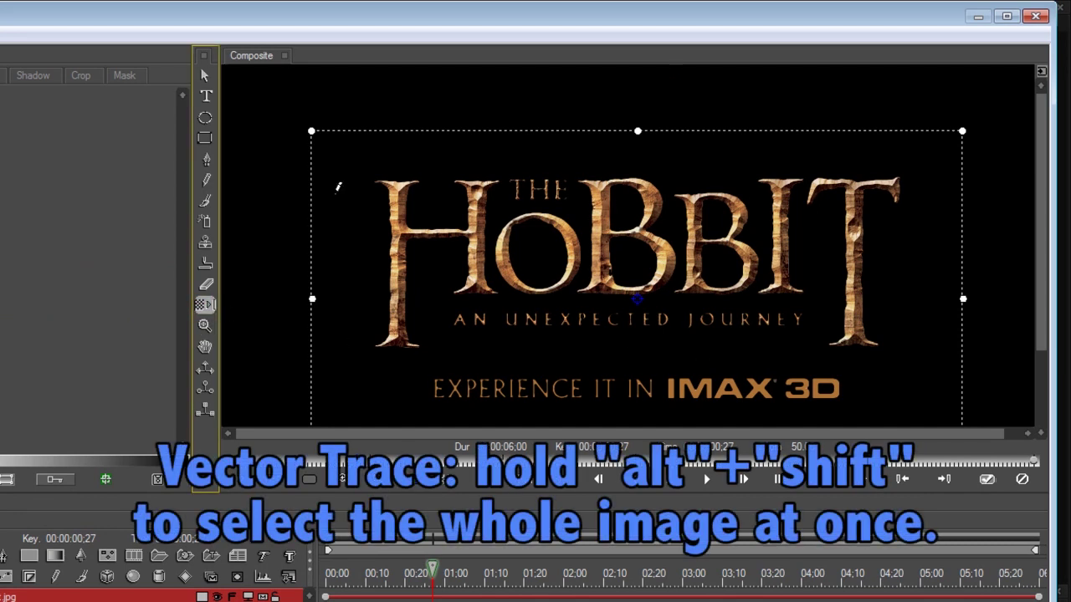
mouse_move(346, 144)
left_mouse_down()
mouse_move(614, 299)
mouse_move(943, 377)
left_mouse_up()
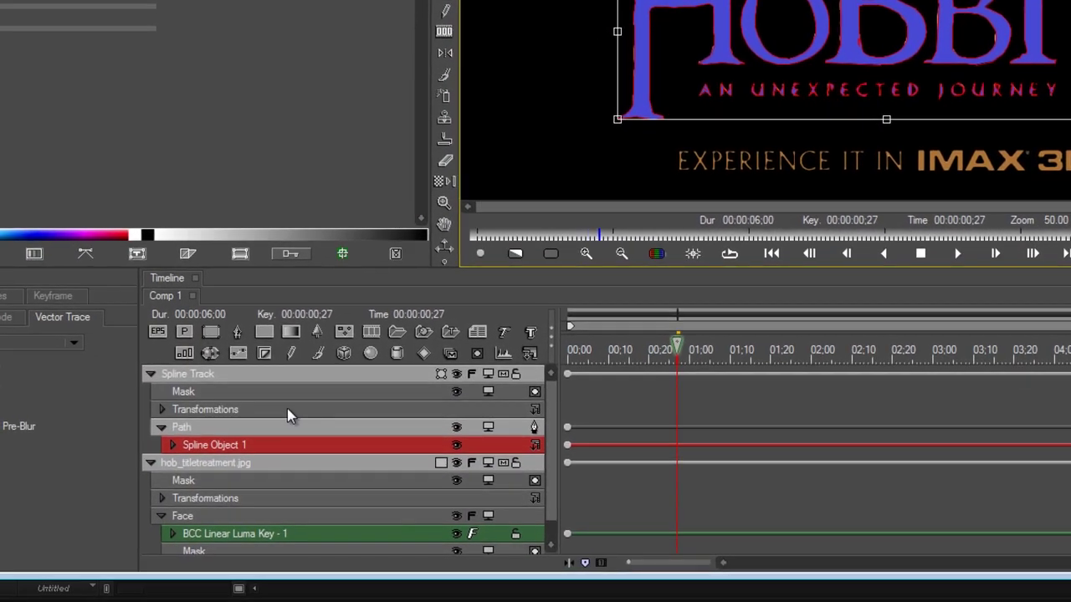
Change the Spline Track's shape from 3D Line Art to 3D Extrusion.
left_click(238, 378)
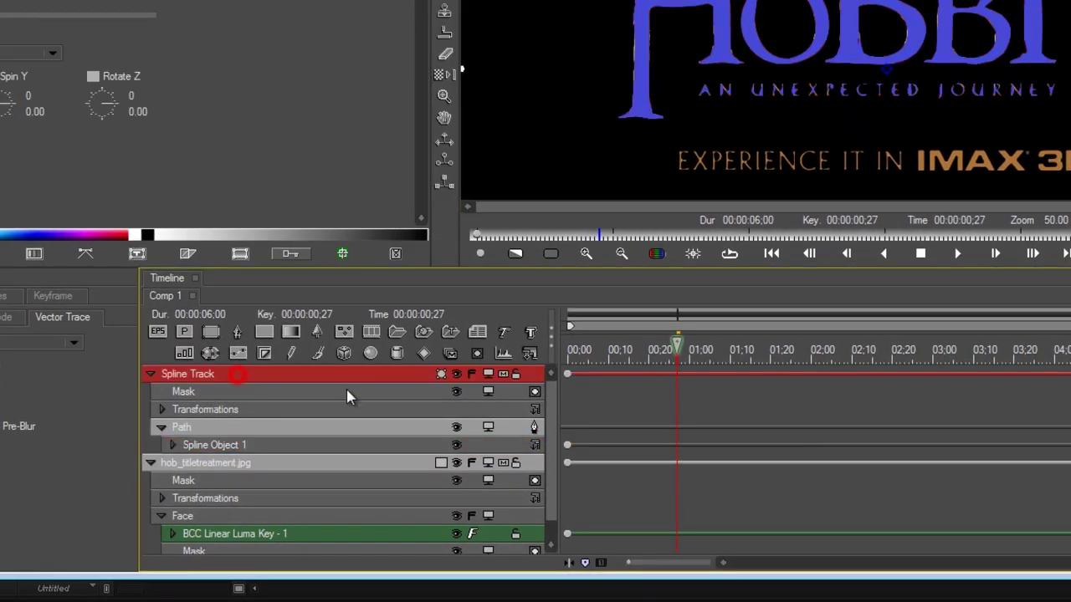
left_click(441, 375)
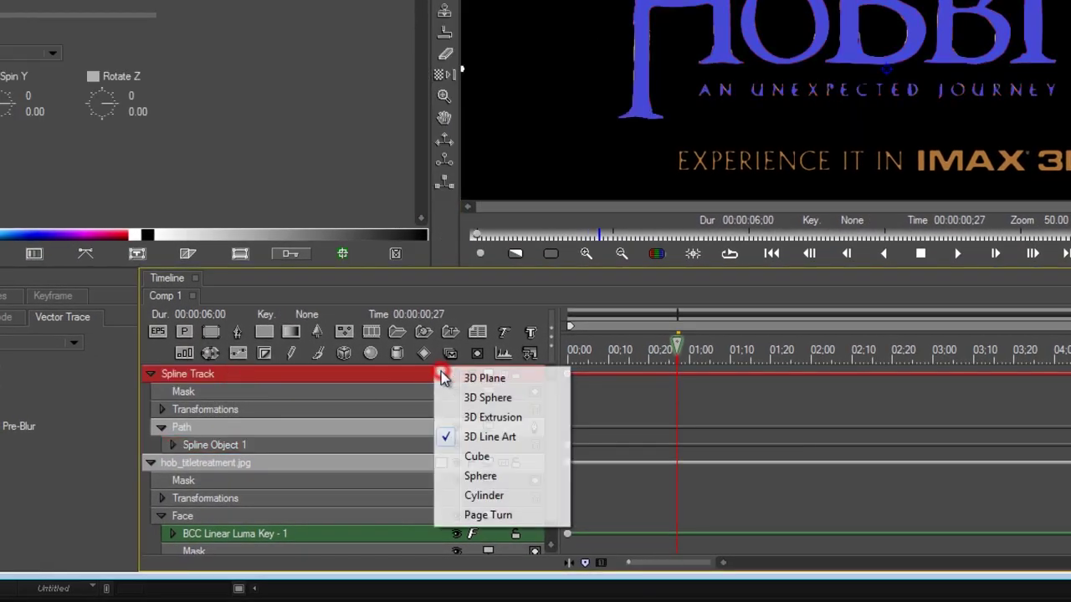
left_click(472, 418)
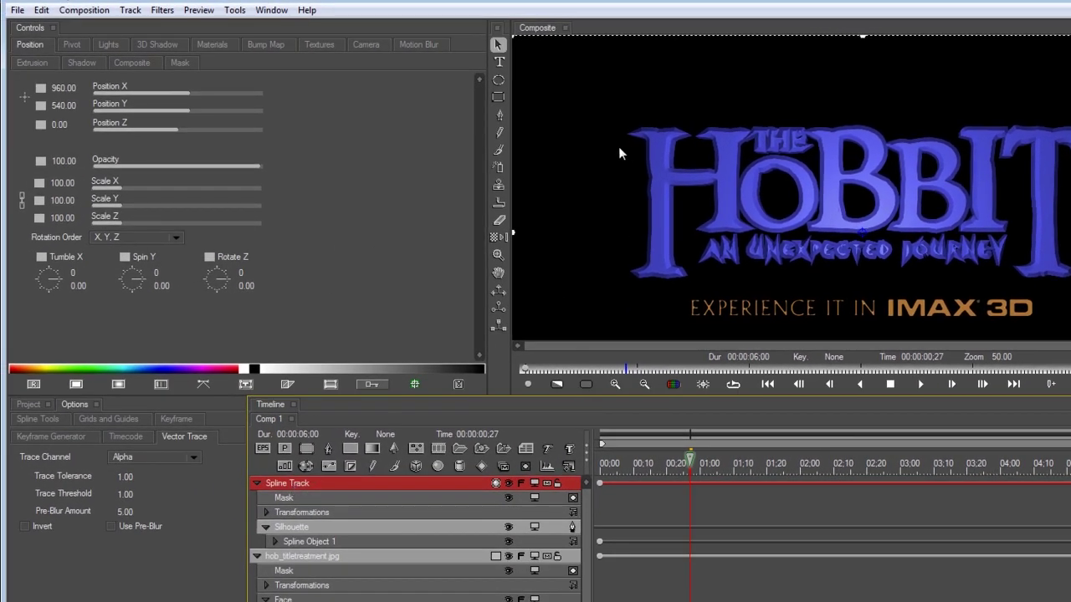
Set the Spline Track's Bevel Amount to 0.10 and its Extrusion depth to 1.00.
left_click(40, 64)
left_click(57, 126)
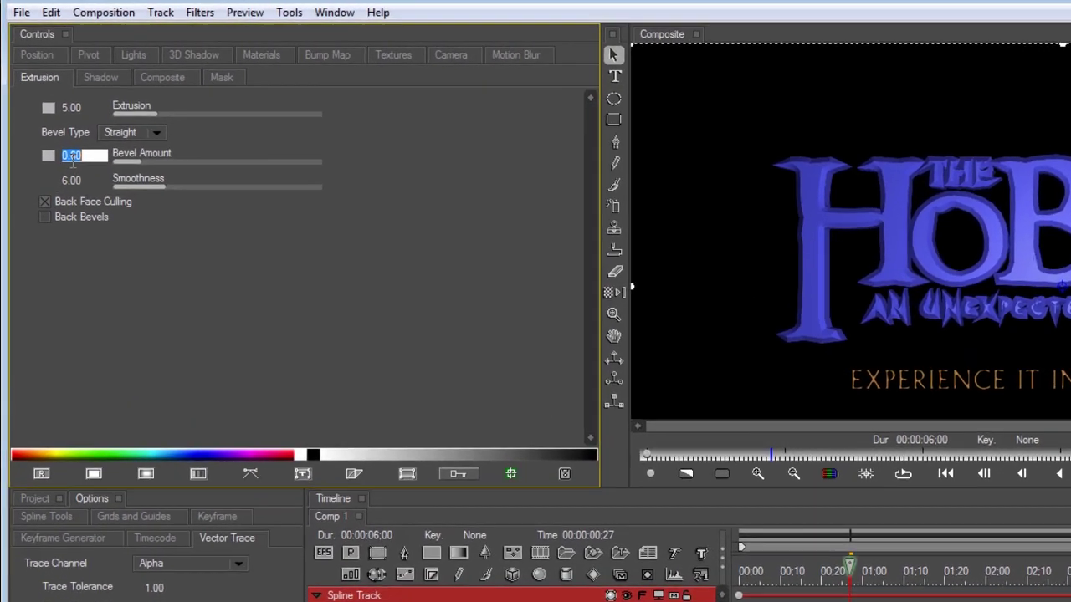
type(".1")
key("Return")
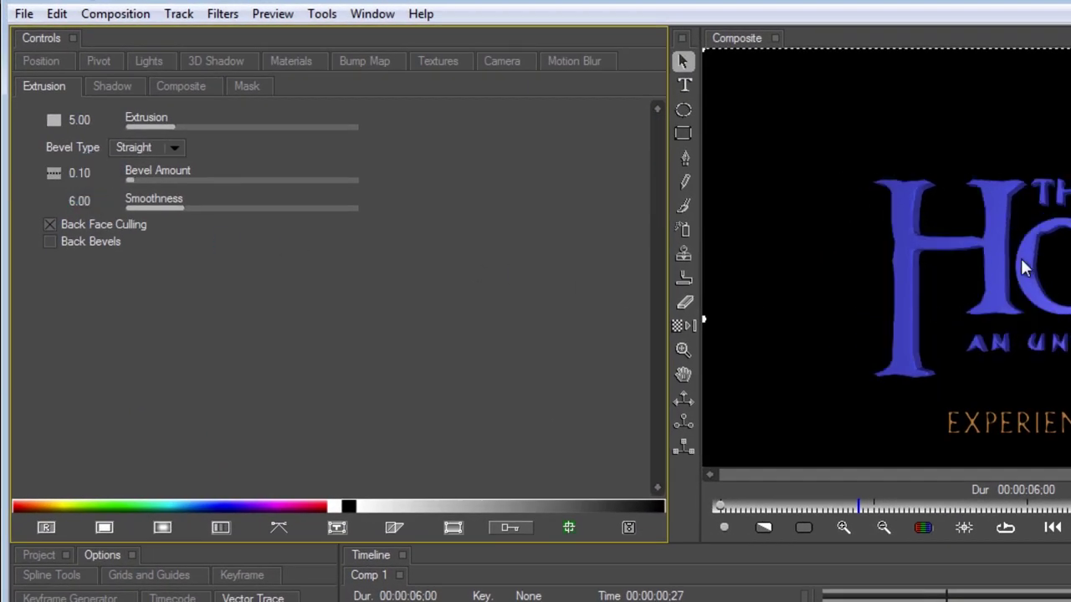
left_click(68, 116)
type("1")
key("Return")
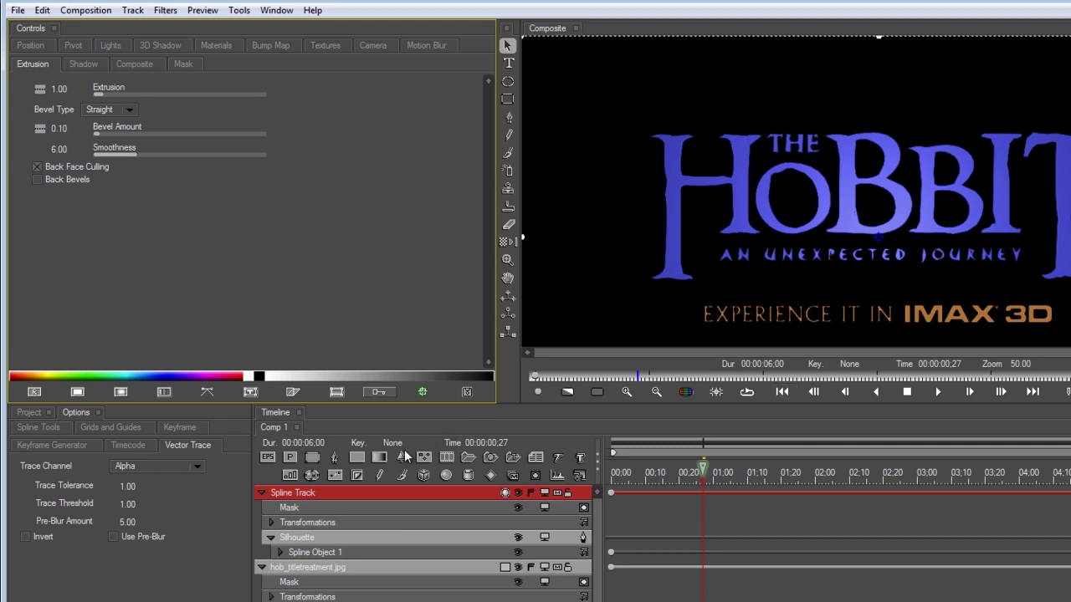
Set the Face Count of the Spline Track's materials to 1 so one material covers all faces.
left_click(223, 48)
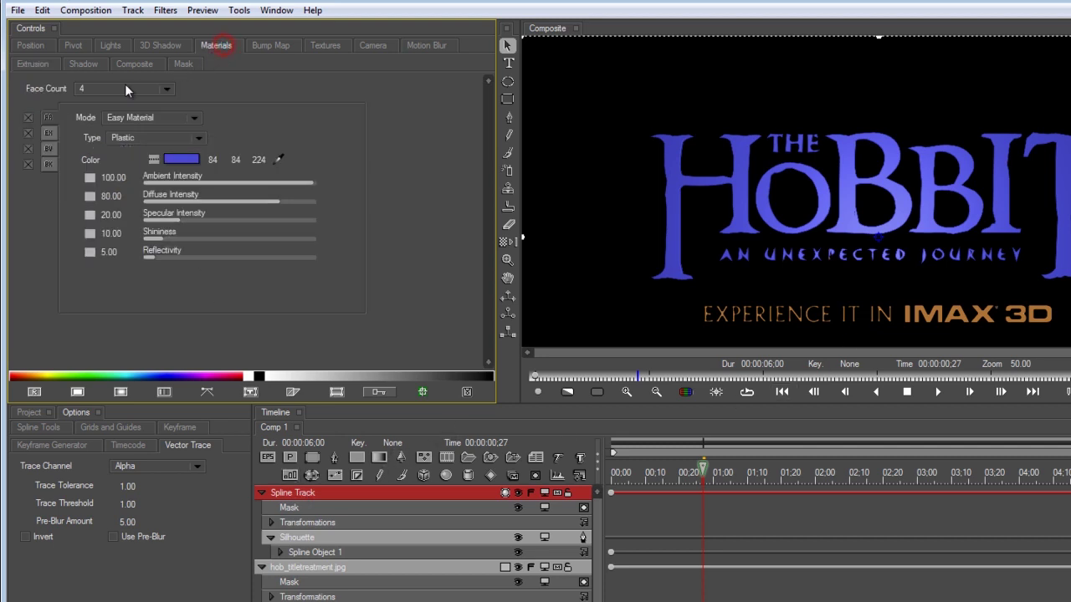
left_click(115, 87)
left_click(119, 143)
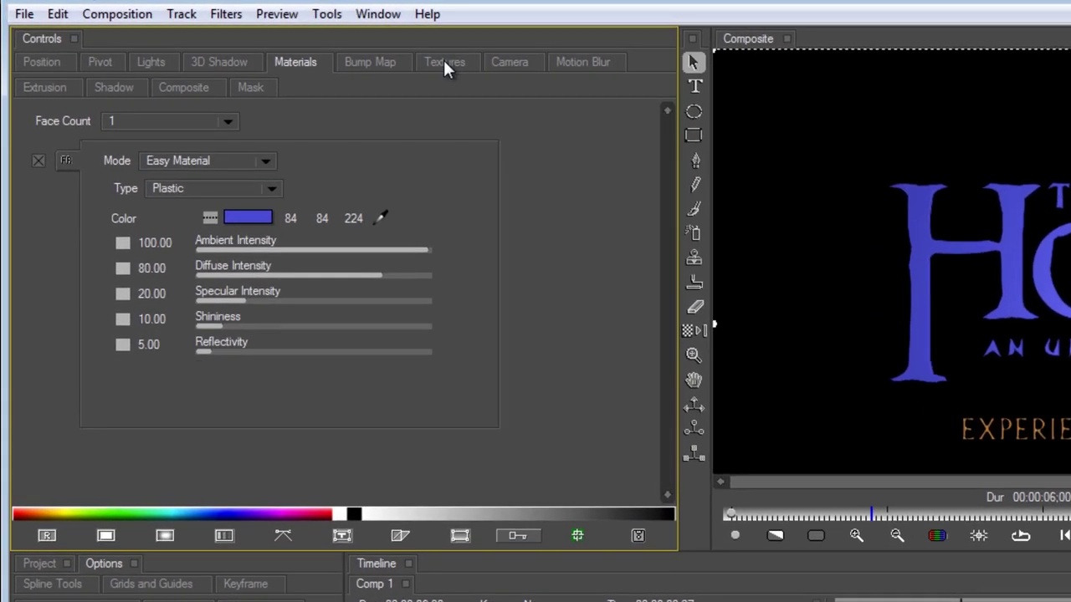
Set the Spline Track's texture Face Count to 2 and enable the front face texture.
left_click(325, 46)
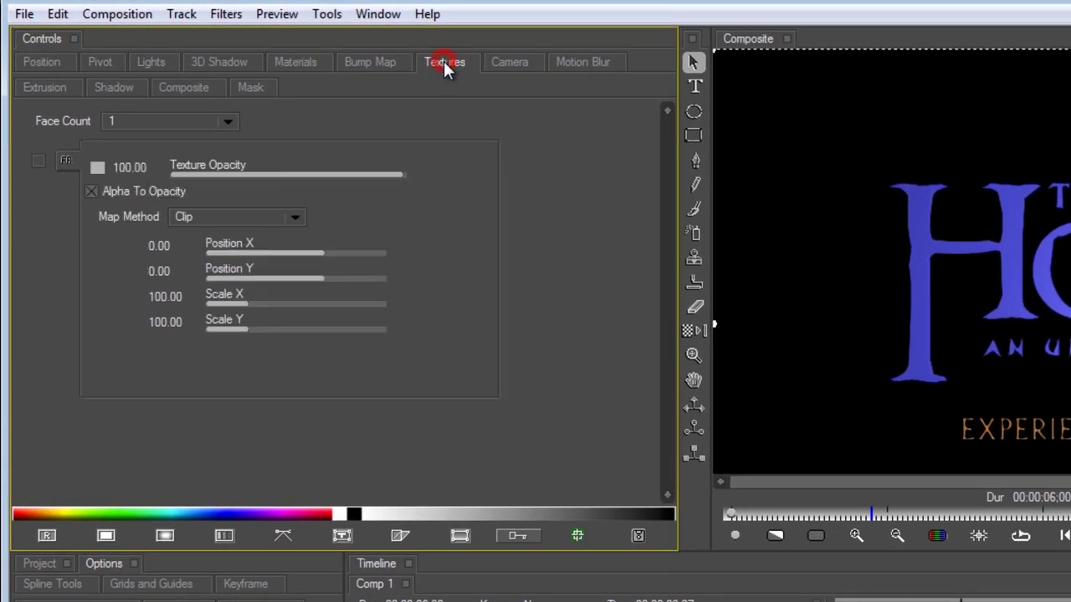
left_click(163, 124)
left_click(151, 172)
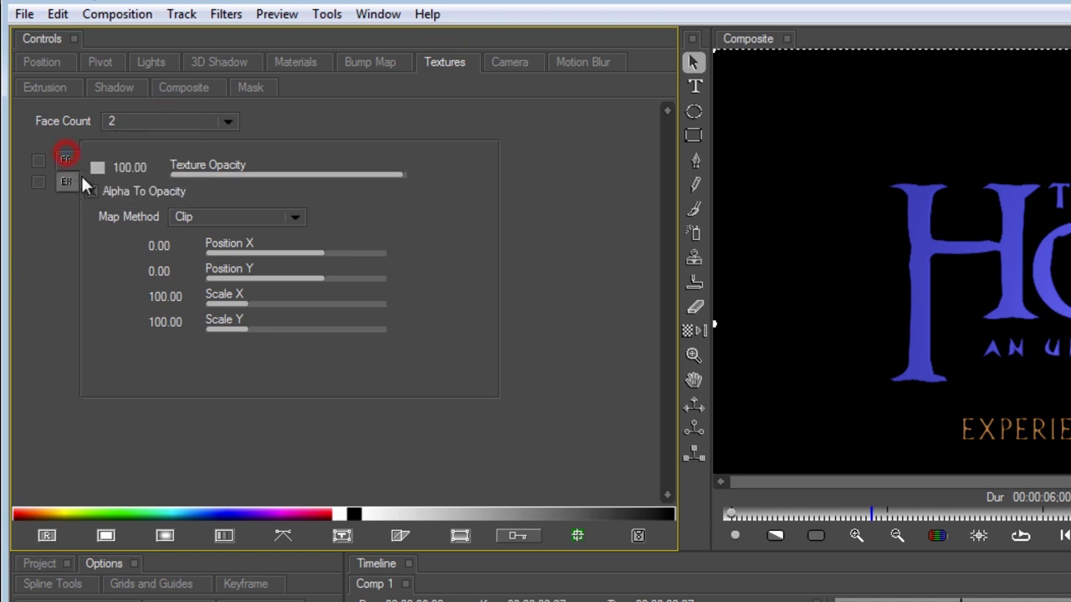
left_click(38, 160)
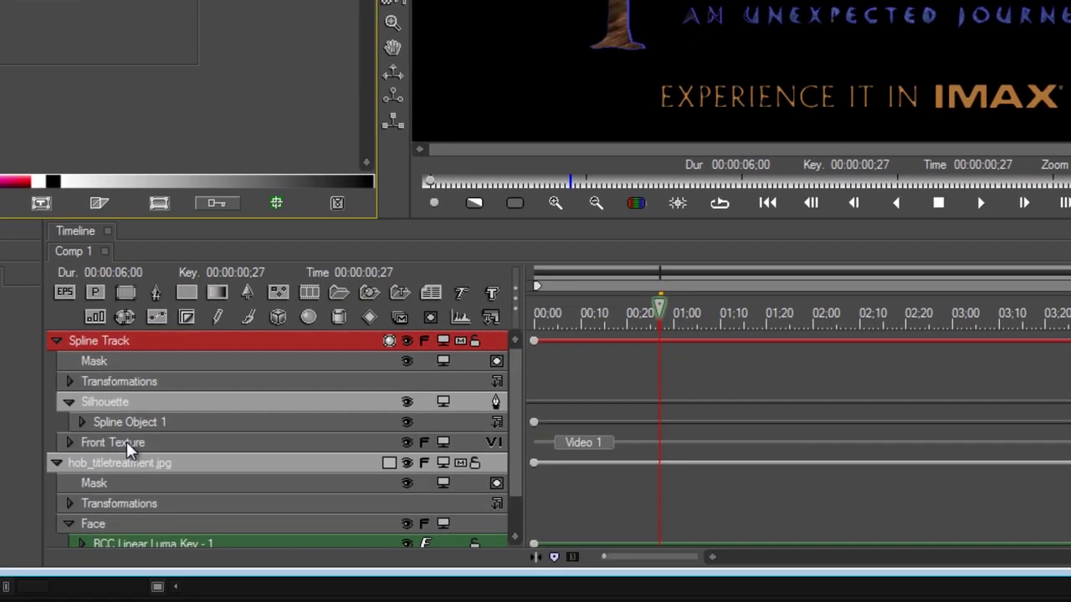
Duplicate the hob_titletreatment.jpg track and nest the copy inside the Spline Track's Front Texture.
left_click(130, 450)
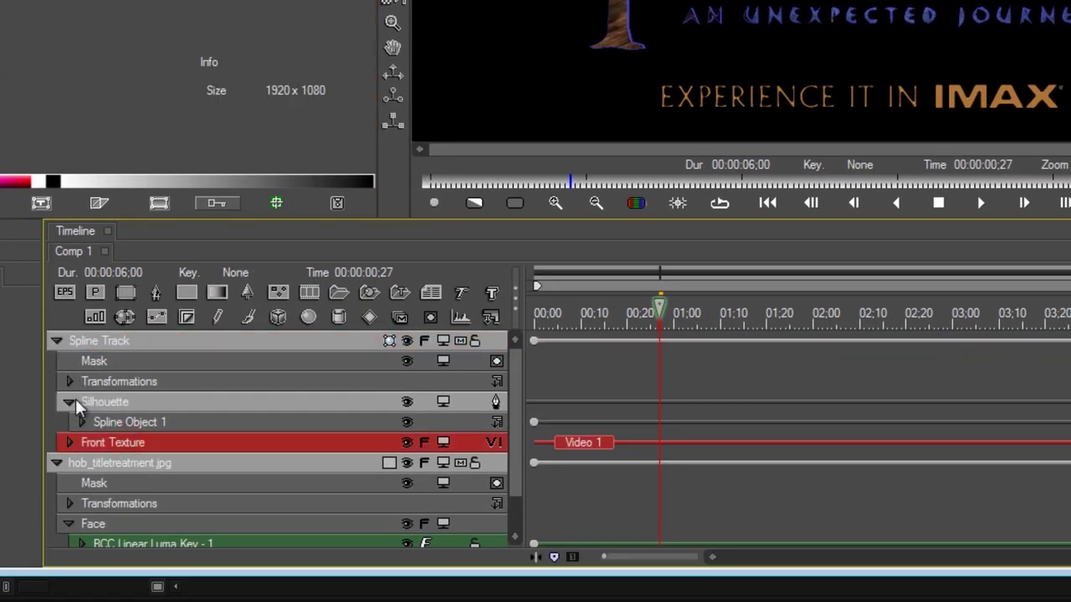
left_click(56, 462)
left_click(107, 469)
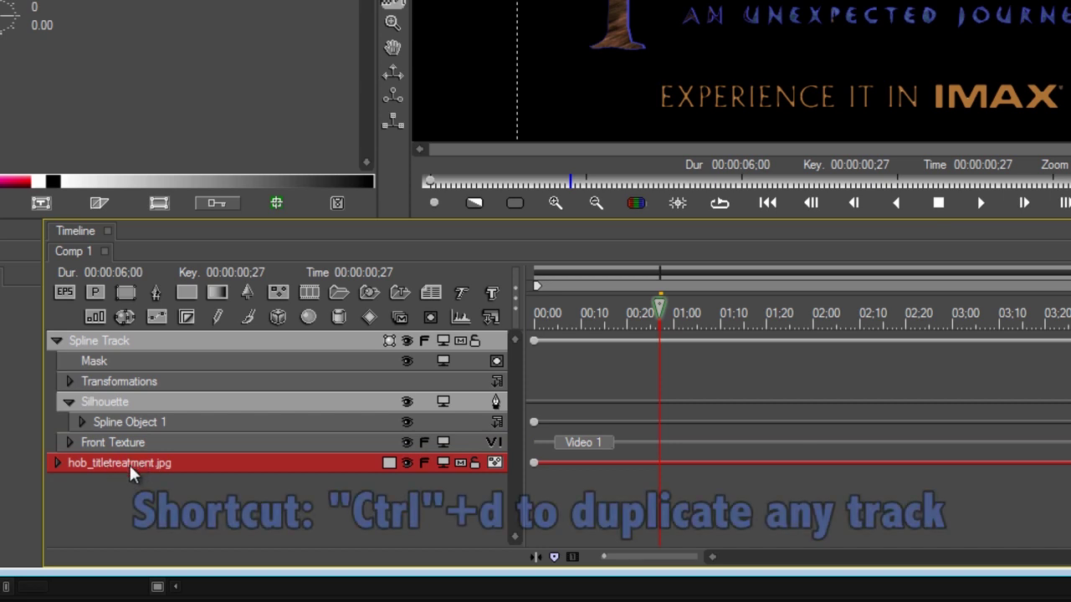
key("ctrl+d")
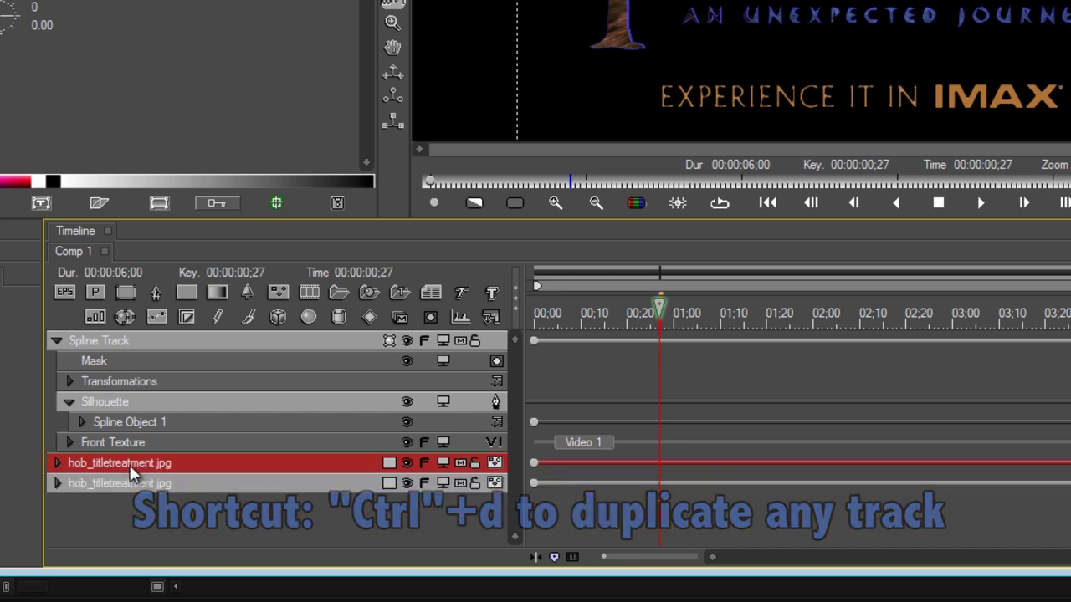
mouse_move(131, 471)
left_mouse_down()
mouse_move(124, 436)
mouse_move(122, 456)
left_mouse_up()
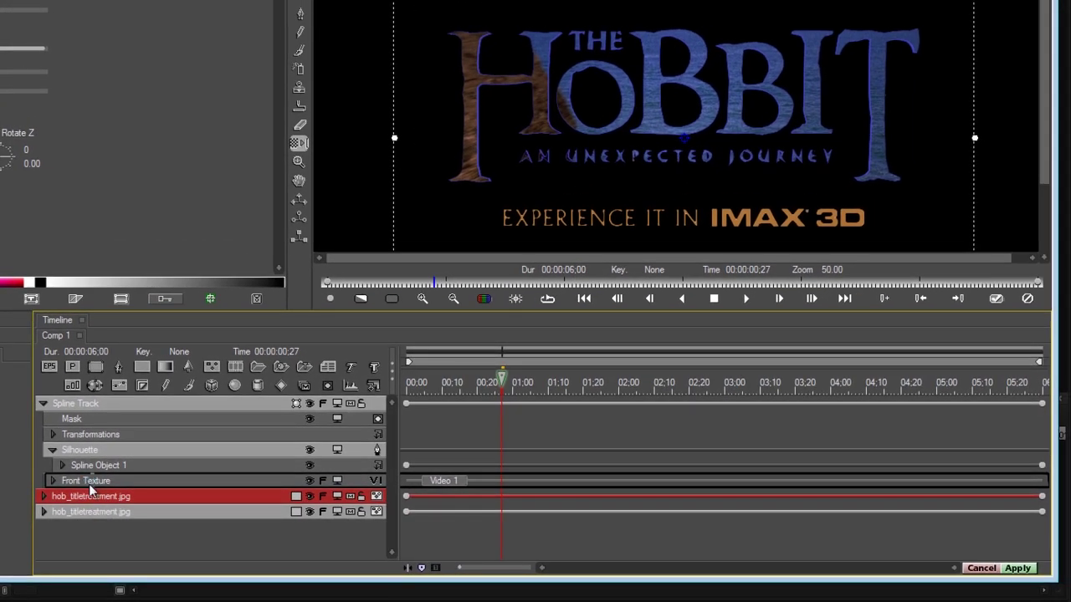
left_click_drag(91, 490, 92, 491)
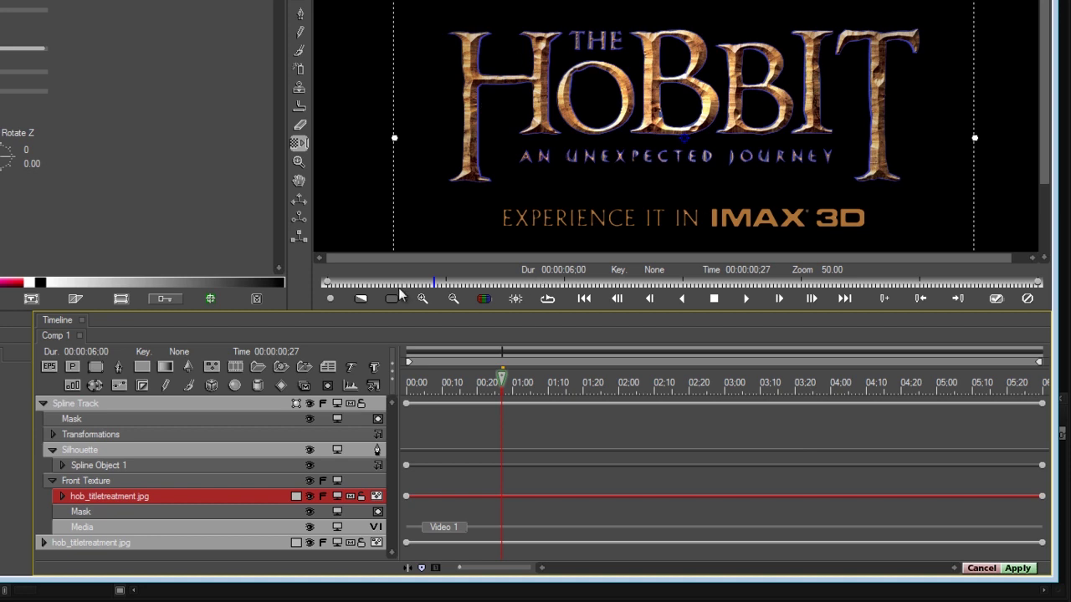
Move the current time to 00:00:00;07 to check the textured title on an earlier frame.
left_click(358, 299)
left_click(375, 301)
left_click(390, 299)
left_click(396, 301)
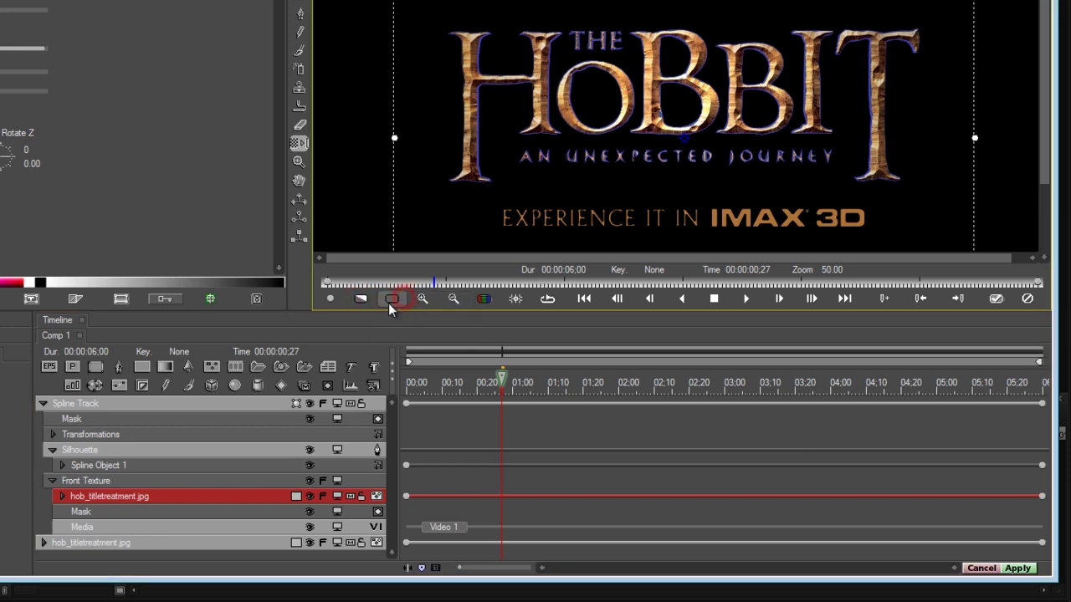
left_click(431, 382)
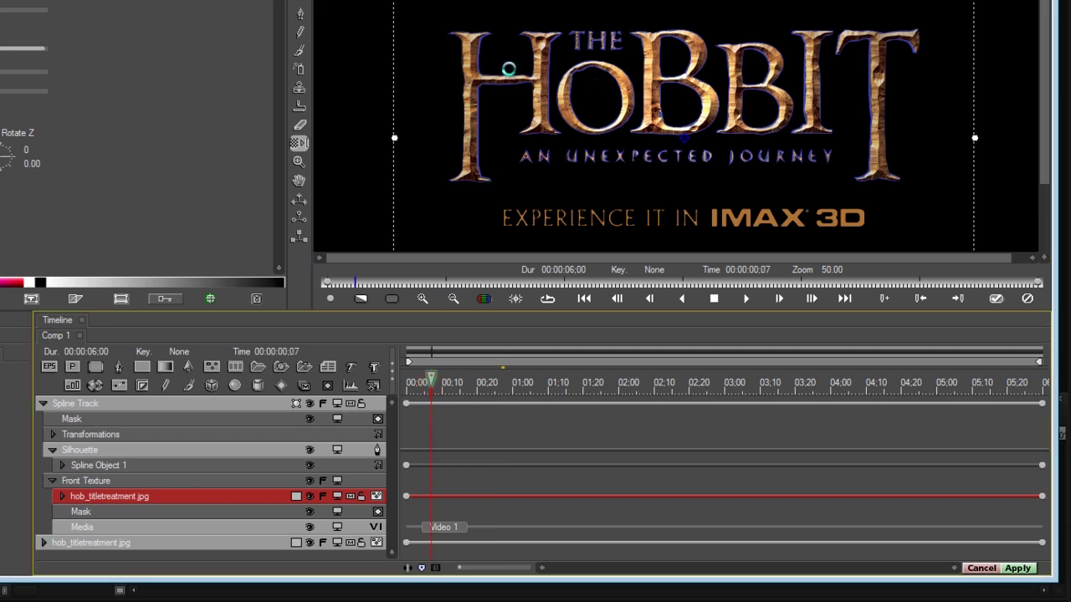
Collapse the Front Texture track and enable the extrusion texture on the Spline Track.
left_click(55, 483)
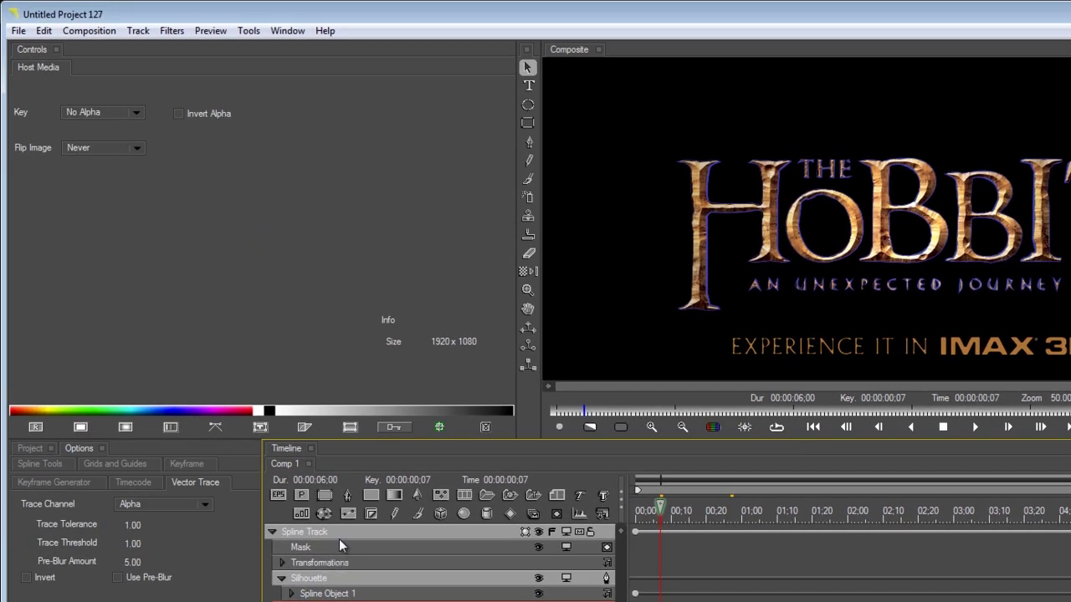
left_click(345, 534)
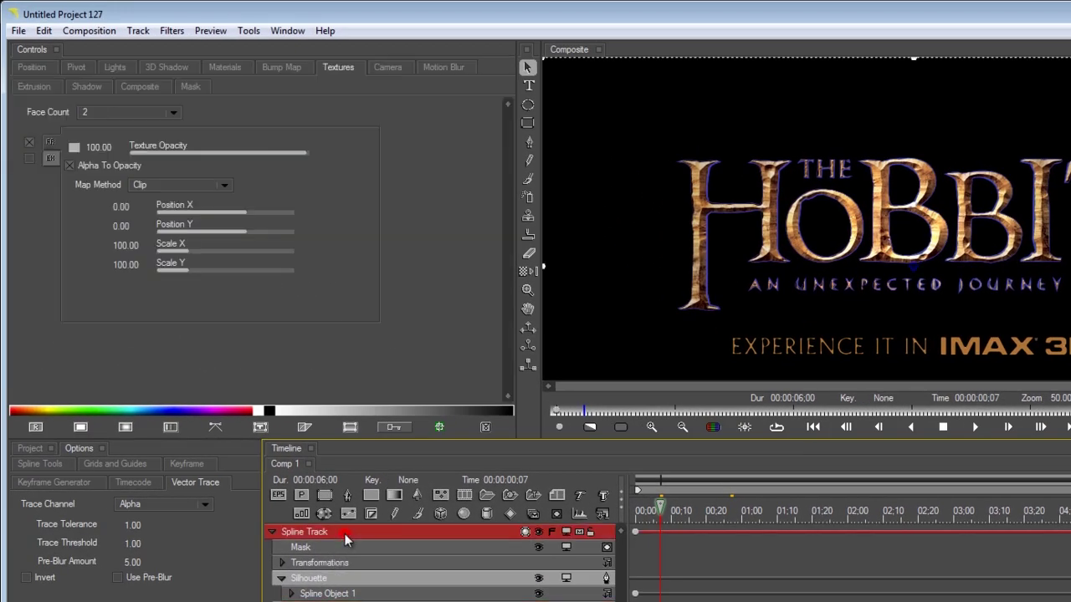
left_click(48, 156)
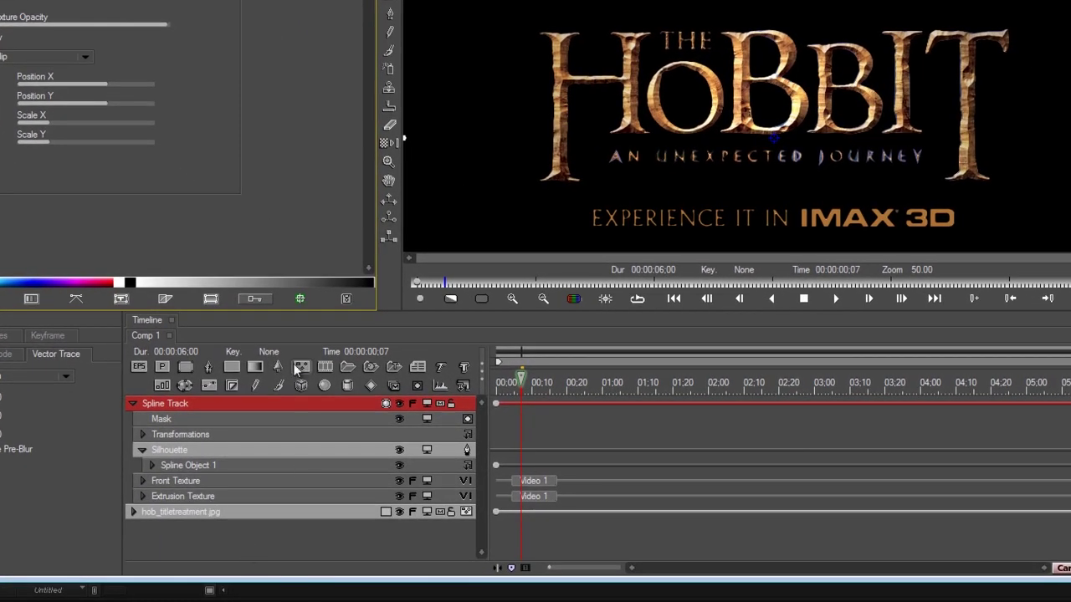
Import wallpaper wood VISTA 23.JPG from the Desktop as a new still image track.
left_click(299, 369)
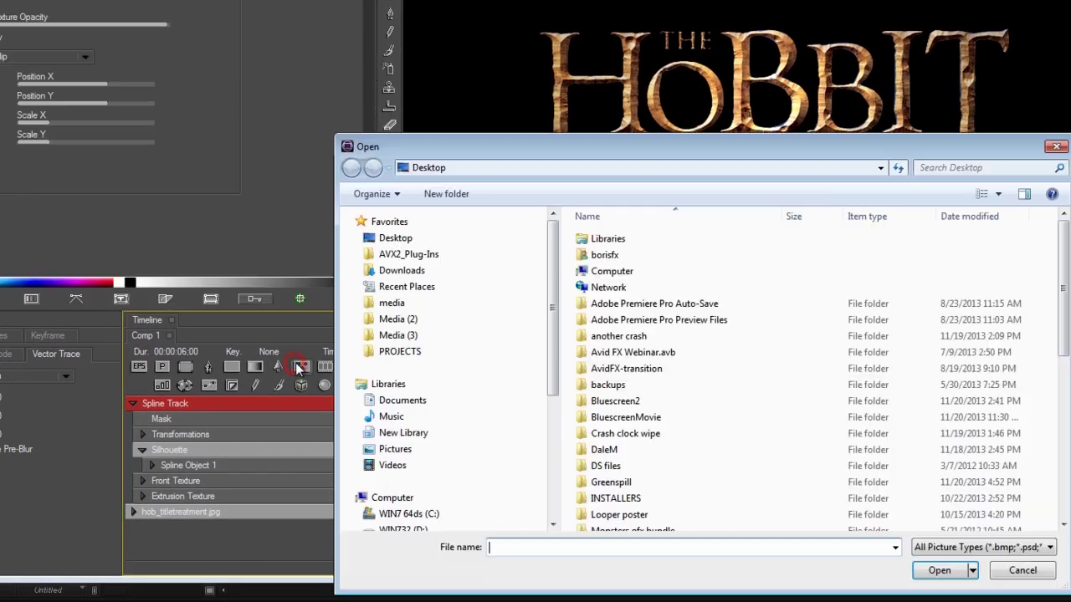
left_click(616, 443)
scroll(617, 444, "down", 3)
scroll(616, 443, "down", 5)
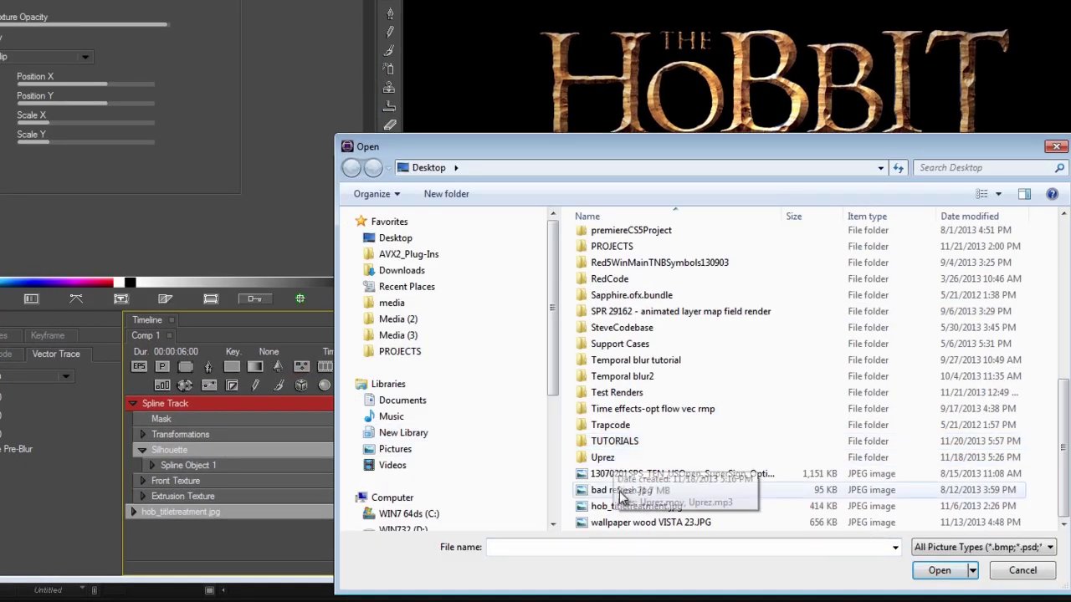
left_click(619, 522)
double_click(619, 522)
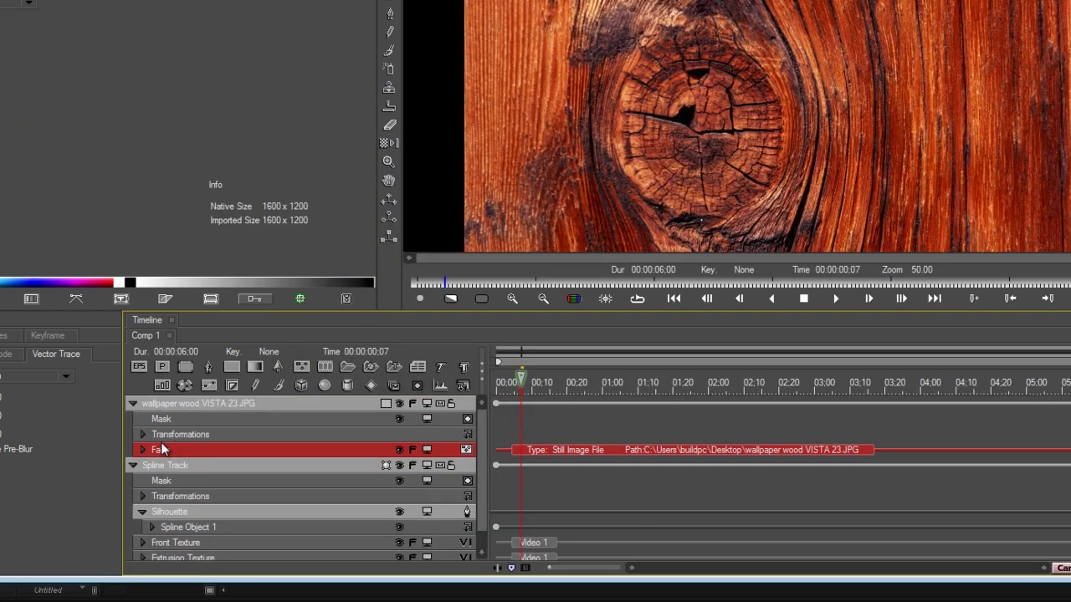
Collapse the wallpaper wood VISTA 23.JPG track and nest it inside the Spline Track's Extrusion Texture.
scroll(185, 423, "down", 1)
scroll(189, 409, "up", 1)
left_click(133, 405)
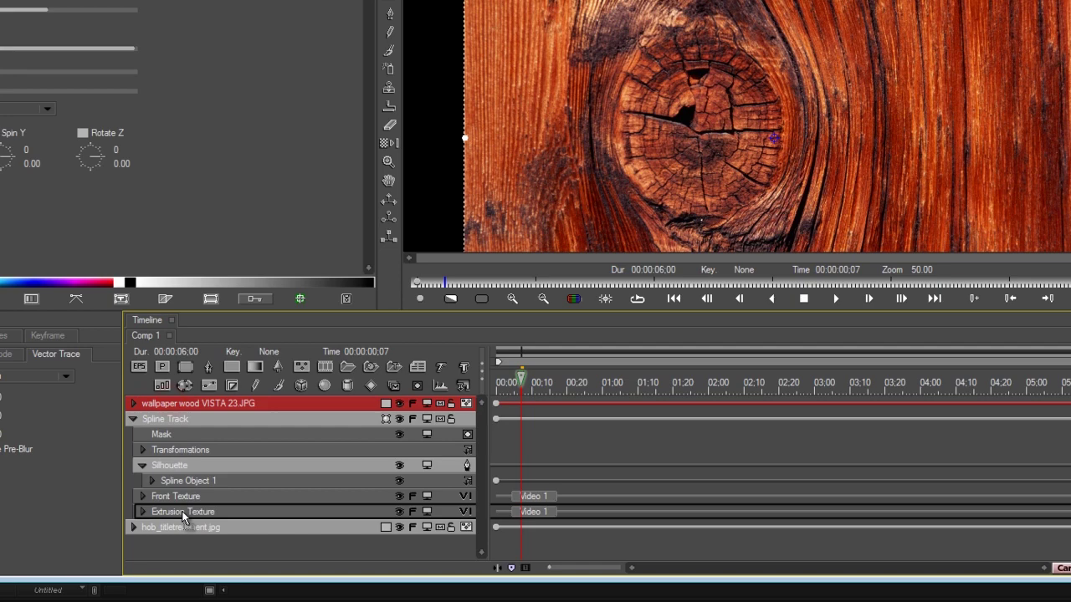
left_click_drag(180, 511, 184, 517)
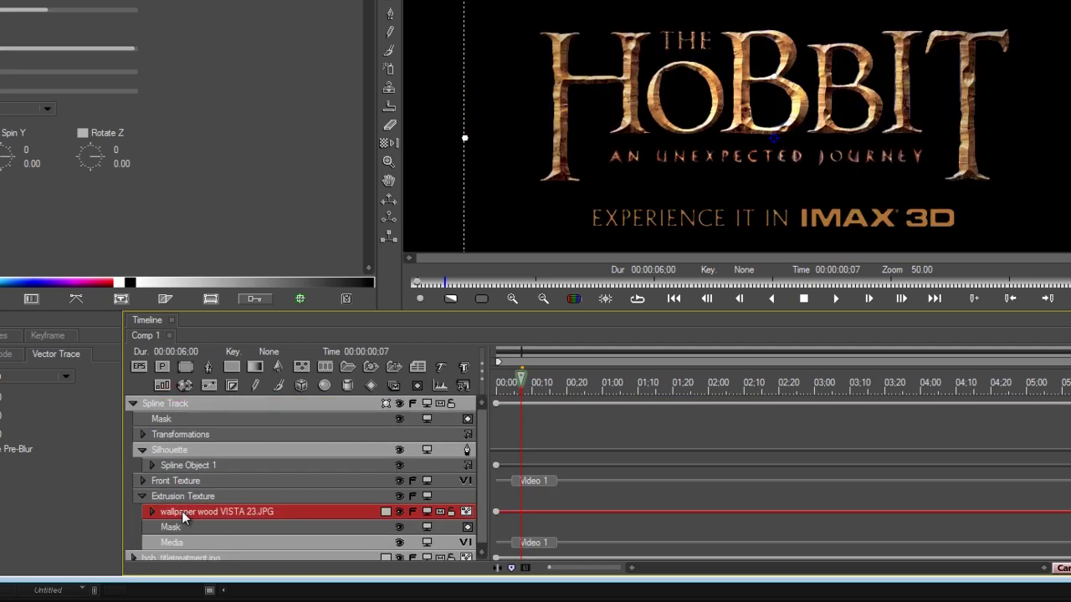
Rotate the Spline Track to a Spin Y of -58 to expose the sides of the lettering.
left_click(229, 403)
left_click(32, 72)
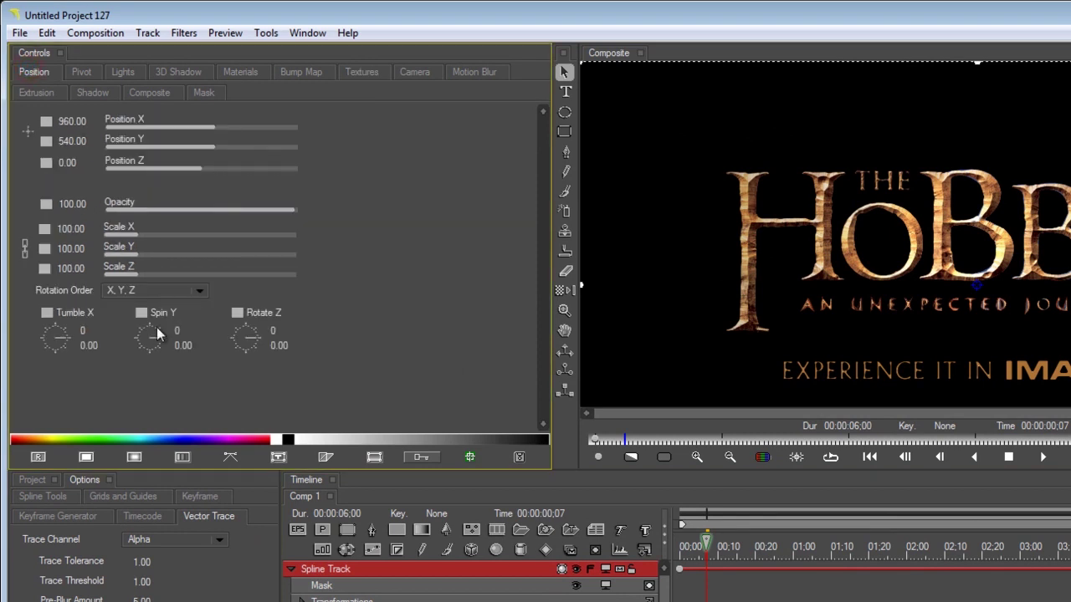
left_click_drag(157, 332, 157, 333)
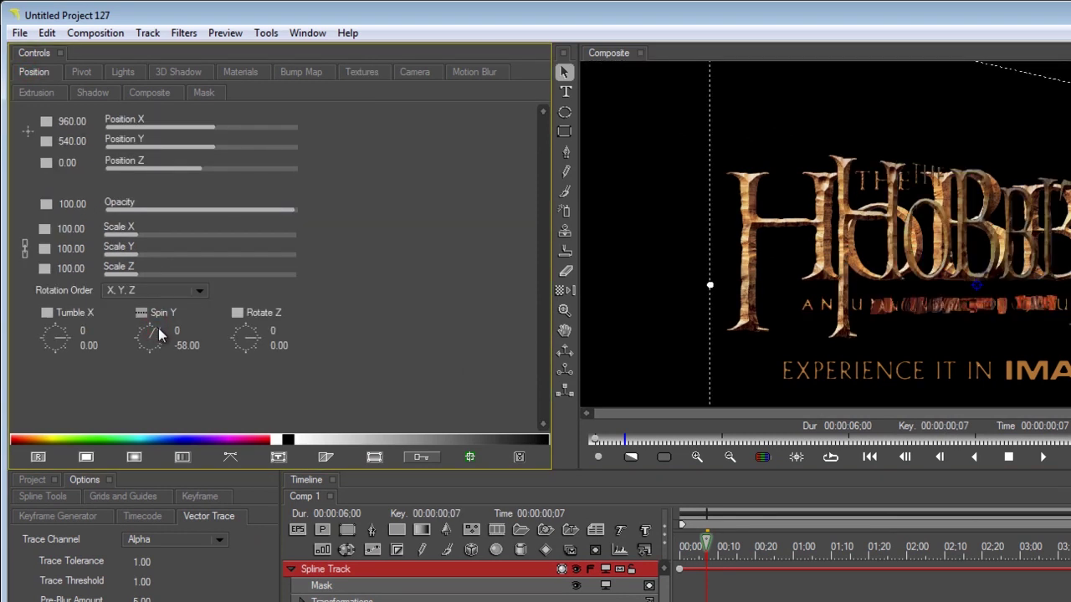
Hide the original hob_titletreatment.jpg track beneath the Spline Track.
scroll(470, 581, "down", 1)
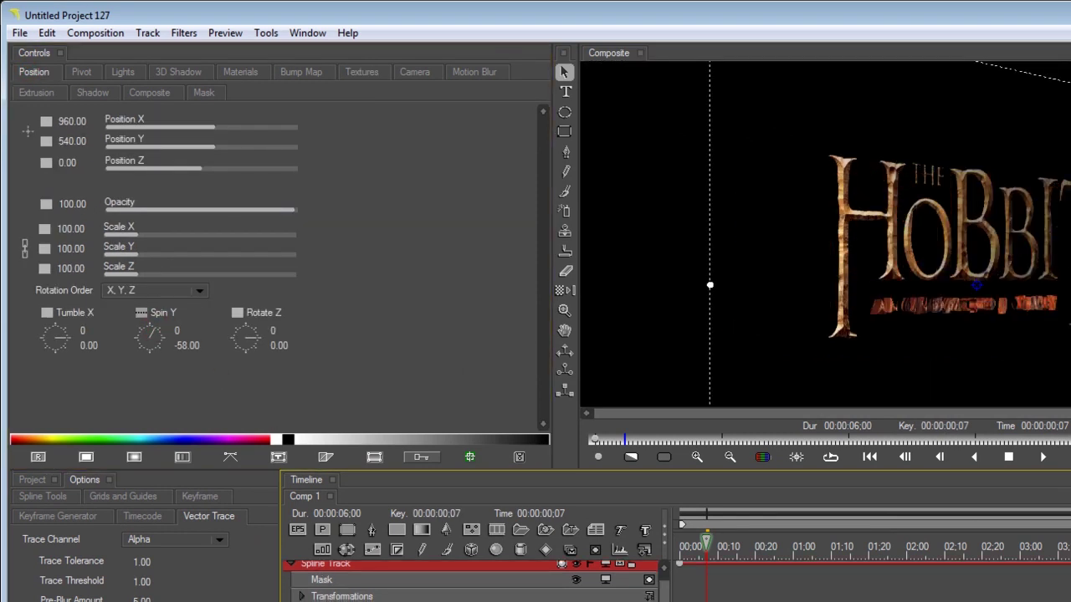
scroll(887, 280, "up", 1)
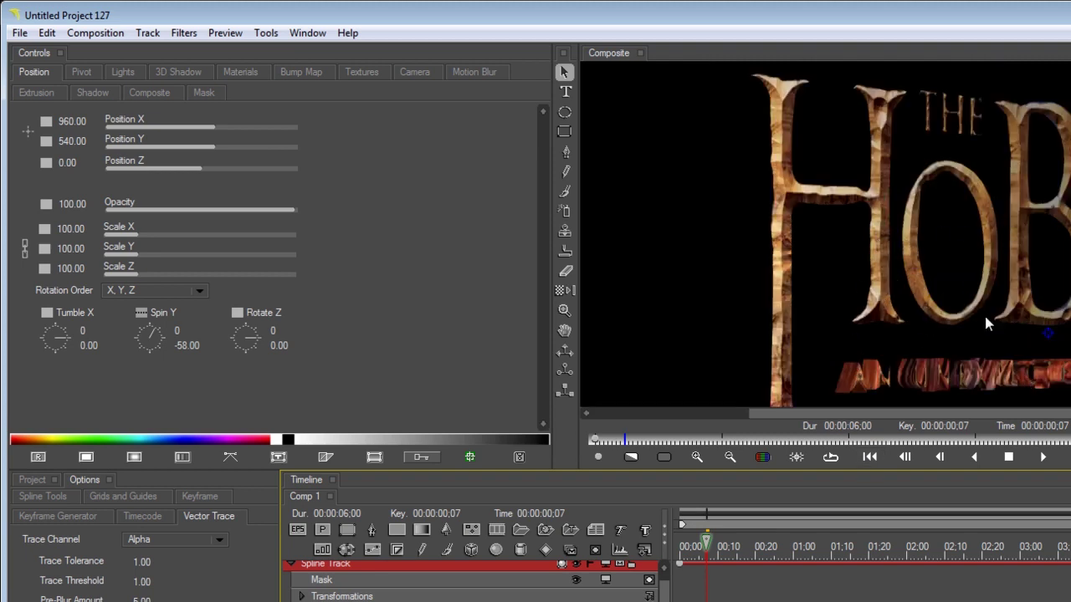
scroll(468, 581, "up", 1)
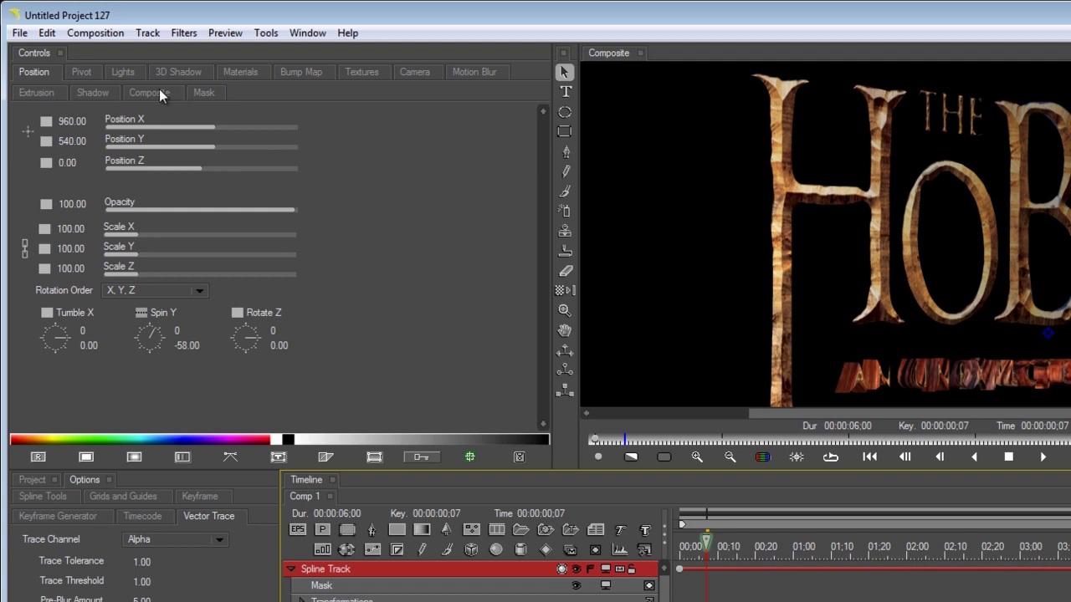
Set the Map Method of the Spline Track's extrusion texture to Tile.
left_click(378, 74)
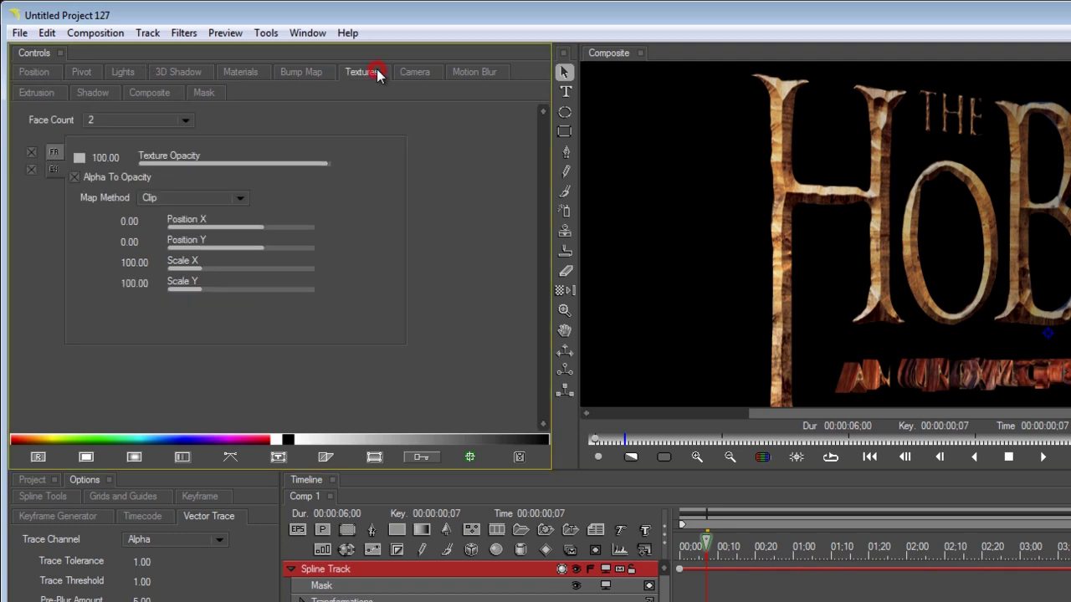
left_click(172, 201)
left_click(188, 240)
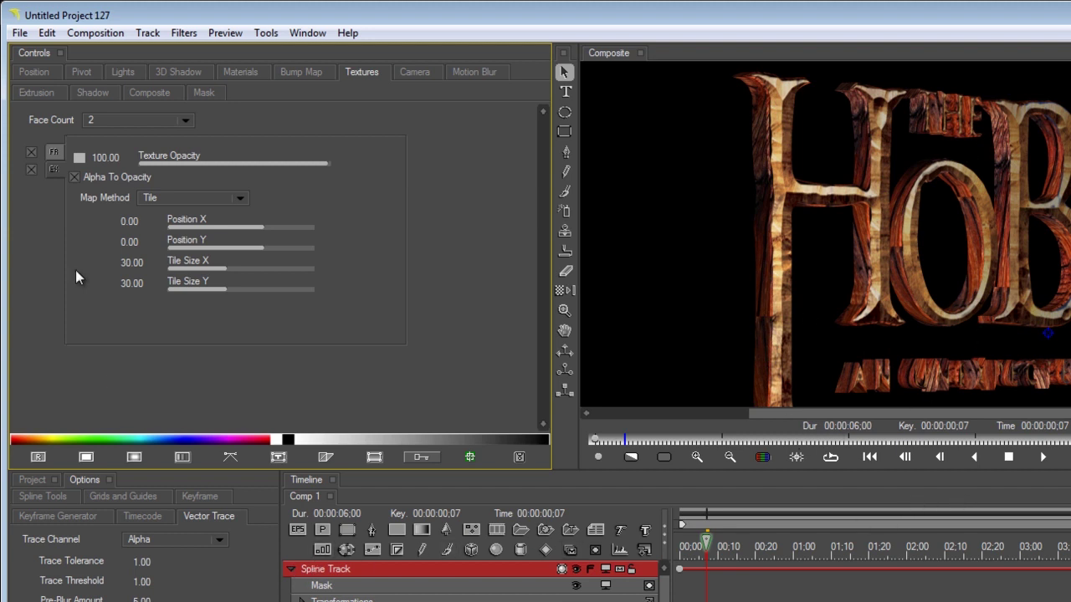
Reset all of the Spline Track's Position controls and collapse the track with its nested texture tracks.
left_click(30, 73)
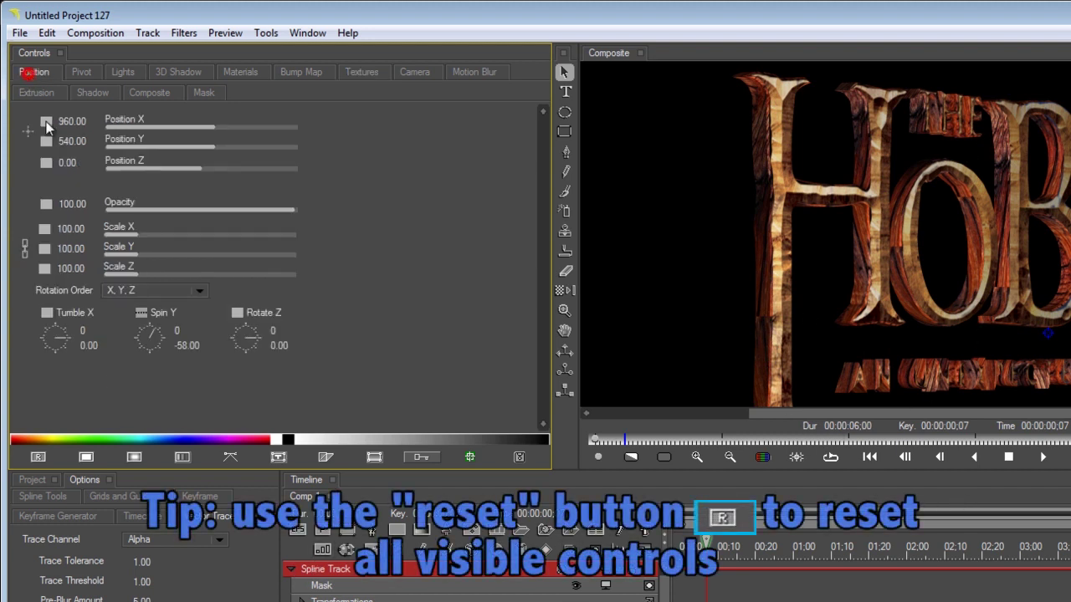
left_click(38, 457)
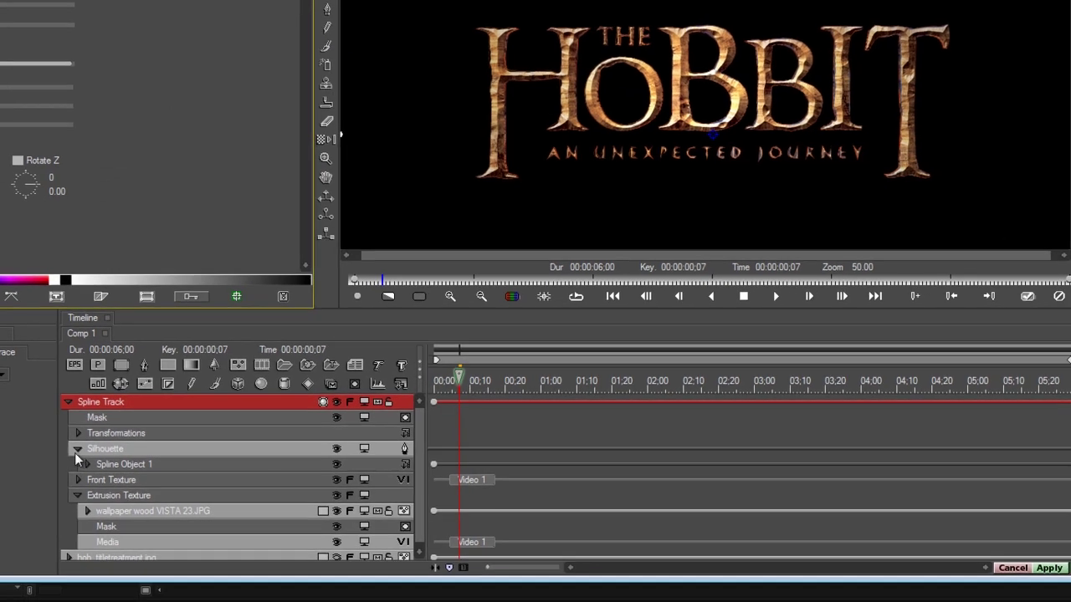
left_click(76, 450)
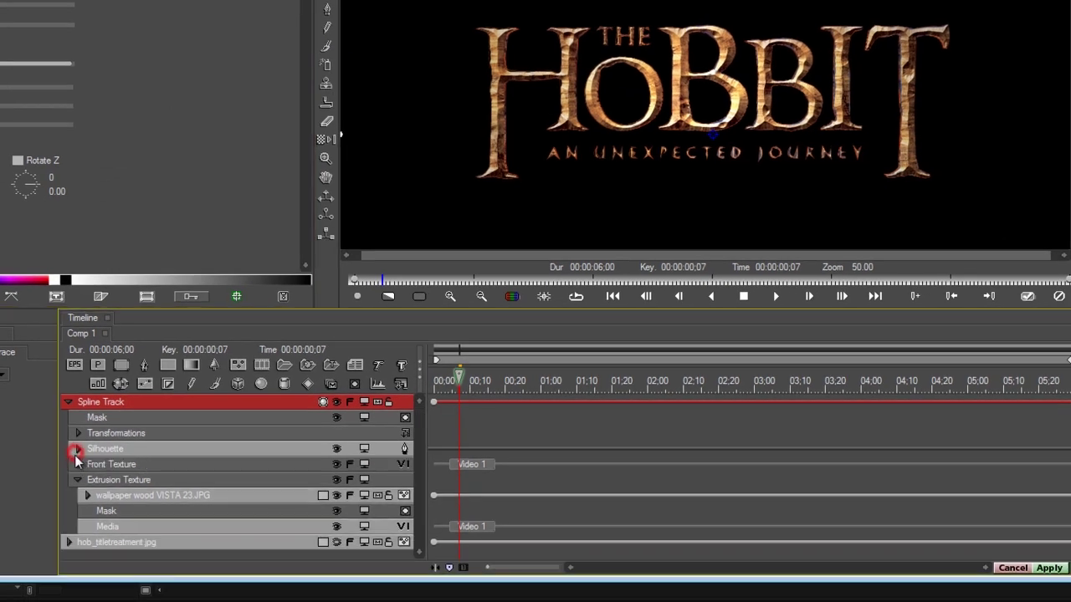
left_click(76, 479)
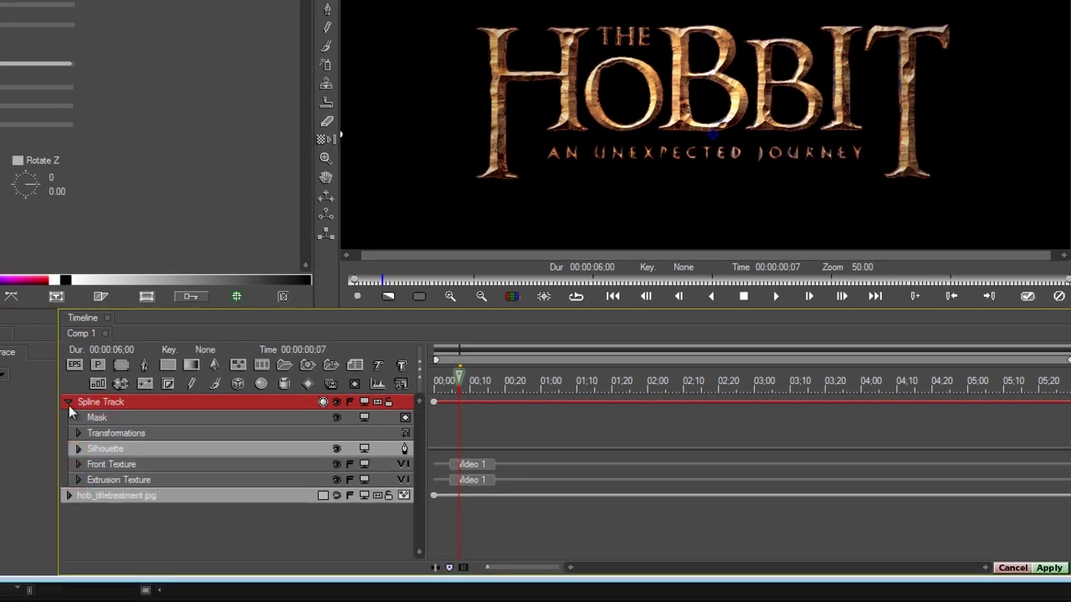
left_click(68, 403)
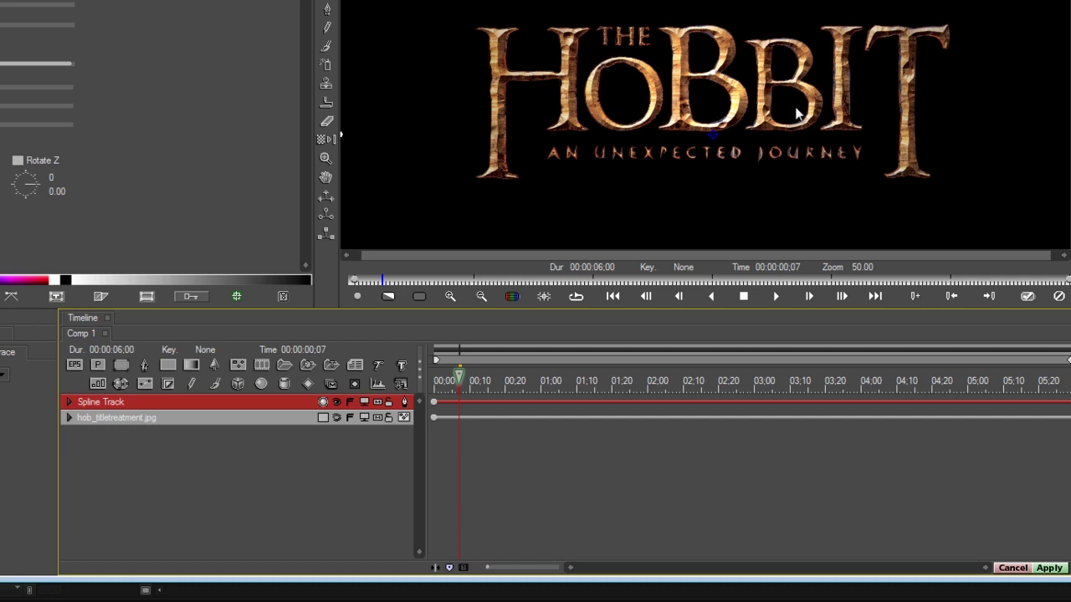
Duplicate the Spline Track until there are seven copies, and open the first copy's Silhouette for vertex editing with the Pen tool.
left_click(91, 402)
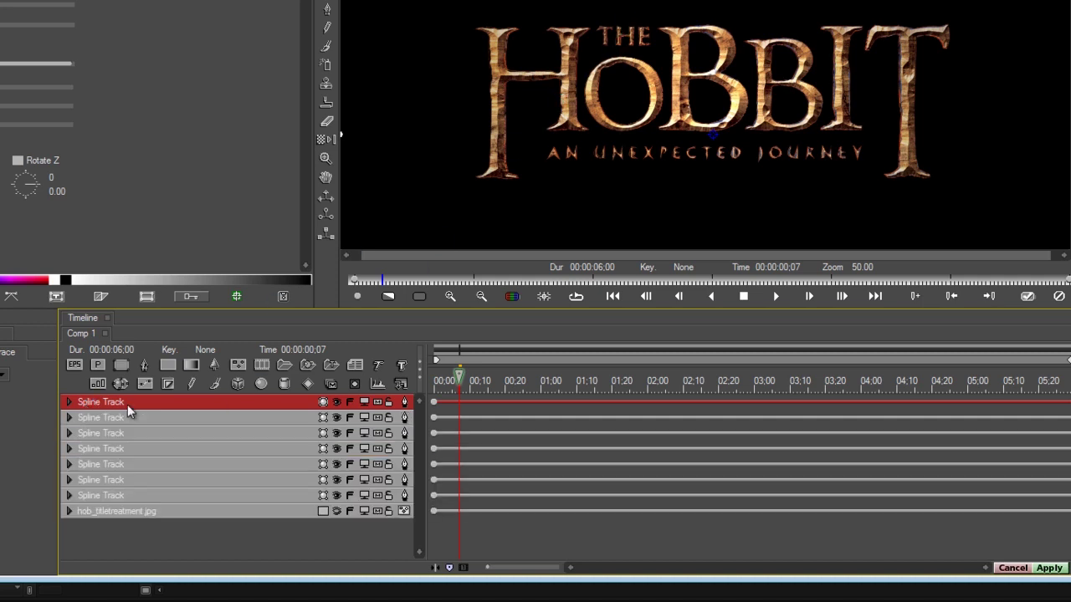
left_click(326, 9)
left_click(69, 402)
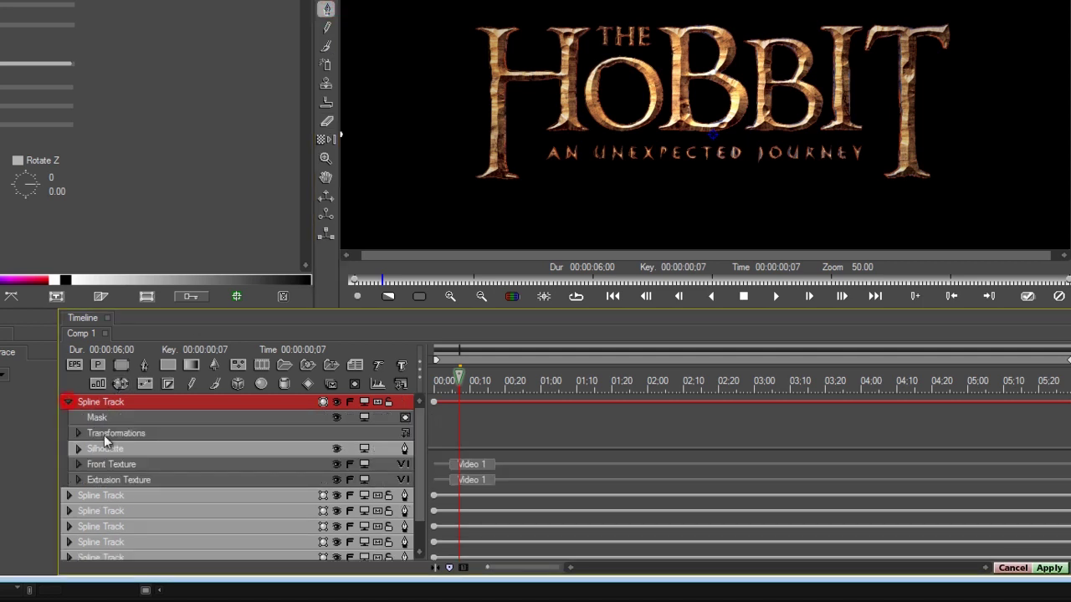
left_click(113, 449)
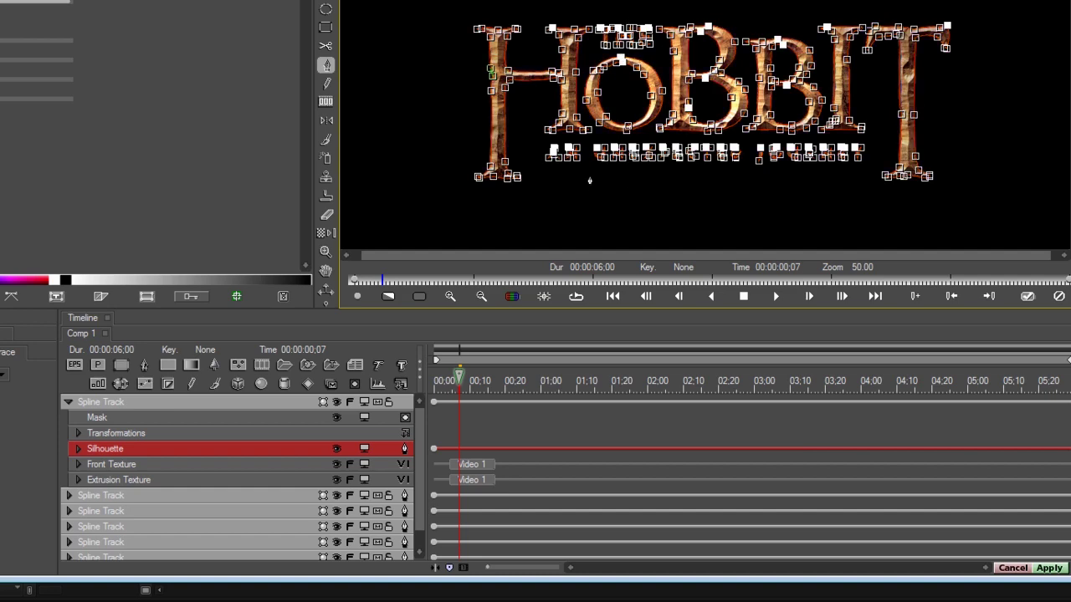
Delete the Silhouette vertices around the AN UNEXPECTED JOURNEY subtitle and the foot of the T.
mouse_move(532, 140)
left_mouse_down()
mouse_move(795, 212)
mouse_move(946, 185)
left_mouse_up()
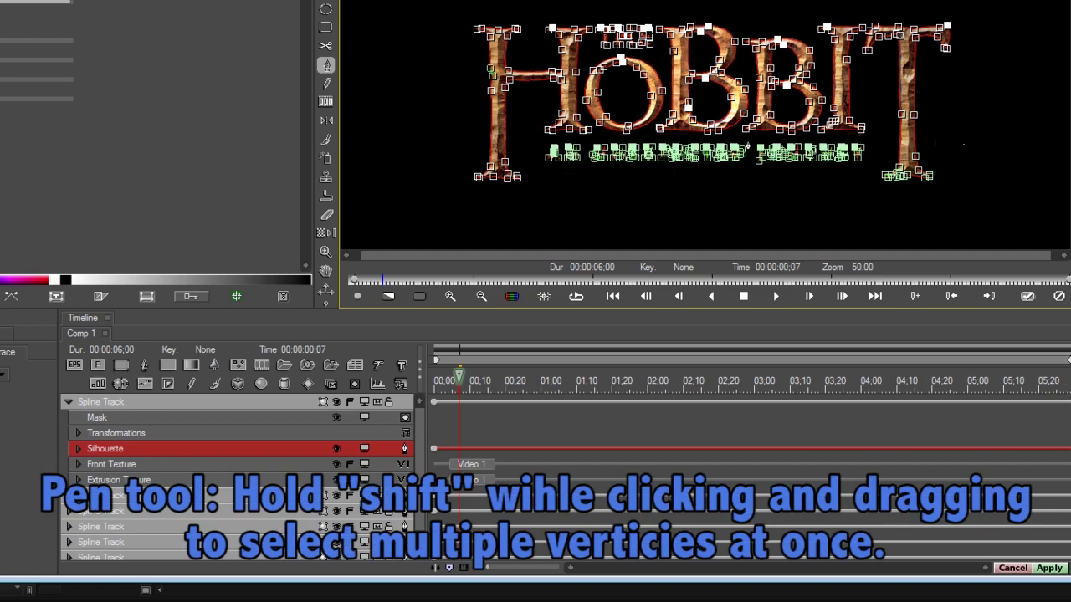
left_click(616, 161)
left_click(419, 296)
left_click(427, 309)
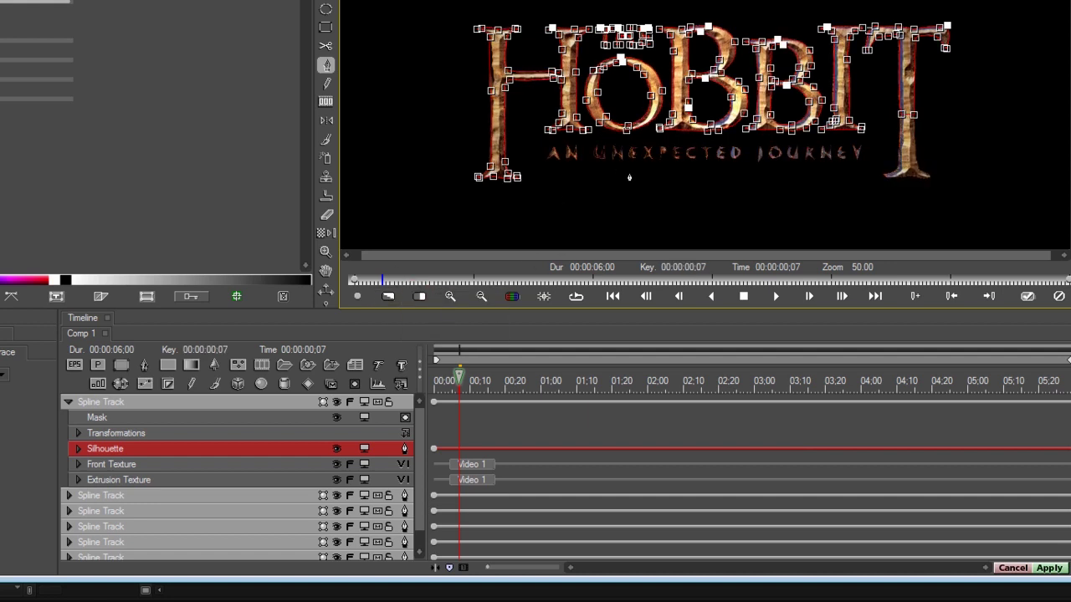
Delete the remaining Silhouette vertices of THE and the letters after the H, keeping only the H outline.
left_click_drag(623, 1, 994, 215)
key("Delete")
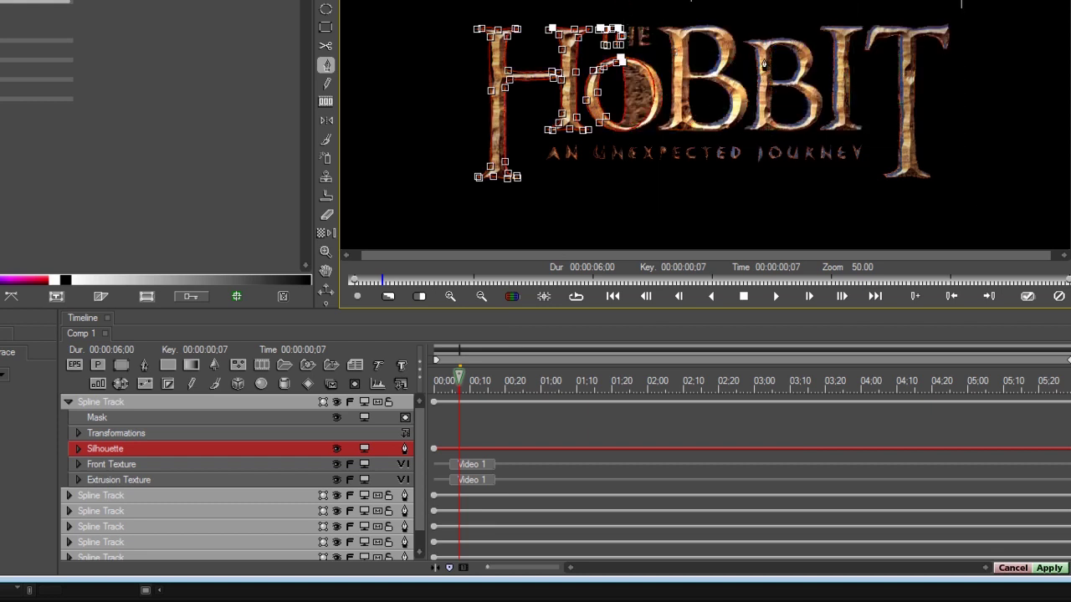
left_click_drag(661, 3, 596, 109)
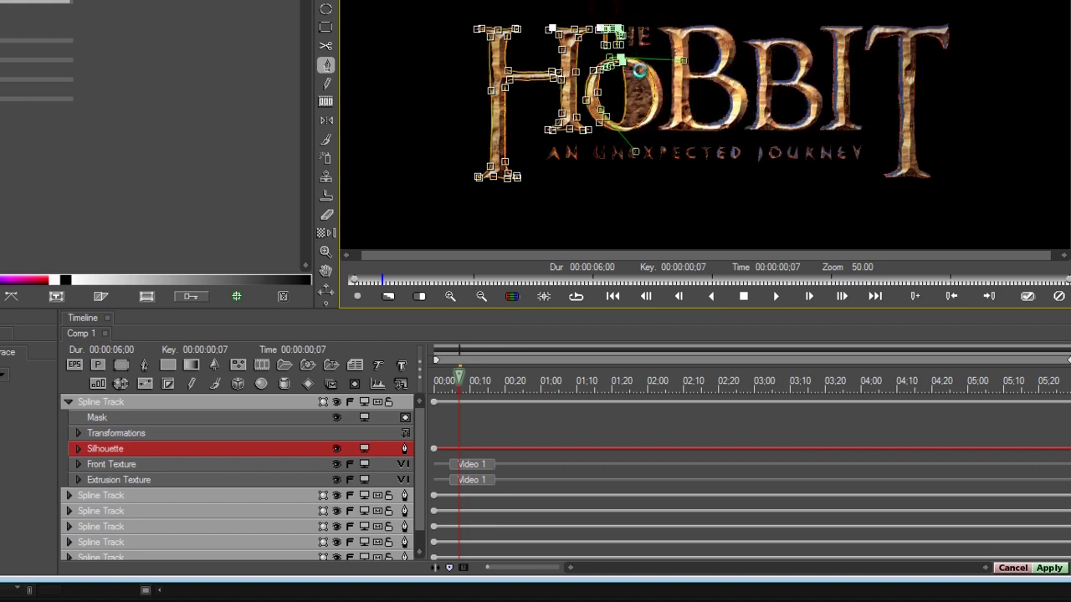
key("Delete")
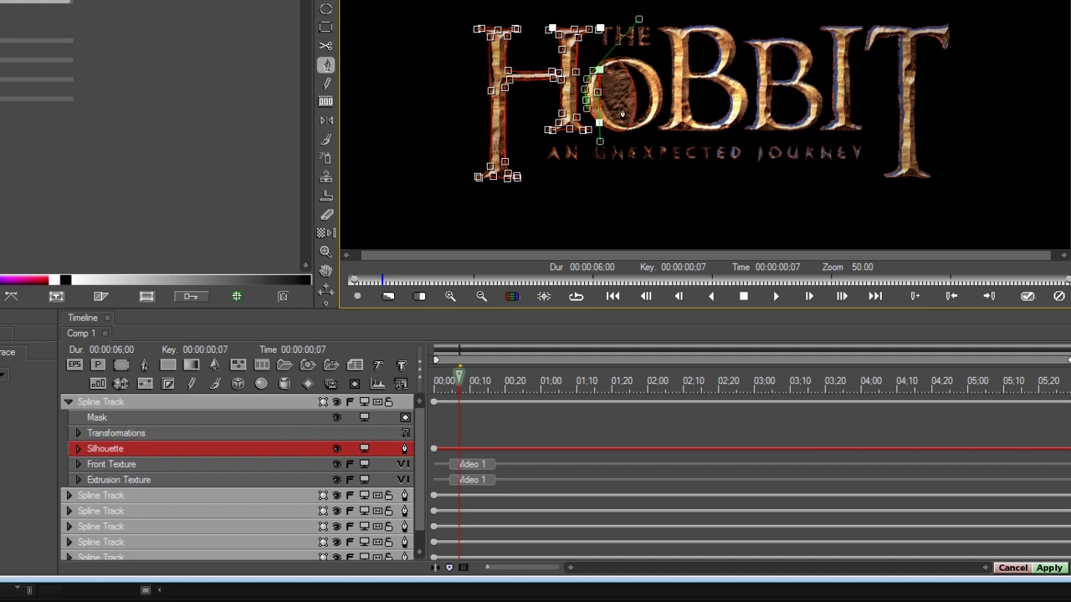
left_click(596, 125)
key("Delete")
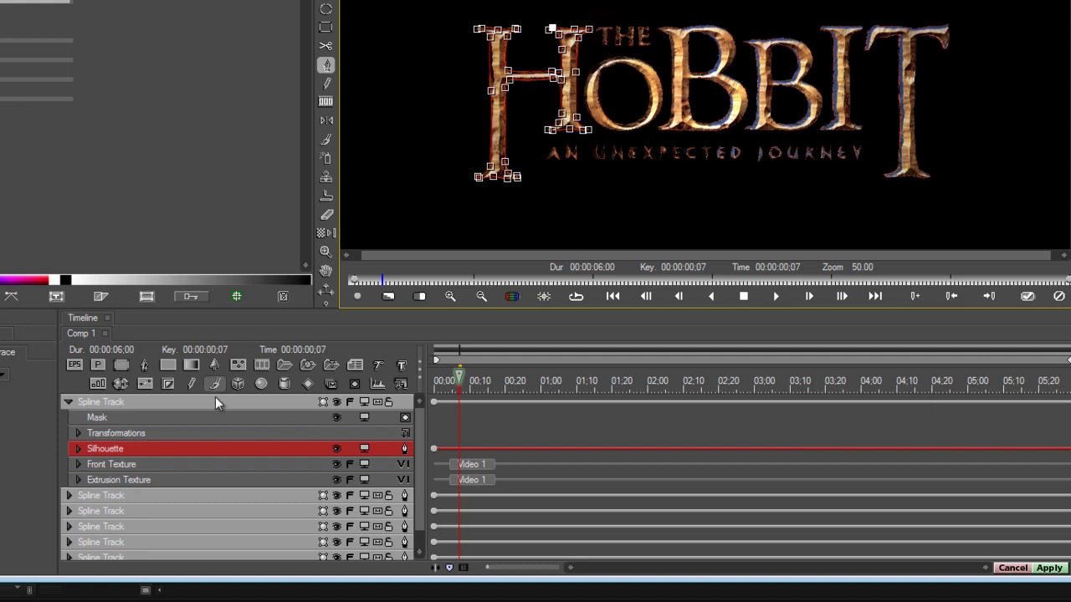
Rename the first Spline Track as H.
left_click(83, 402)
left_click(85, 401)
type("H")
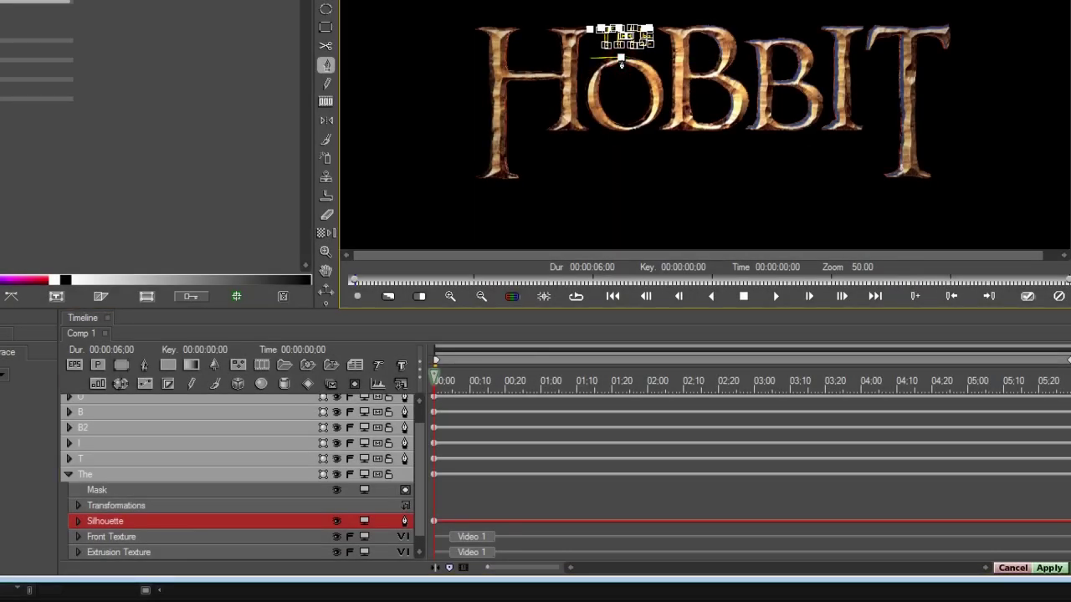
Collapse the track named The and select the H track with the time at the start of the timeline.
left_click(70, 476)
left_click(96, 434)
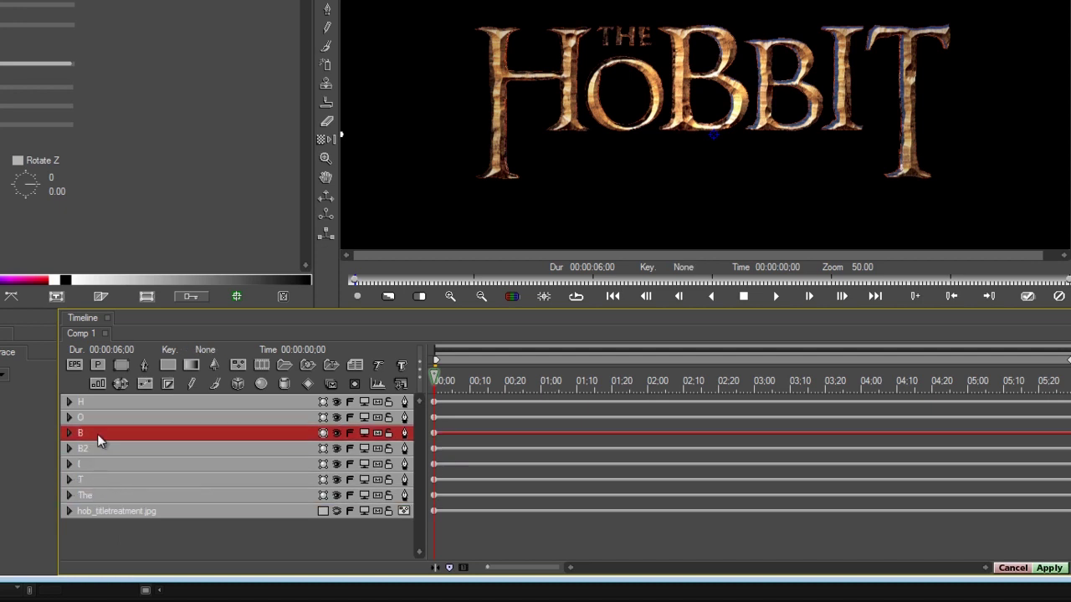
left_click(97, 434)
left_click(104, 403)
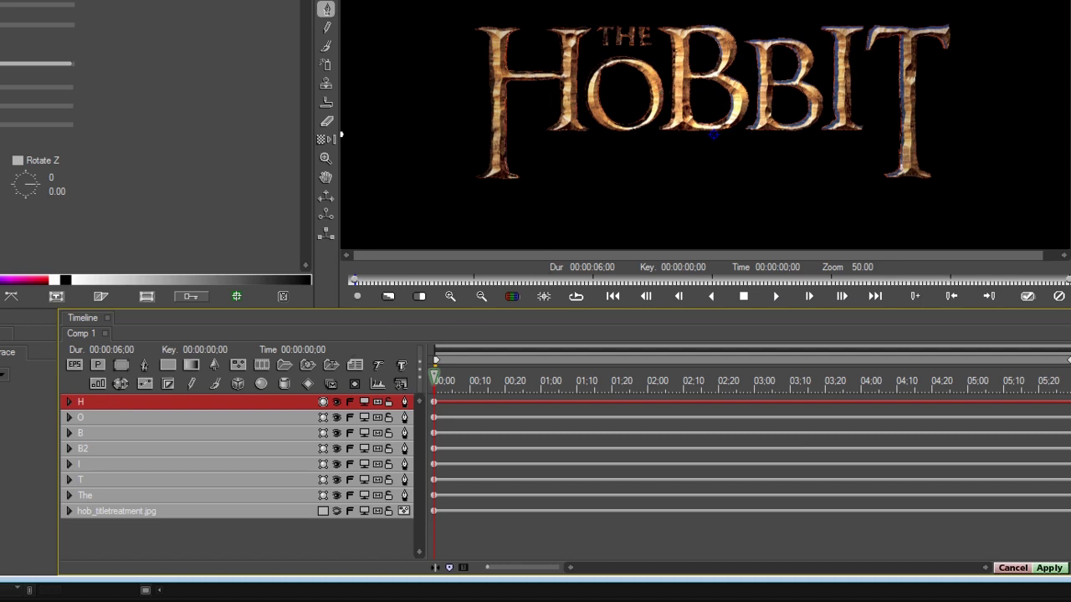
left_click(438, 381)
mouse_move(438, 381)
left_mouse_down()
mouse_move(471, 383)
mouse_move(438, 381)
left_mouse_up()
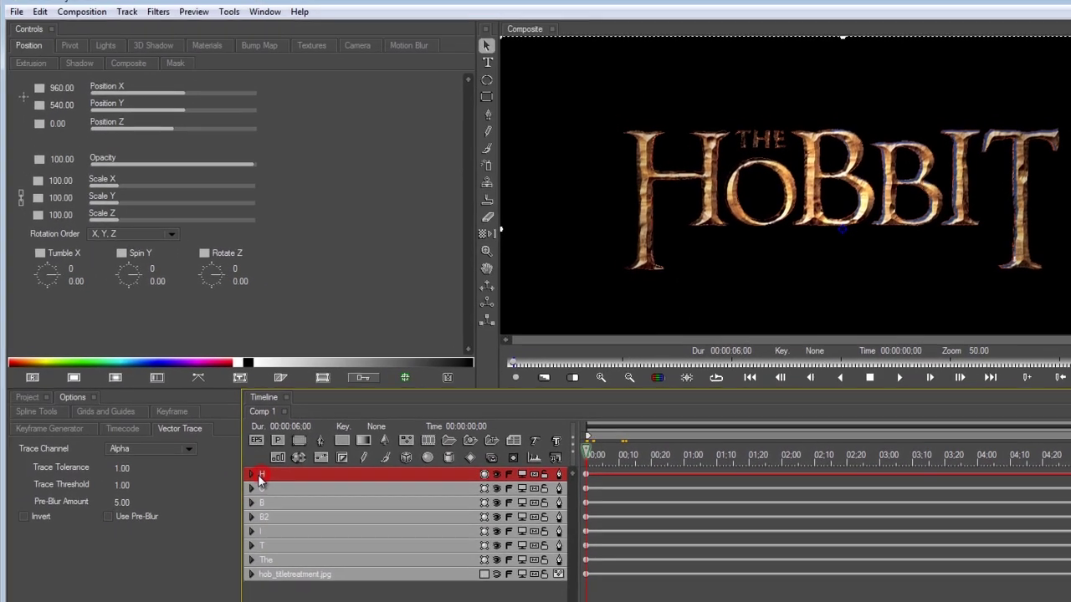
Try rotating the H track with Spin Y, and set Spin Y back to None.
mouse_move(138, 277)
left_mouse_down()
mouse_move(144, 266)
mouse_move(142, 297)
mouse_move(152, 265)
mouse_move(142, 289)
left_mouse_up()
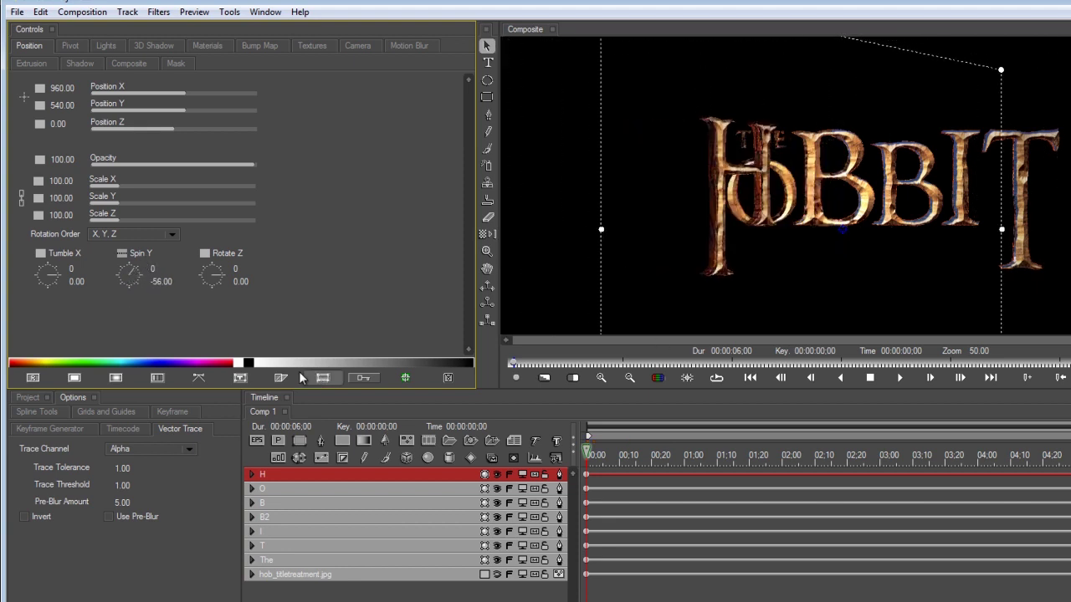
left_click_drag(133, 269, 138, 284)
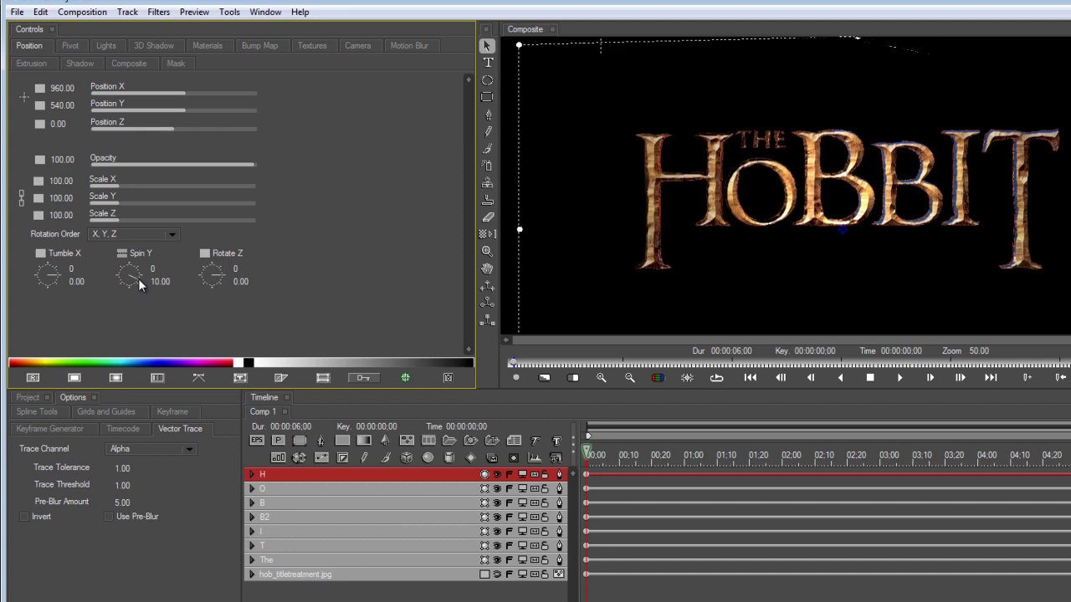
left_click(122, 254)
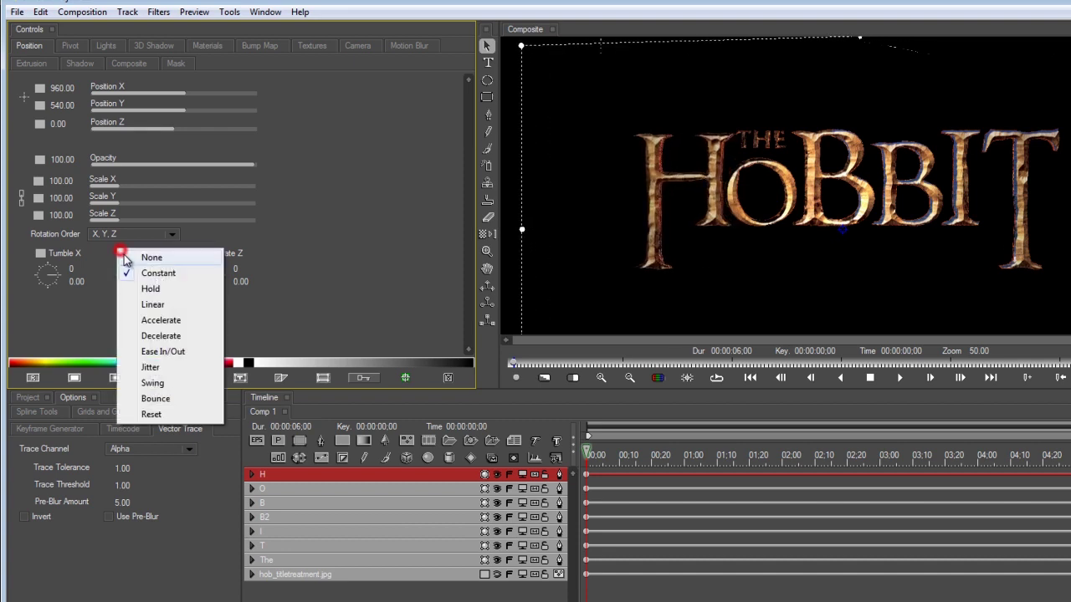
left_click(126, 257)
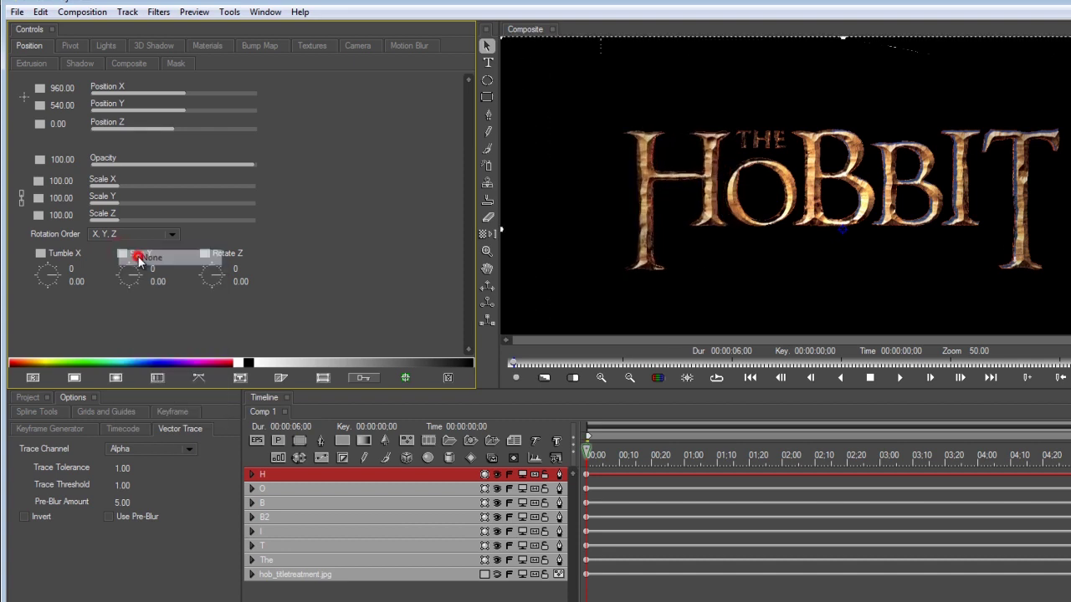
Unlock the H track's X and Y pivots from its position, and set Pivot X to 540 and Pivot Y to 405.
left_click(306, 472)
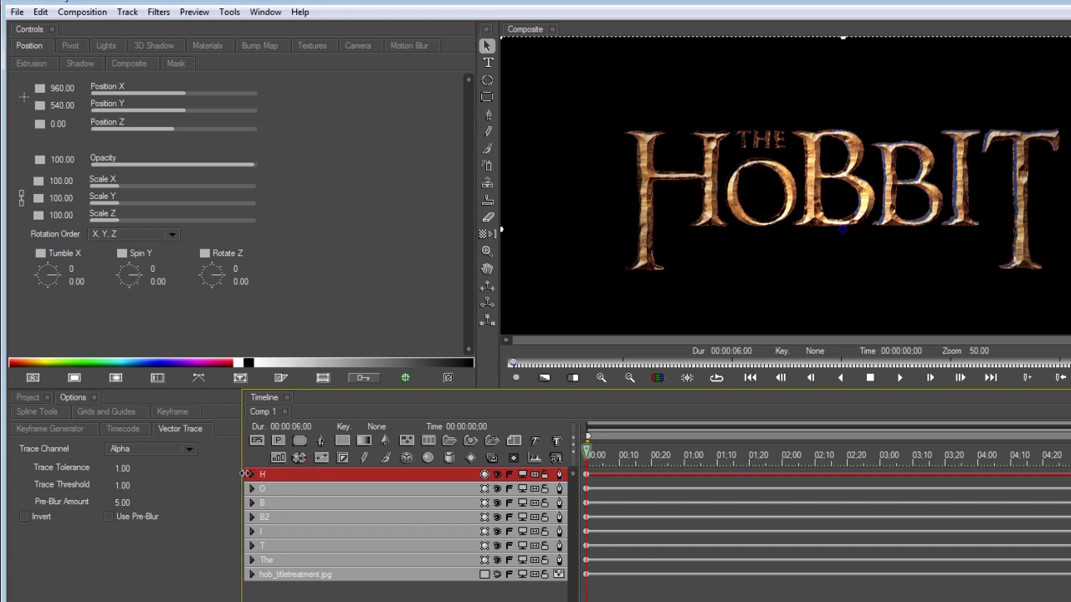
left_click(72, 46)
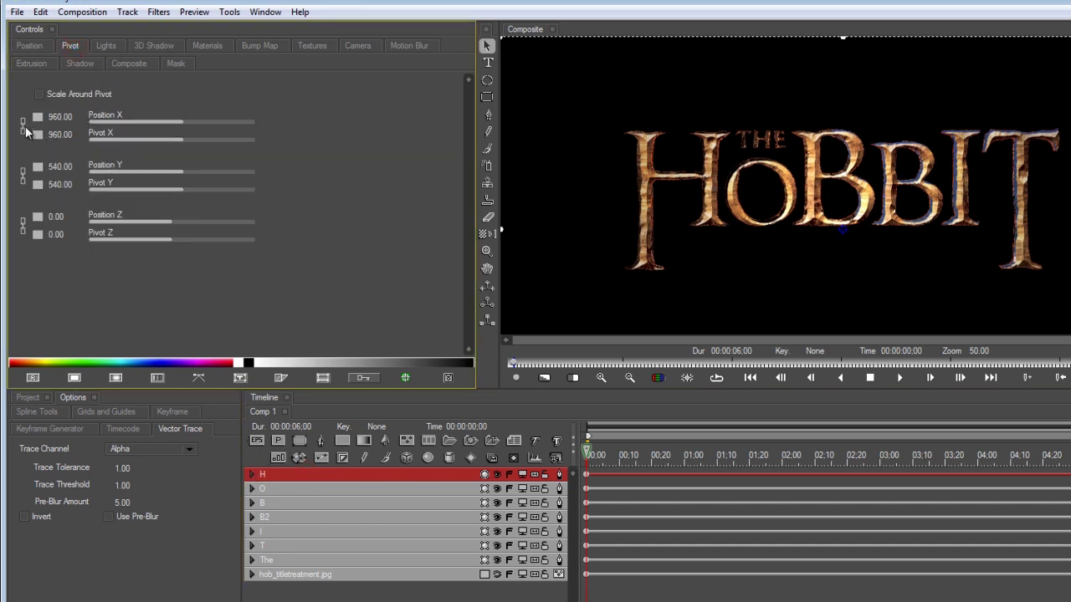
left_click(22, 174)
left_click_drag(174, 140, 176, 141)
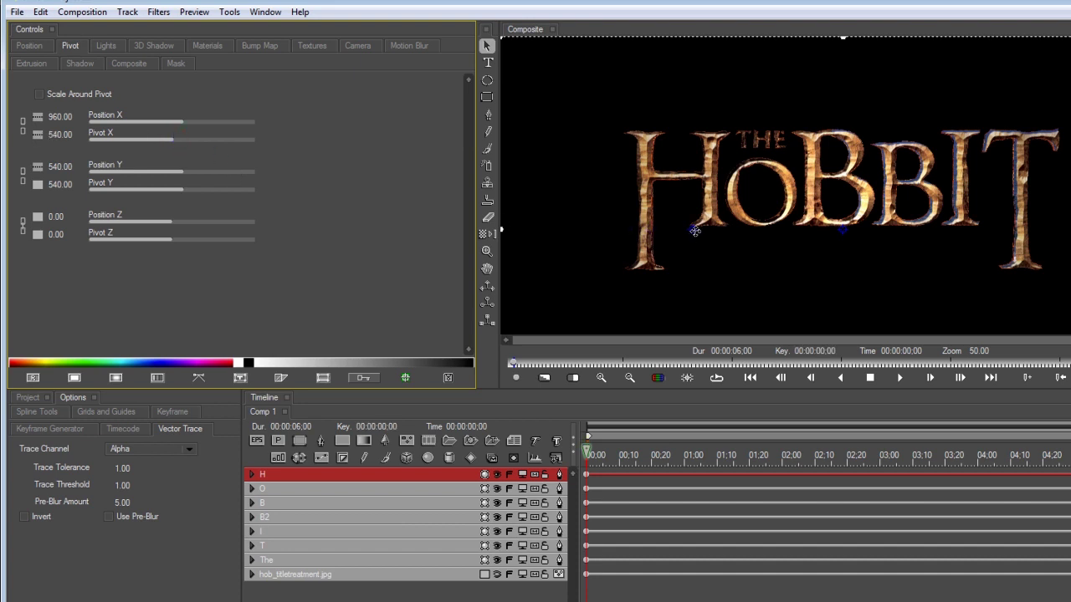
left_click(694, 230)
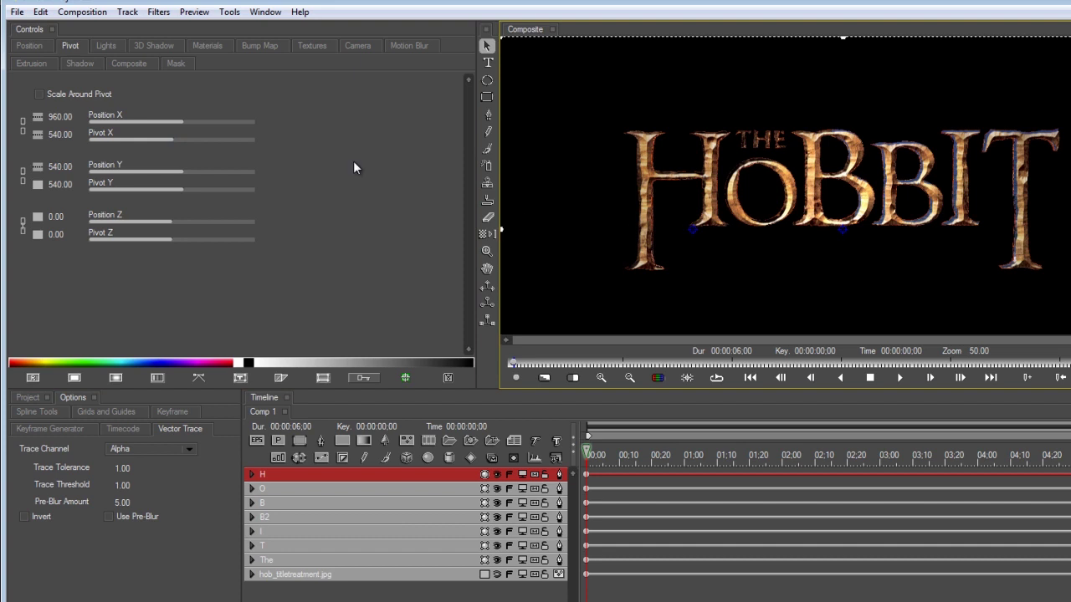
left_click_drag(174, 190, 177, 190)
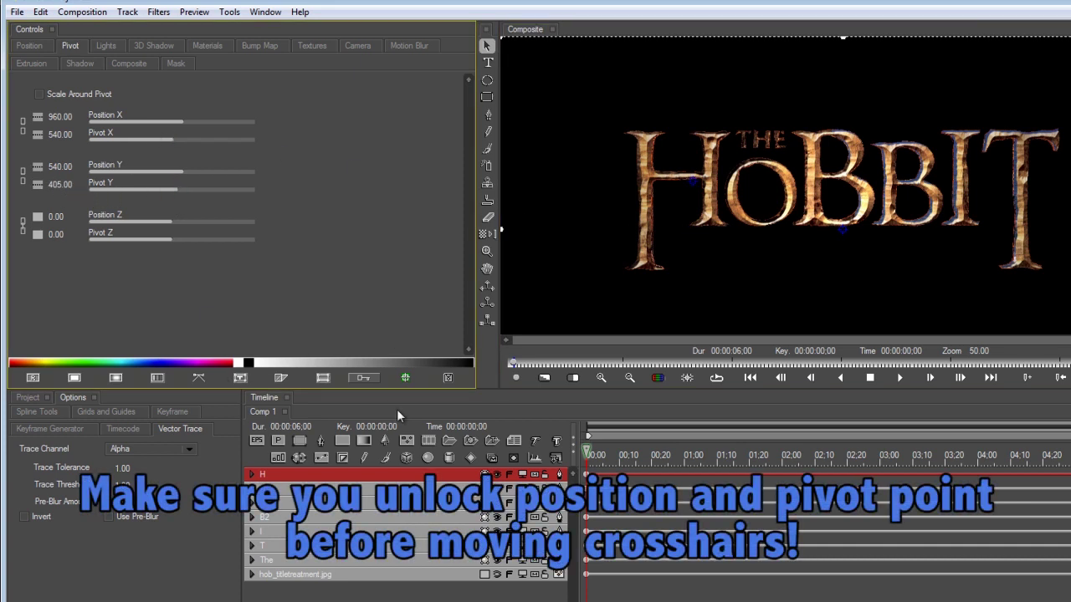
Unlock the O track's X and Y pivots from its position, and set Pivot X to 720 and Pivot Y to 405.
left_click(362, 493)
left_click(70, 46)
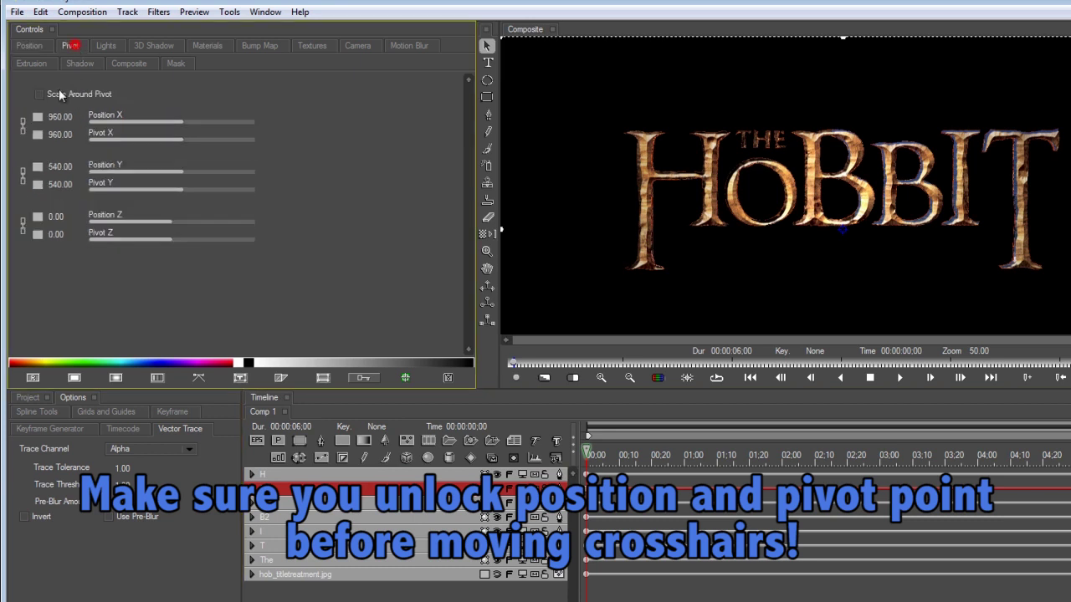
left_click(23, 123)
left_click(23, 174)
left_click_drag(175, 139, 180, 144)
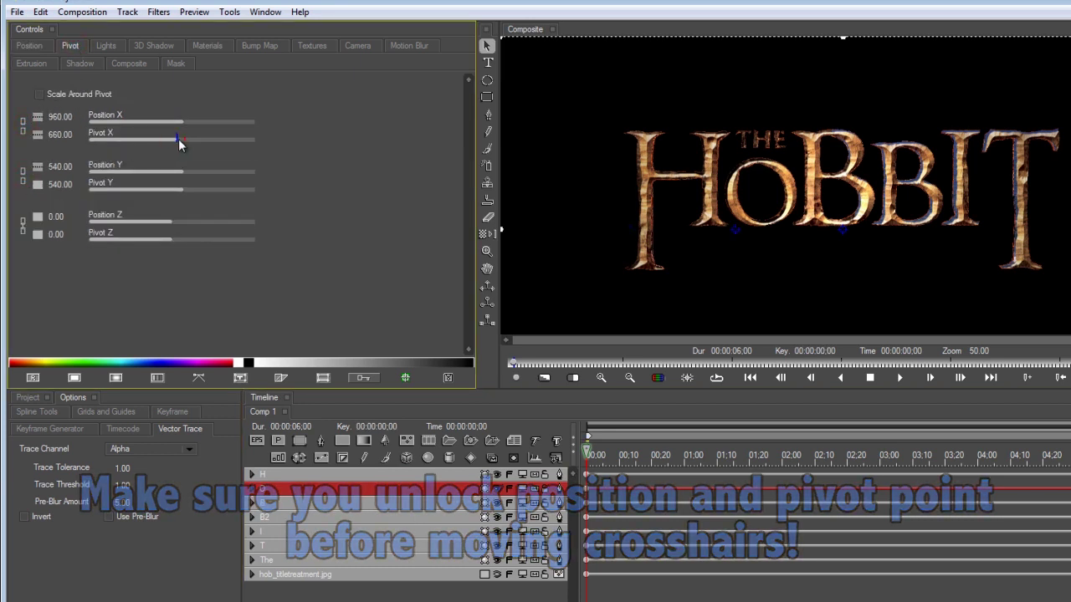
left_click_drag(173, 189, 180, 191)
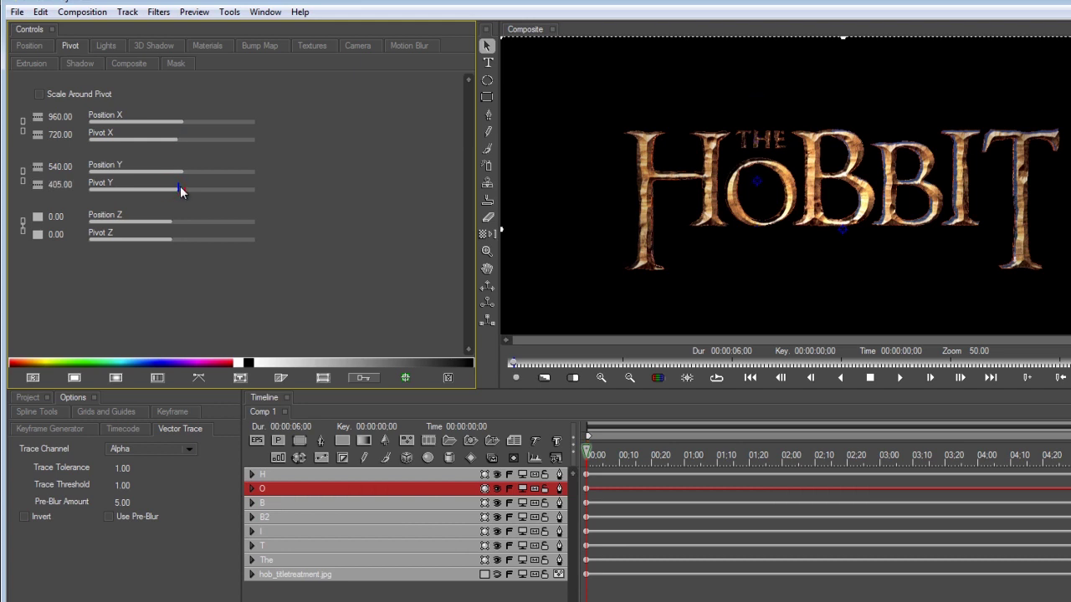
Set the B2 track's unlocked Pivot X to 1170, and unlock the I track's X and Y pivots from its position.
left_click(288, 502)
left_click(283, 515)
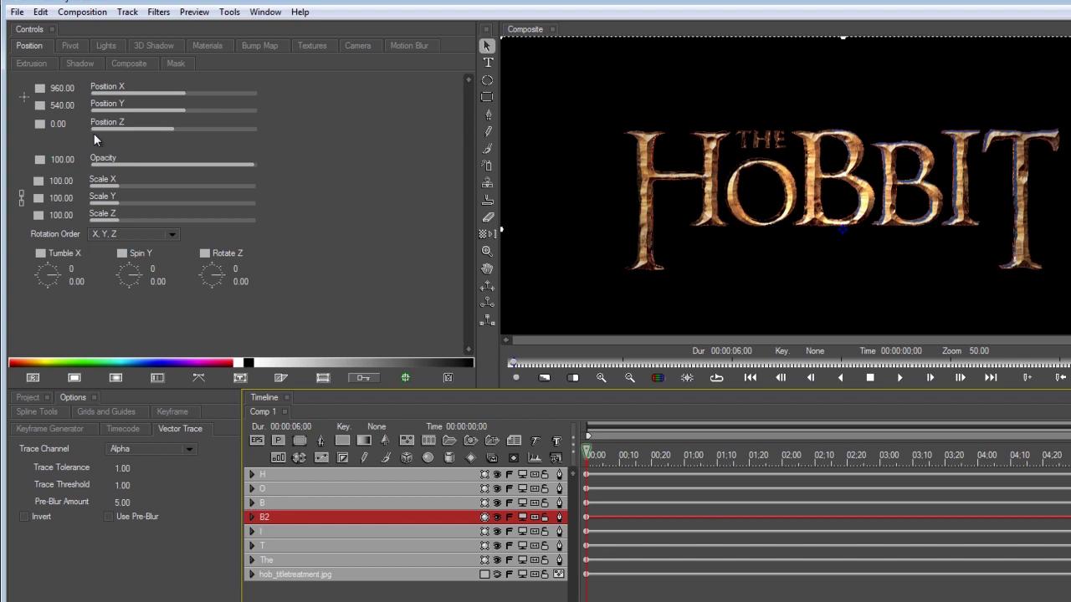
left_click(70, 45)
left_click_drag(182, 137, 189, 142)
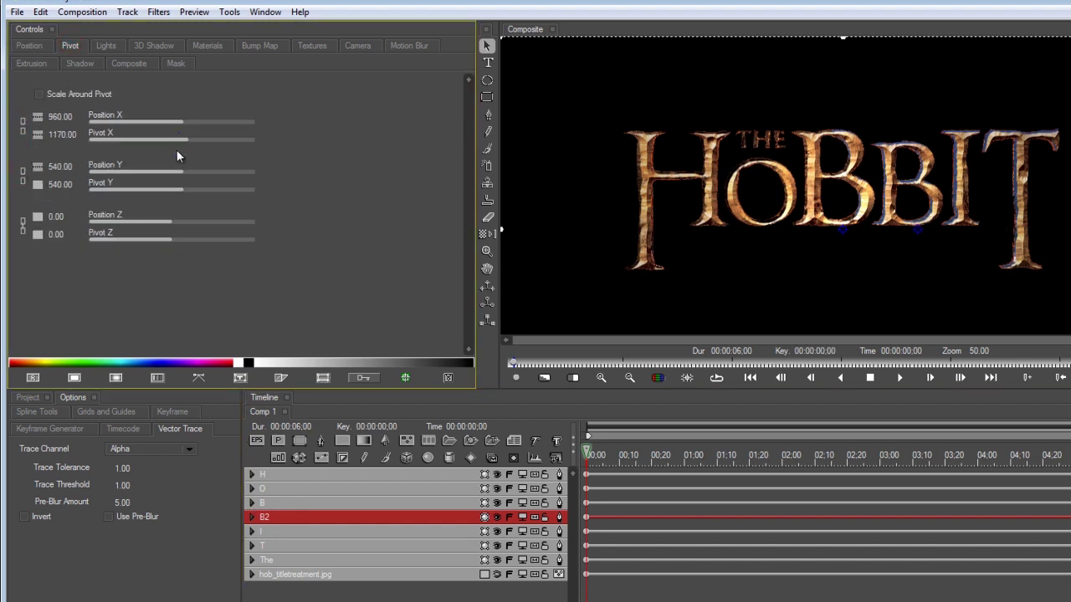
left_click(267, 531)
left_click(70, 45)
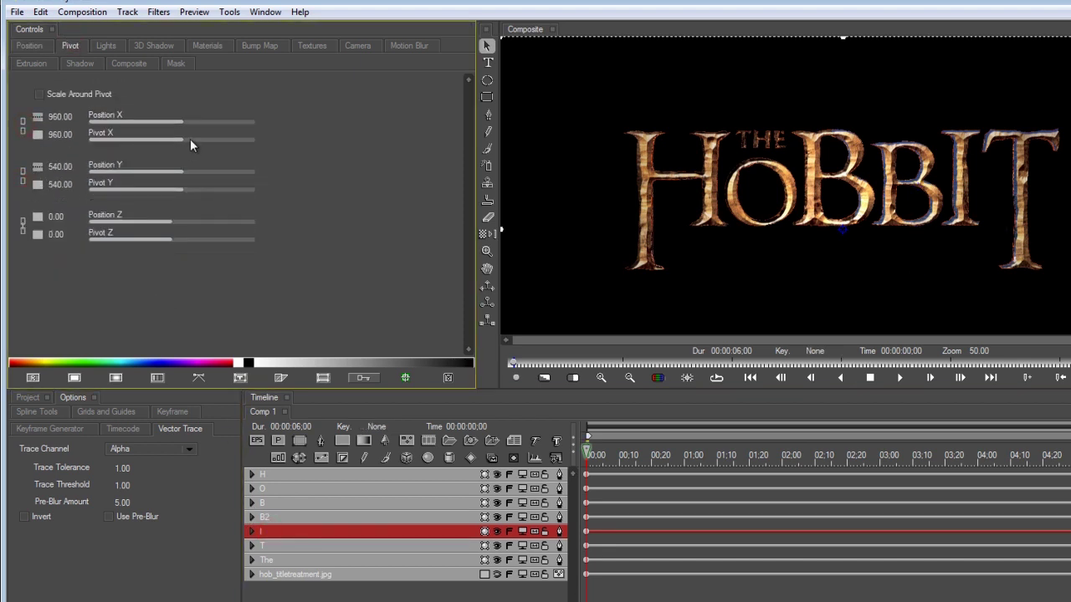
Unlock the T track's X and Y pivots from its position, set Pivot X to about 1410 and adjust Pivot Y towards the letter's centre.
left_click(267, 545)
left_click(70, 45)
left_click(27, 126)
left_click(27, 174)
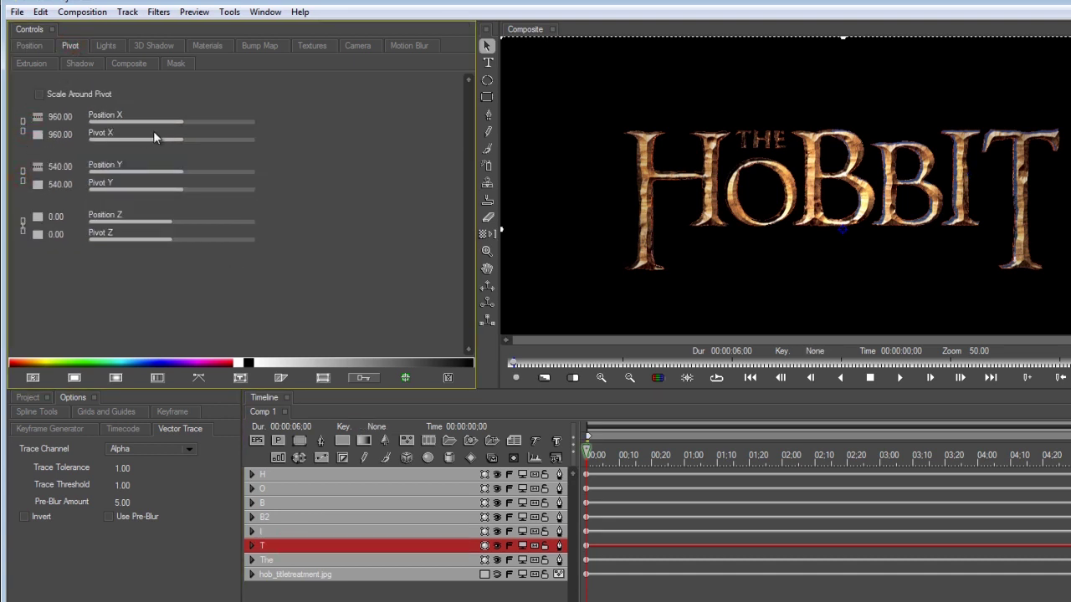
left_click_drag(178, 142, 198, 139)
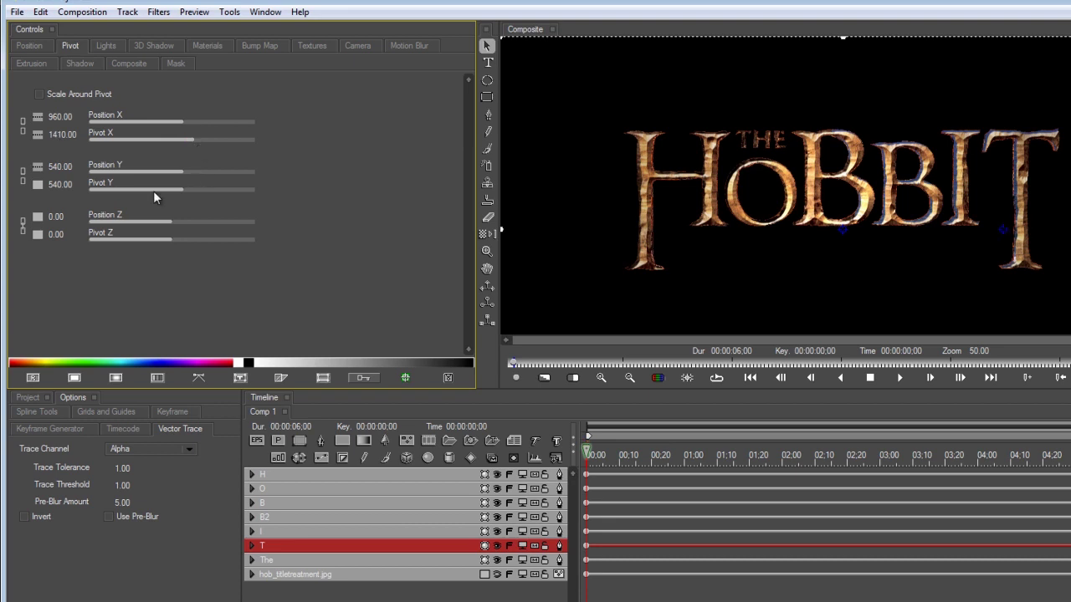
left_click_drag(176, 184, 181, 187)
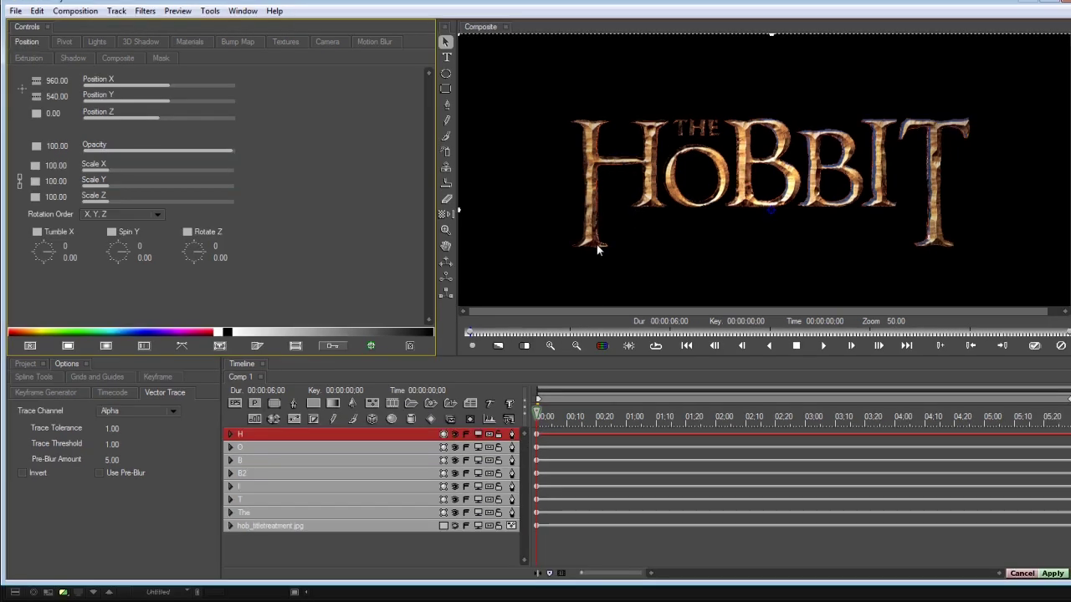
Turn on keyframe animation for the H track and set the keyframe Default Interpolation to Deccelerate.
left_click(333, 346)
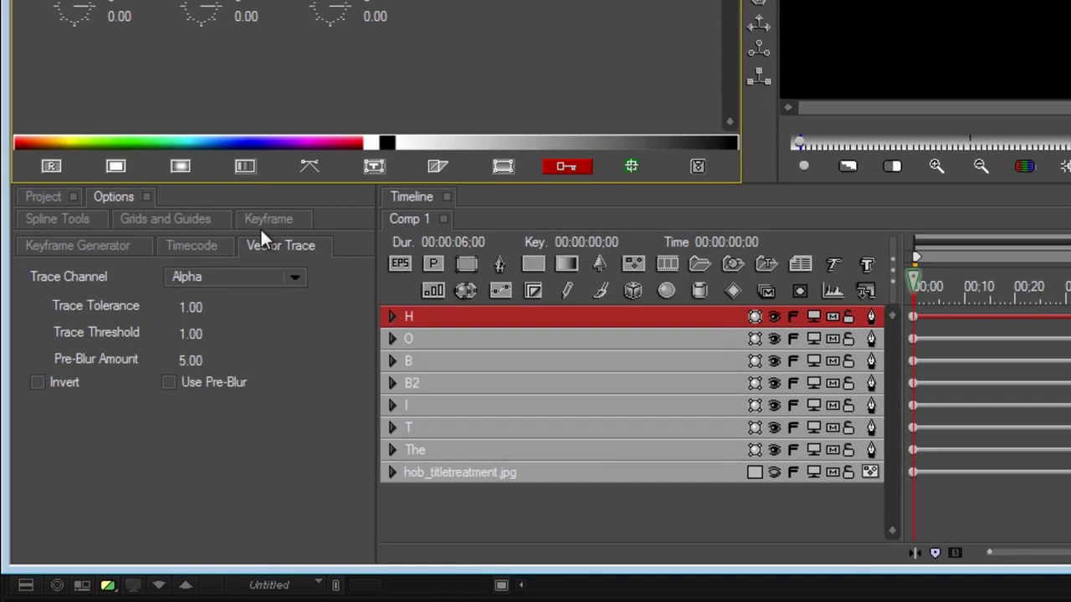
left_click(258, 218)
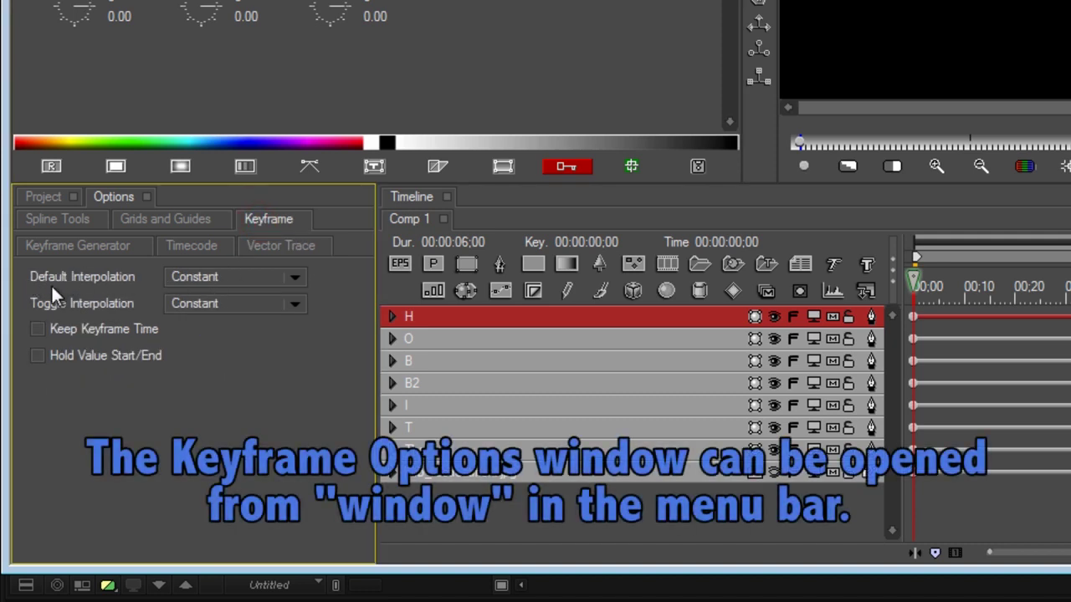
left_click(261, 280)
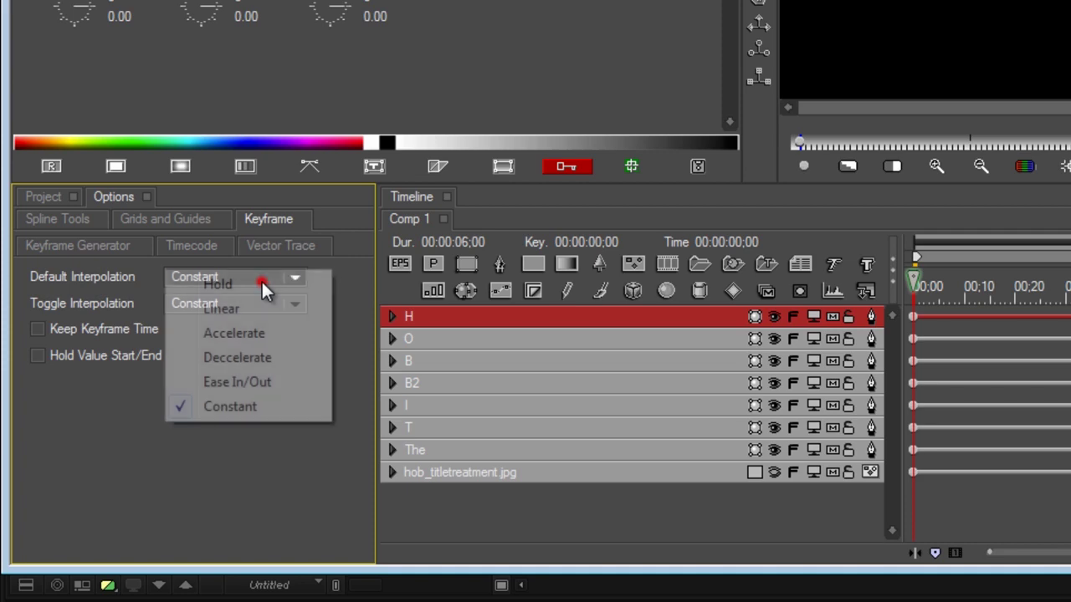
left_click(254, 356)
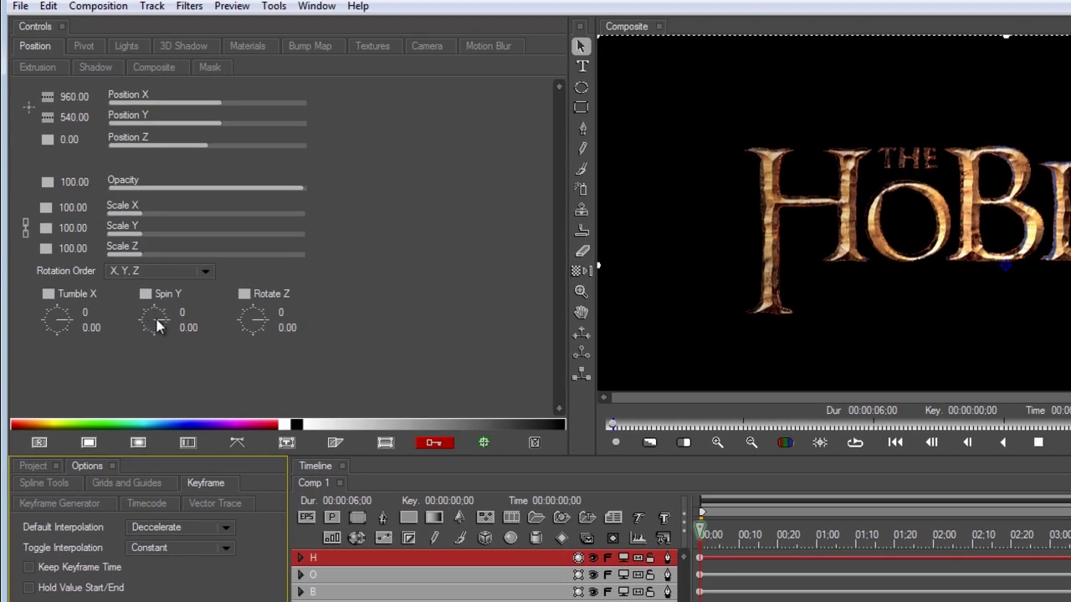
Set the H track's starting rotation to Spin Y -37, Tumble X 6 and Rotate Z -8.
left_click_drag(164, 327, 168, 308)
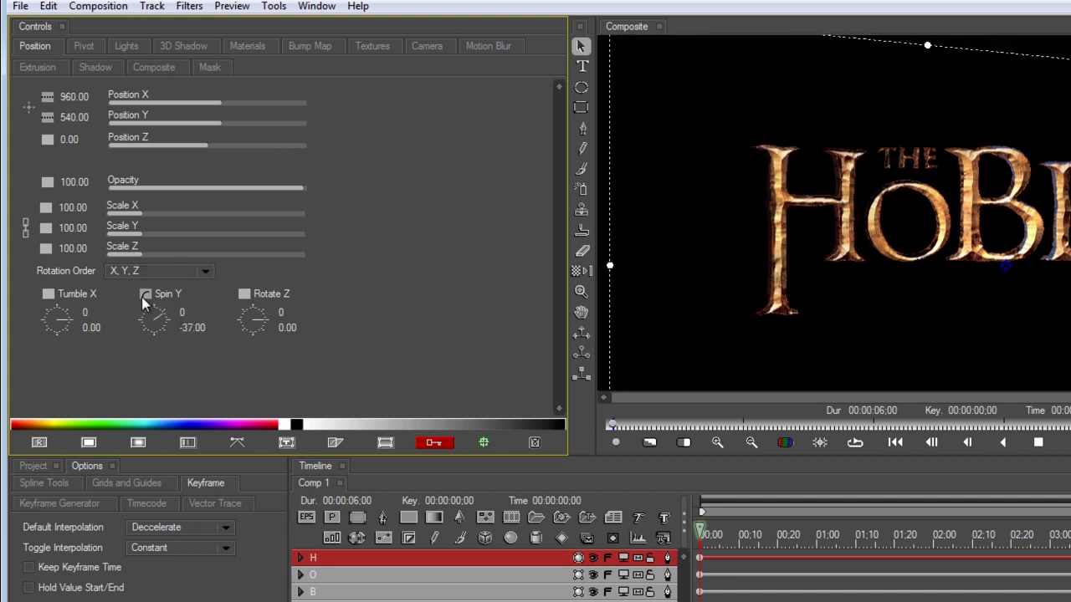
left_click(707, 536)
left_click_drag(851, 545, 820, 535)
key("Home")
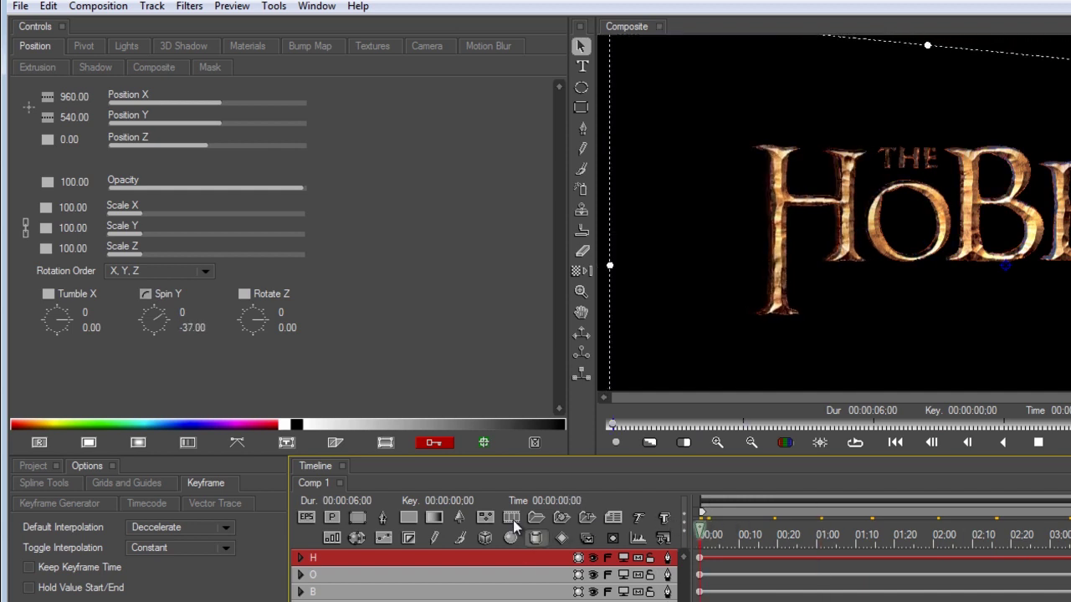
left_click_drag(67, 319, 71, 320)
left_click_drag(74, 323, 78, 323)
left_click_drag(263, 323, 266, 322)
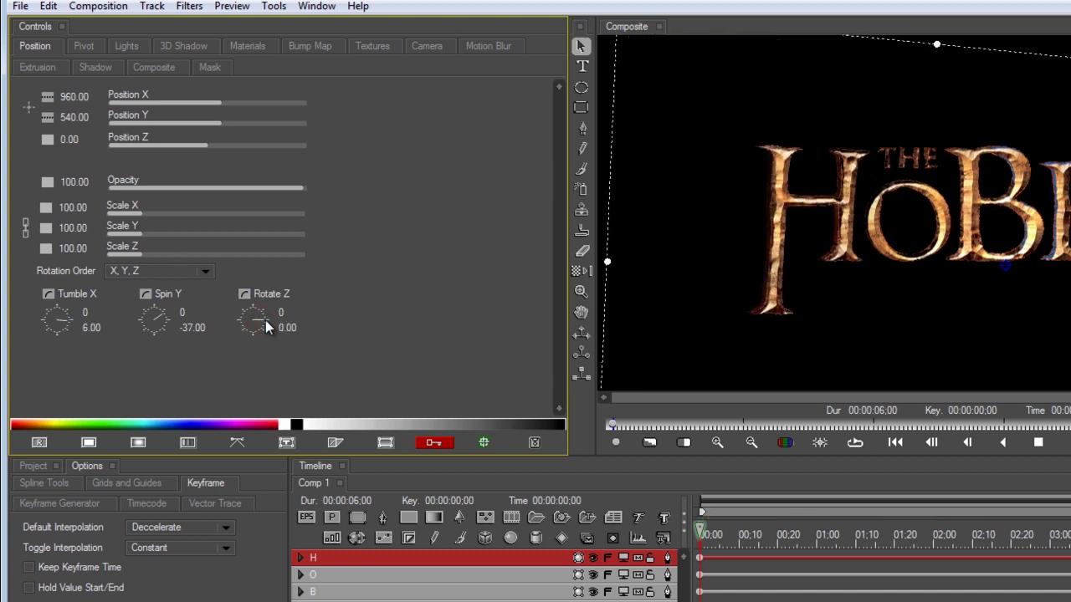
Set the O track's starting rotation to Spin Y 45 and Tumble X -22.
left_click(343, 572)
left_click_drag(162, 314, 174, 340)
left_click_drag(72, 321, 76, 312)
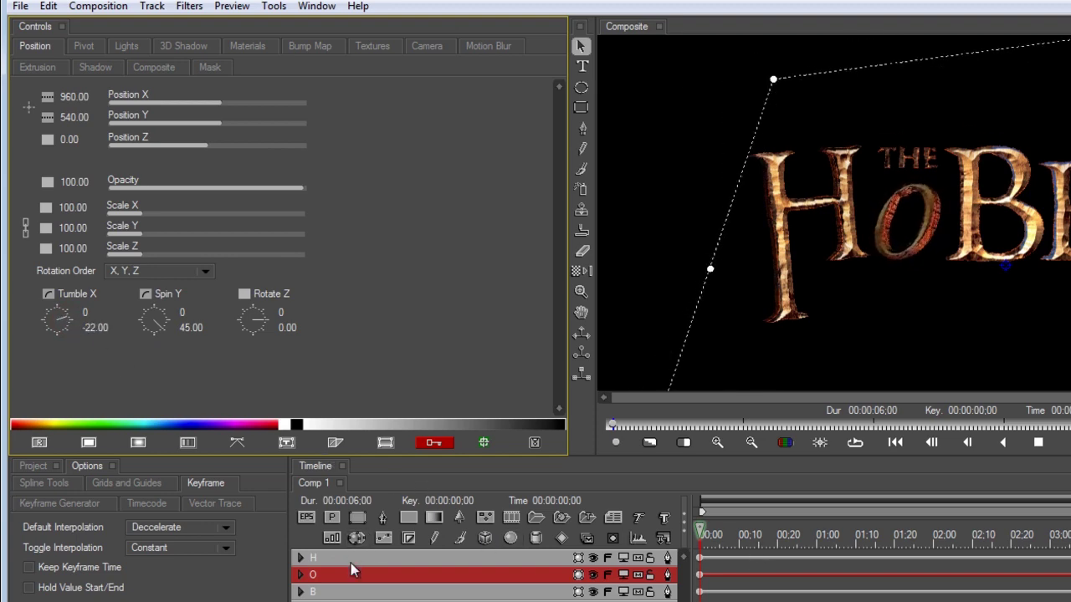
Spin the B2 track about its Y axis, and set the I track's starting rotation to Spin Y 45 and Rotate Z 5.
left_click(354, 592)
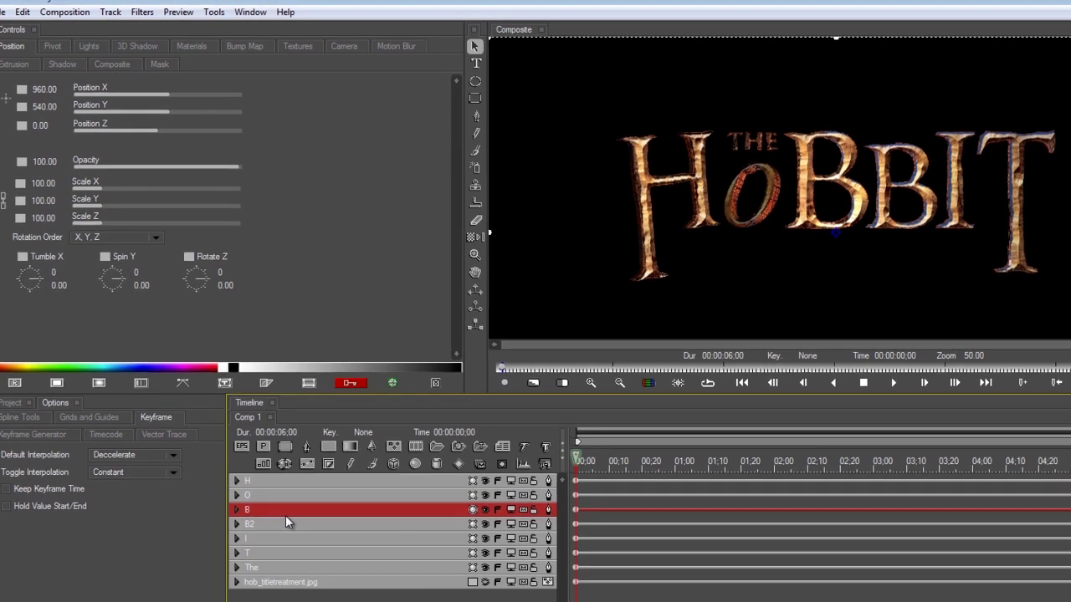
left_click(294, 524)
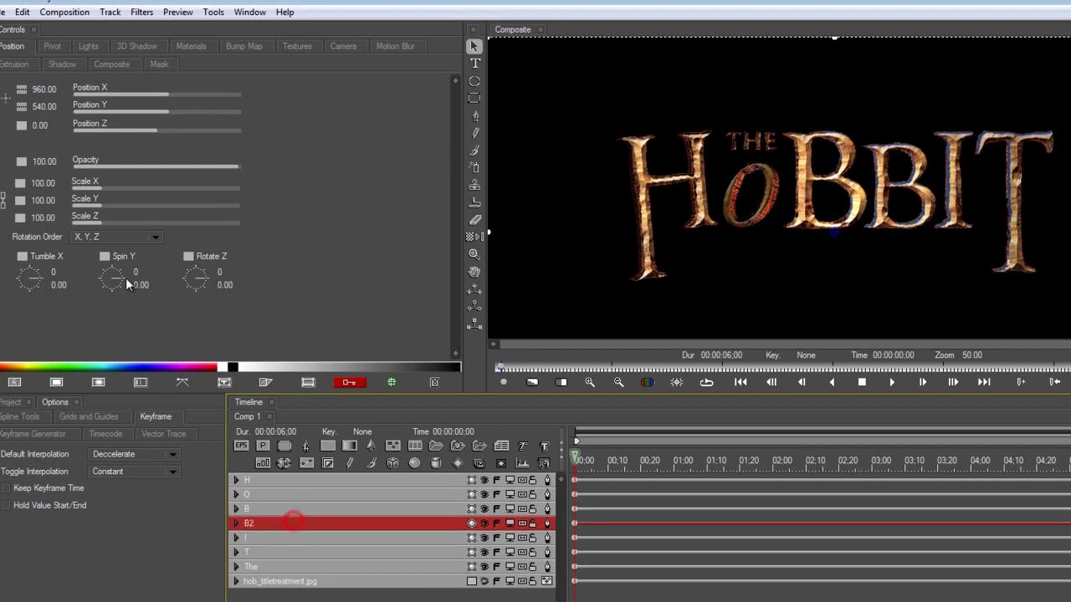
mouse_move(117, 285)
left_mouse_down()
mouse_move(118, 276)
mouse_move(120, 285)
left_mouse_up()
left_click(349, 537)
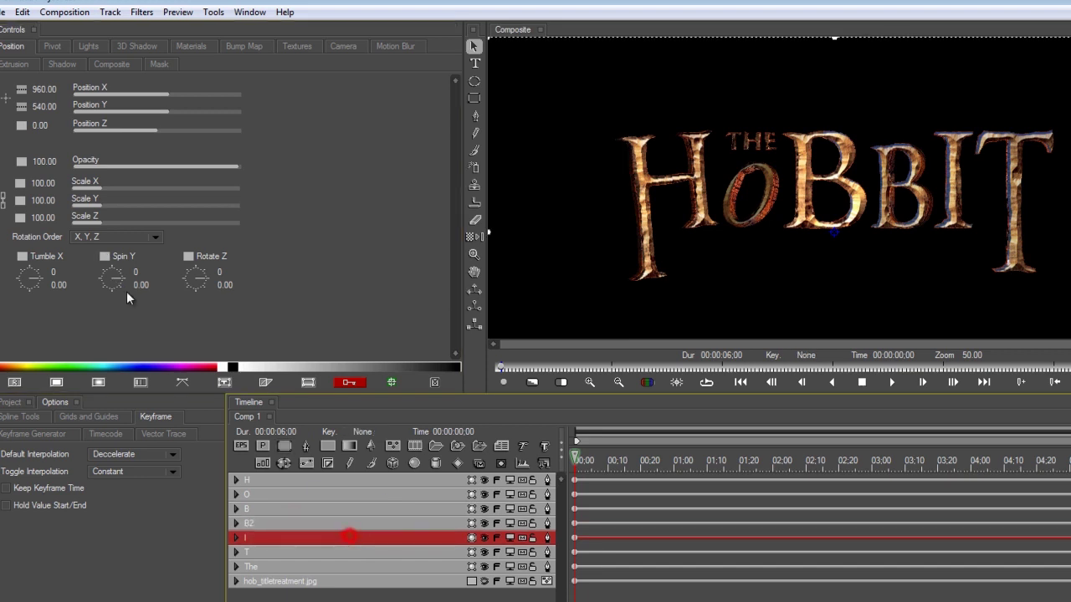
left_click_drag(117, 277, 119, 285)
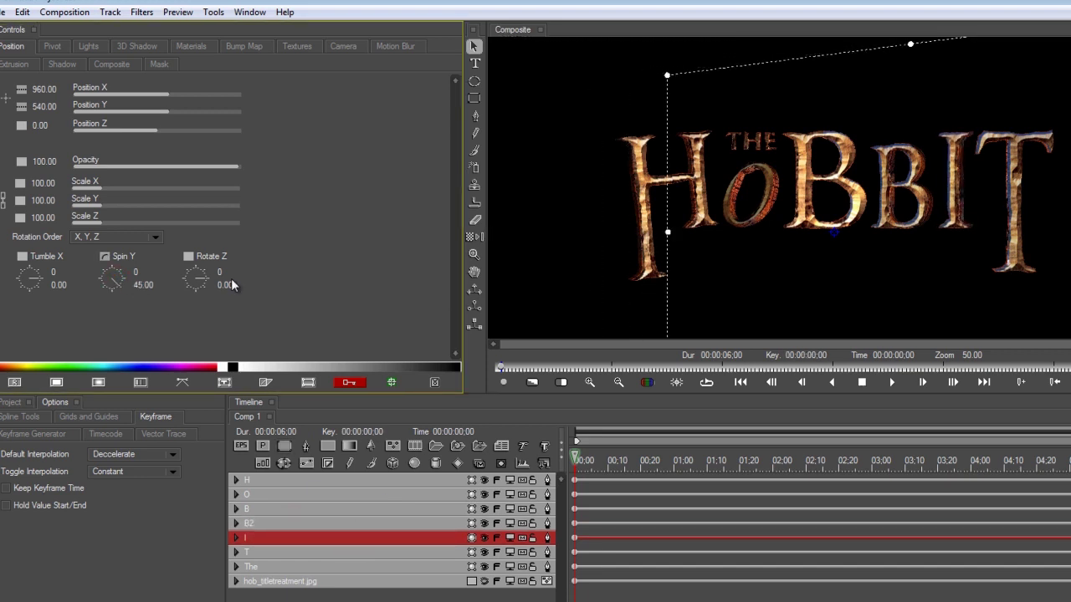
left_click_drag(201, 282, 204, 284)
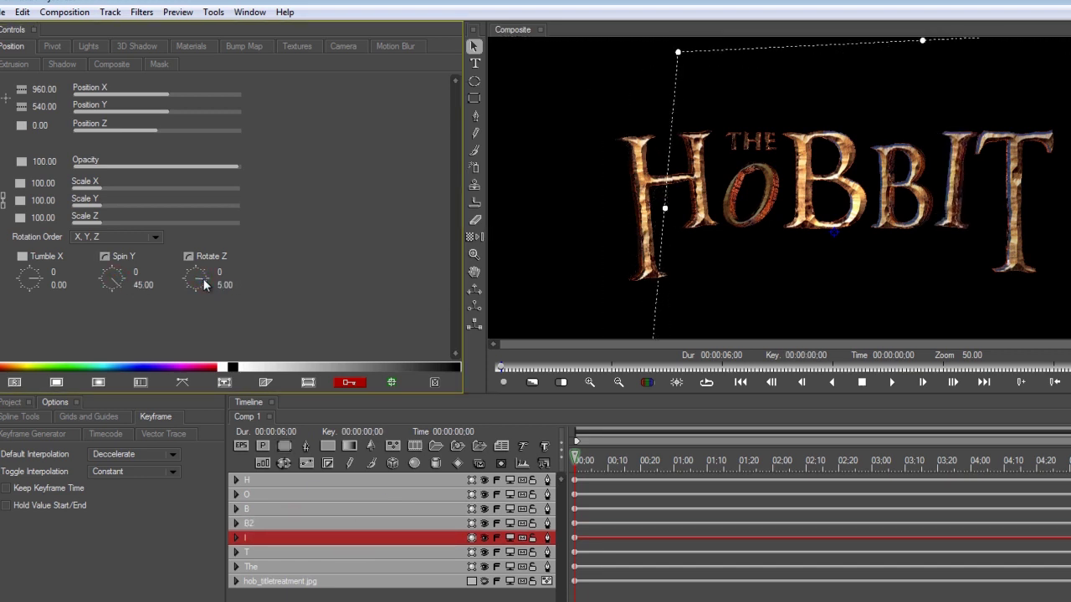
Set the T track's starting rotation to Spin Y 47, Tumble X -12 and Rotate Z -14, and preview the letters' motion.
left_click(302, 552)
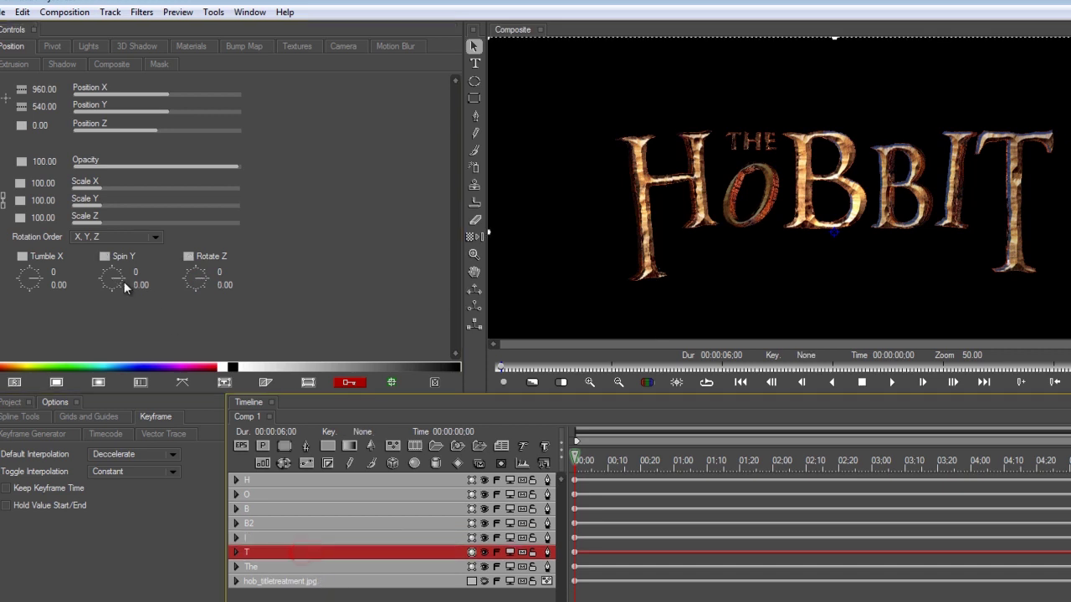
left_click_drag(119, 282, 117, 285)
left_click_drag(41, 280, 36, 277)
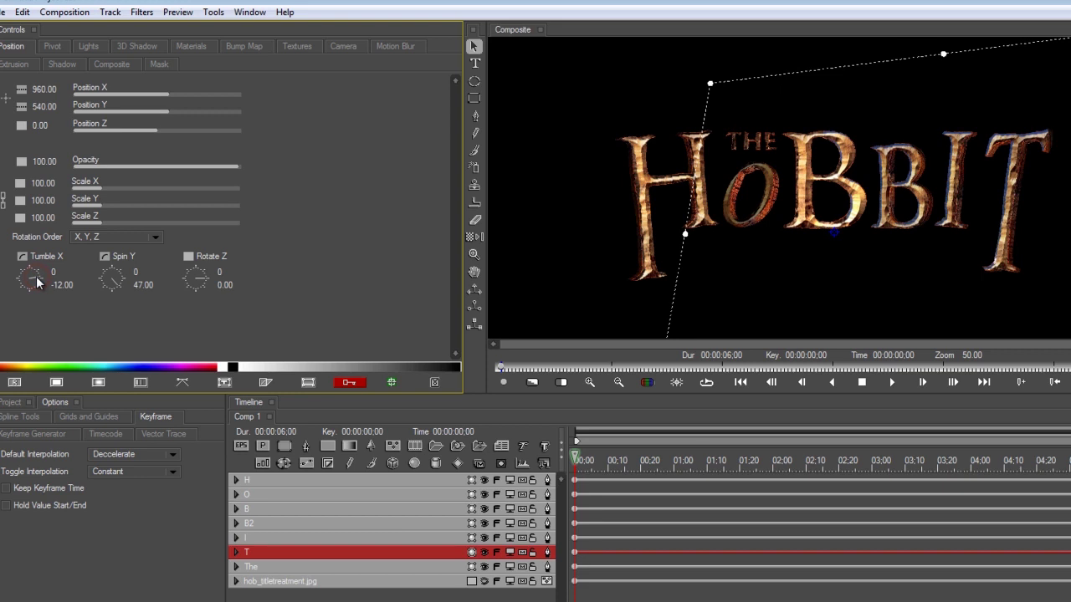
left_click_drag(205, 280, 205, 283)
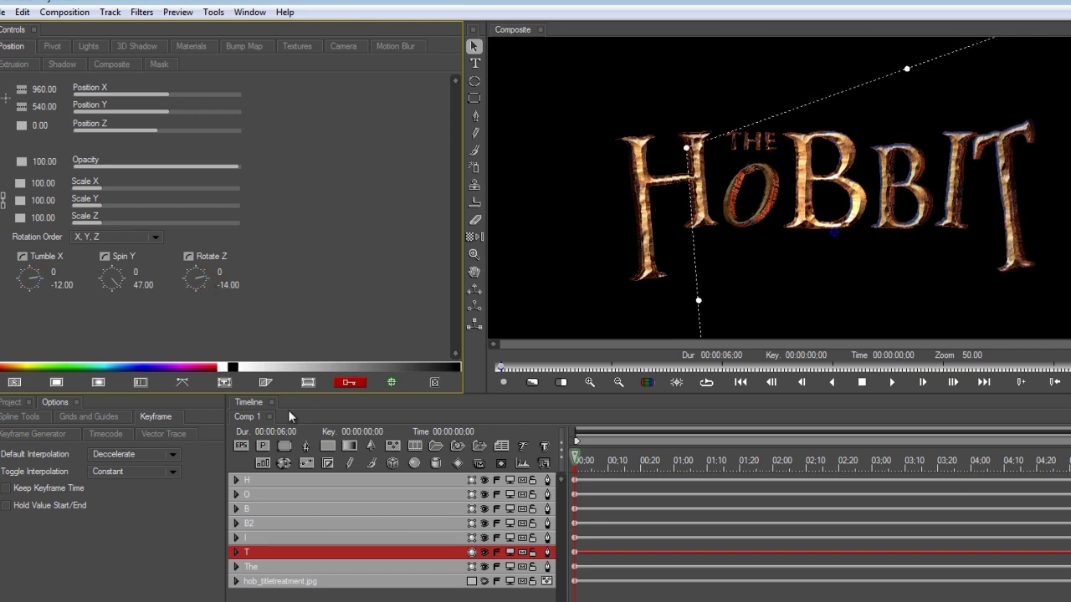
mouse_move(573, 459)
left_mouse_down()
mouse_move(1020, 459)
mouse_move(575, 459)
left_mouse_up()
left_click_drag(689, 429, 1020, 440)
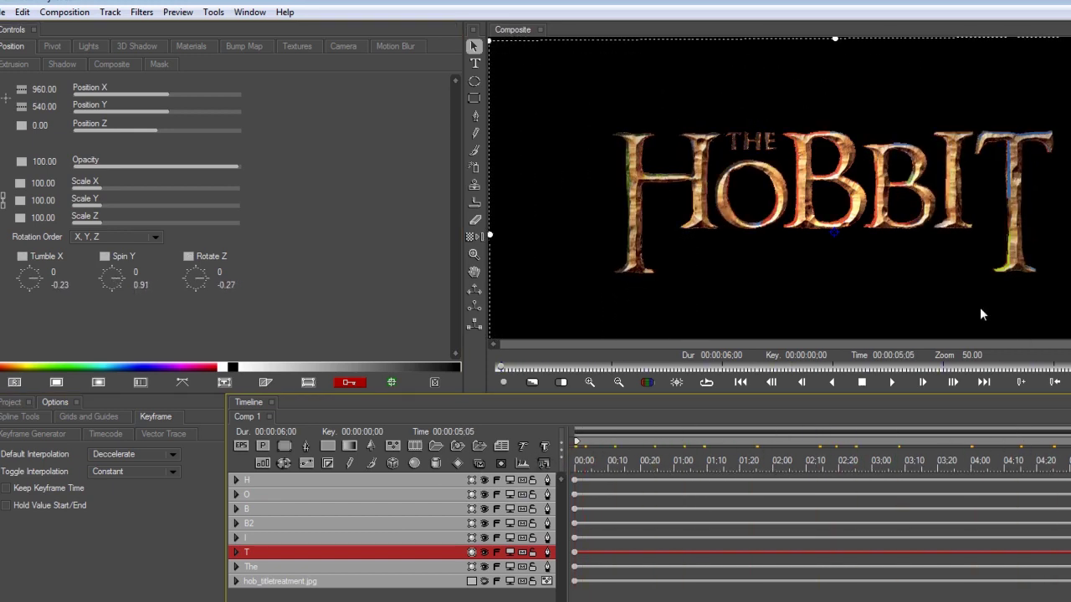
left_click(577, 459)
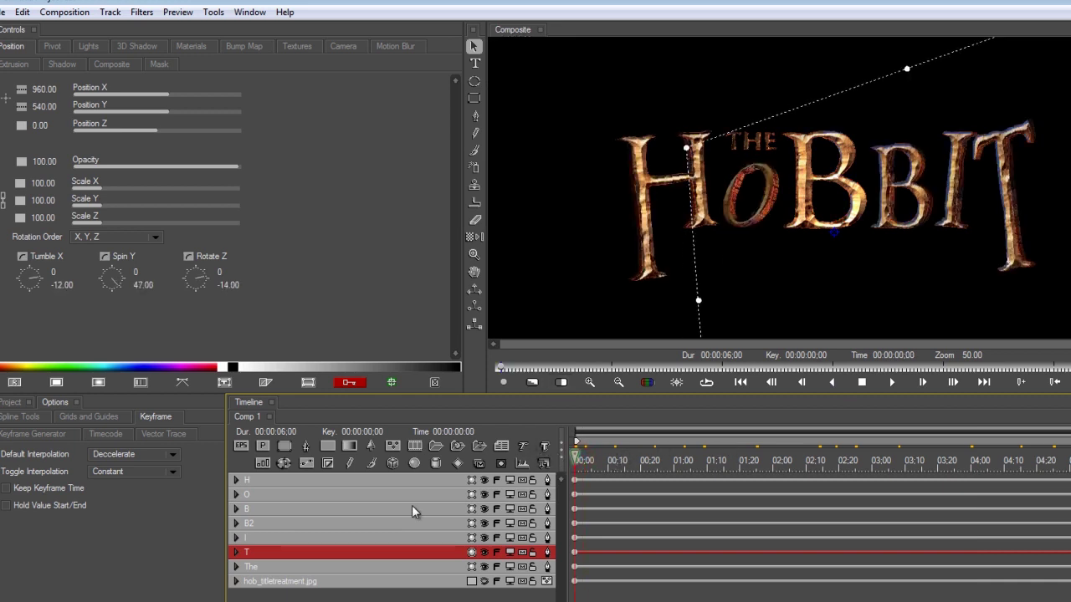
Set Position Z to -2000 on all tracks from H to The at time 0, and preview the fly-in.
left_click(262, 567)
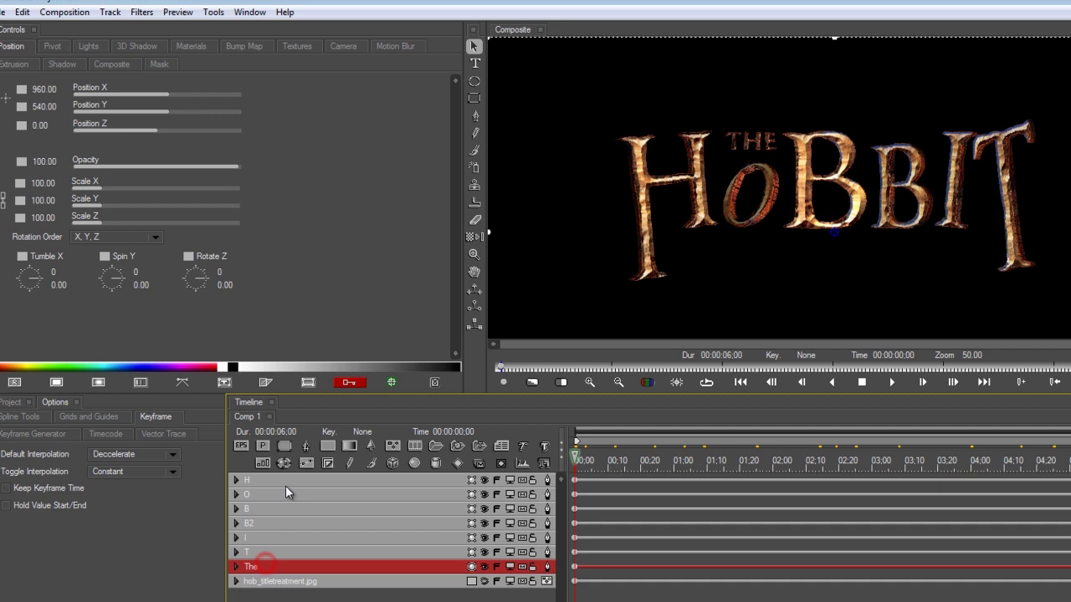
left_click(291, 480, "shift")
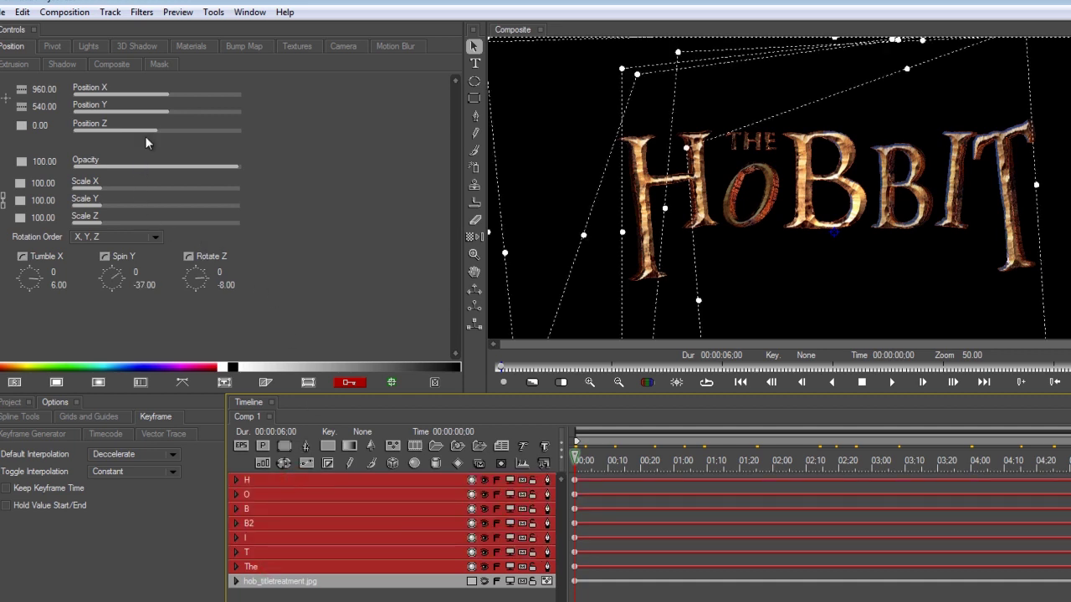
left_click_drag(154, 129, 142, 128)
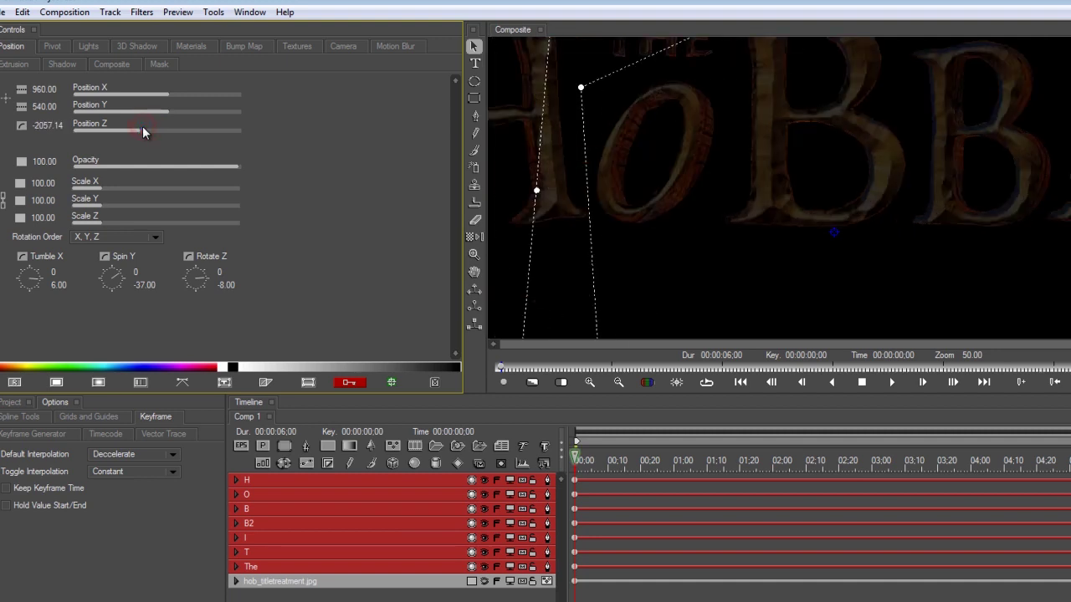
left_click(39, 125)
type("-2000")
key("Return")
left_click_drag(577, 460, 979, 460)
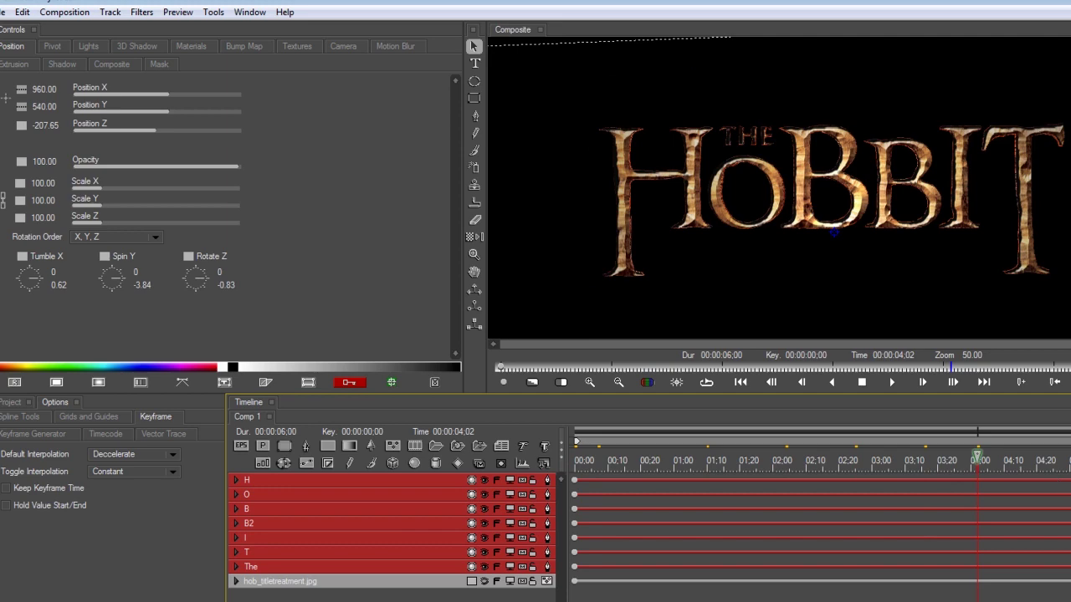
left_click_drag(965, 502, 464, 595)
left_click_drag(617, 478, 1070, 465)
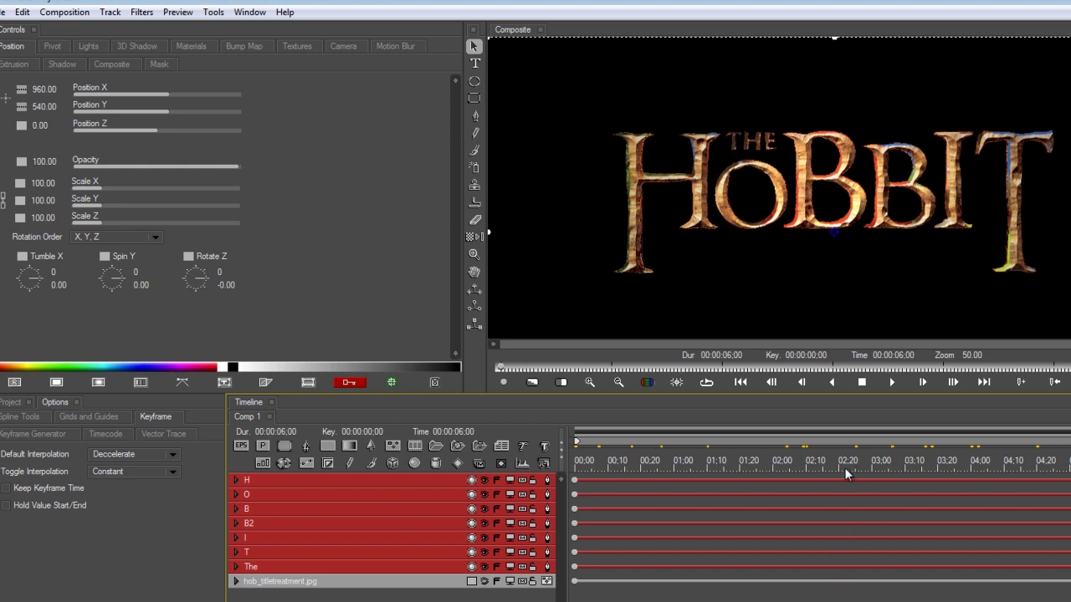
At 00:00:03;00, set the letter tracks' Position Z to 0 with Hold interpolation, and preview the animation.
left_click(872, 463)
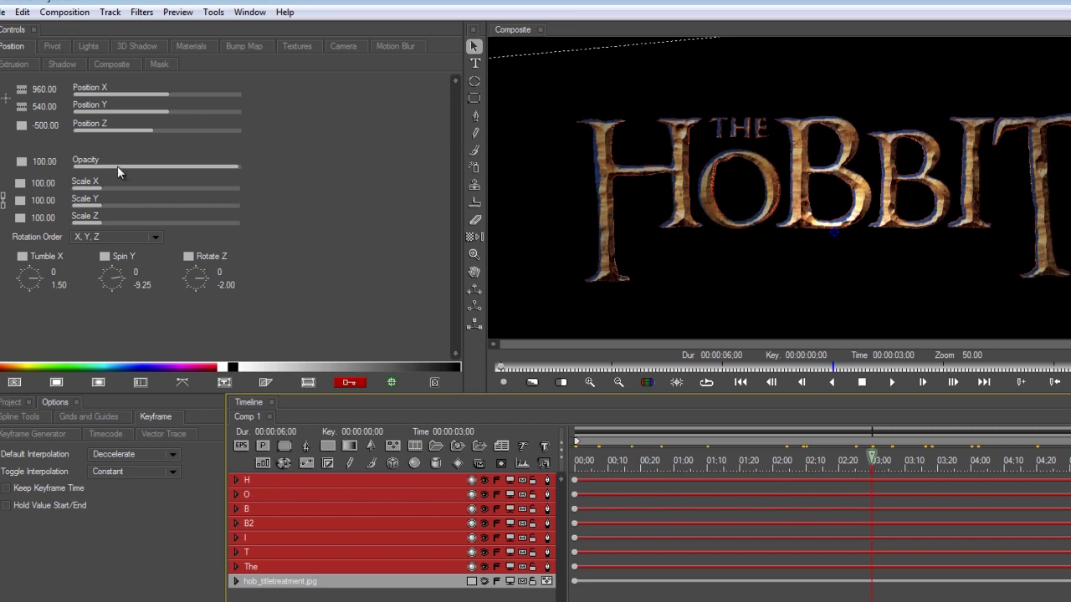
left_click(45, 125)
type("0")
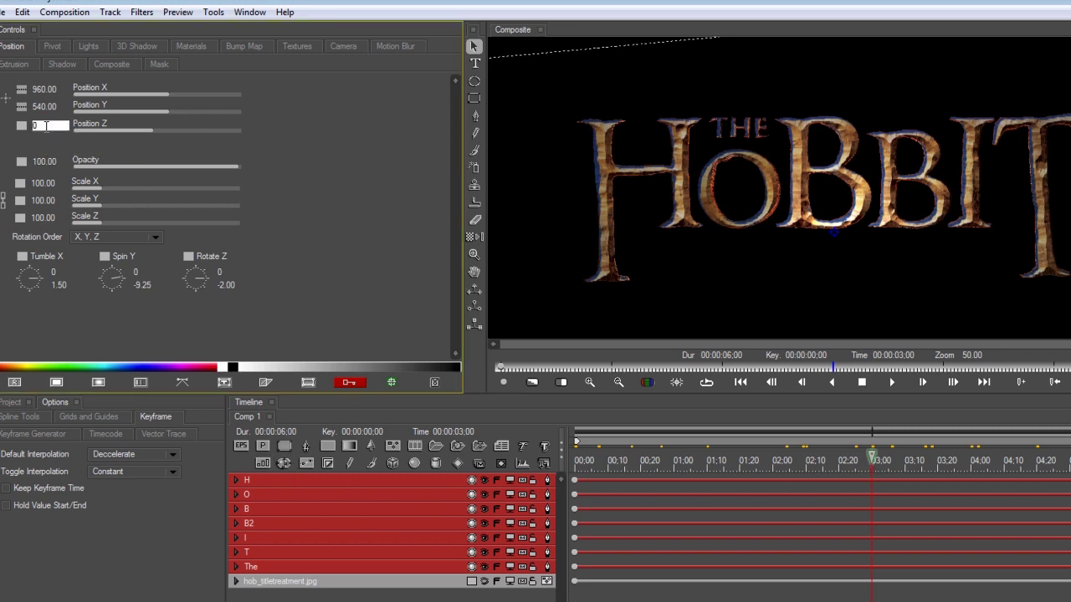
key("Return")
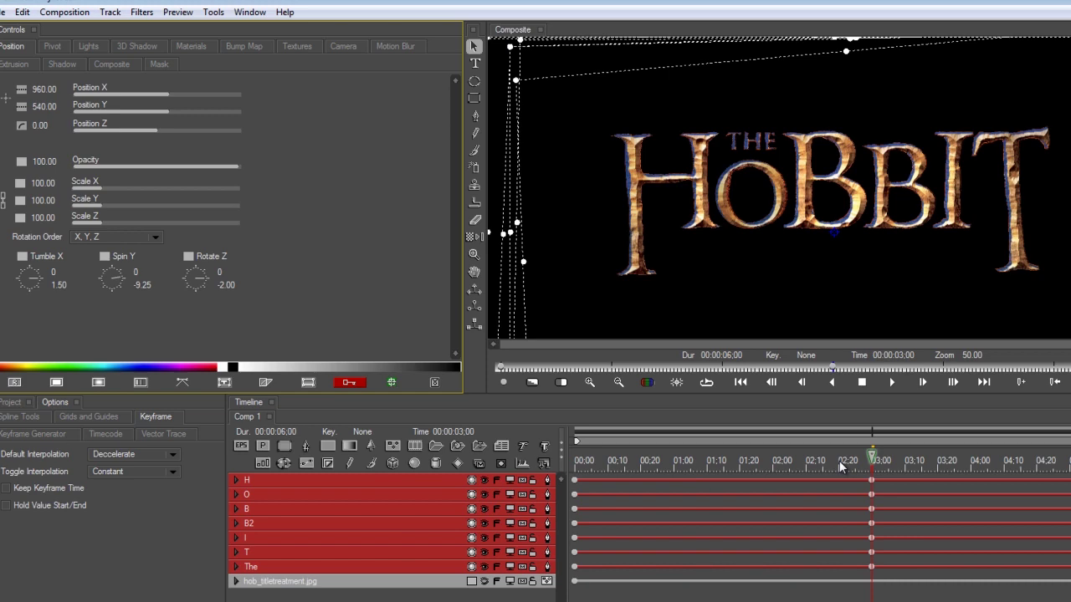
left_click(22, 126)
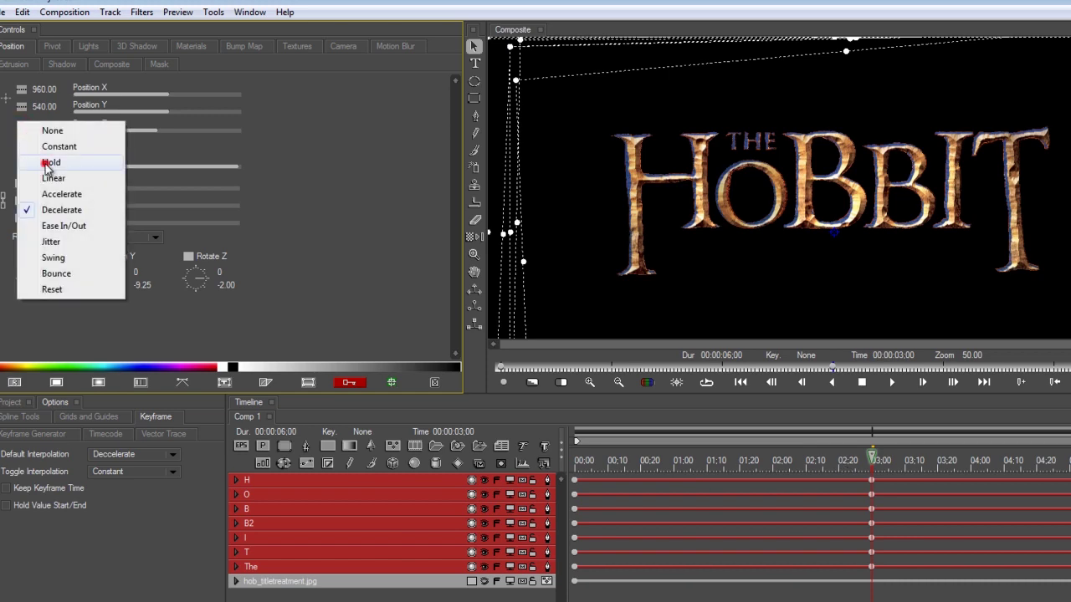
left_click(45, 166)
left_click_drag(883, 465, 686, 473)
left_click_drag(772, 479, 532, 538)
key("space")
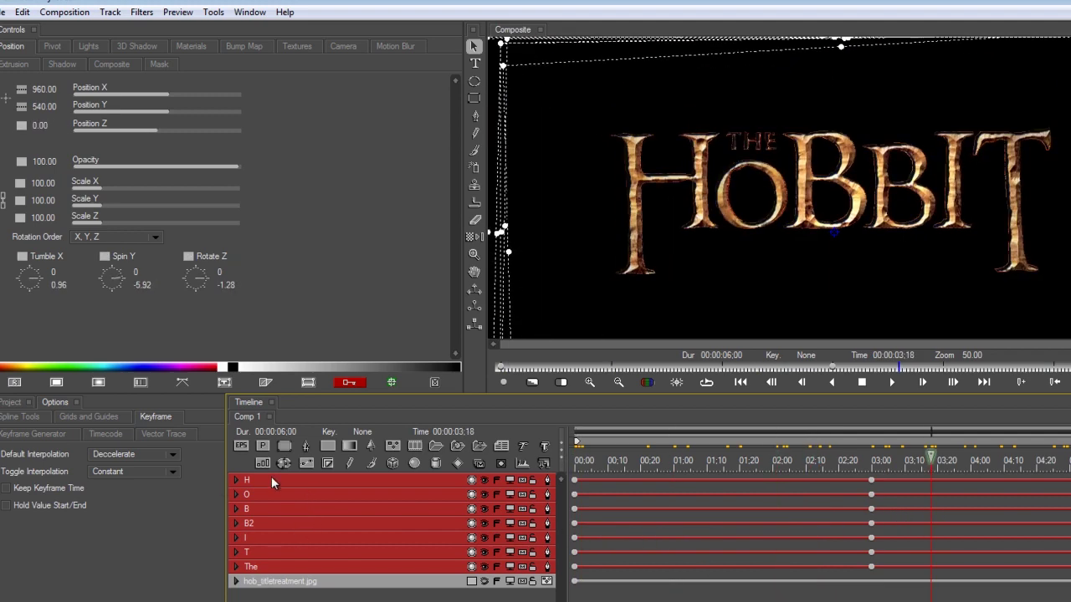
Group the letter tracks in a 3D container, and test a Spin Y of -28 on it before undoing the rotation.
left_click(457, 448)
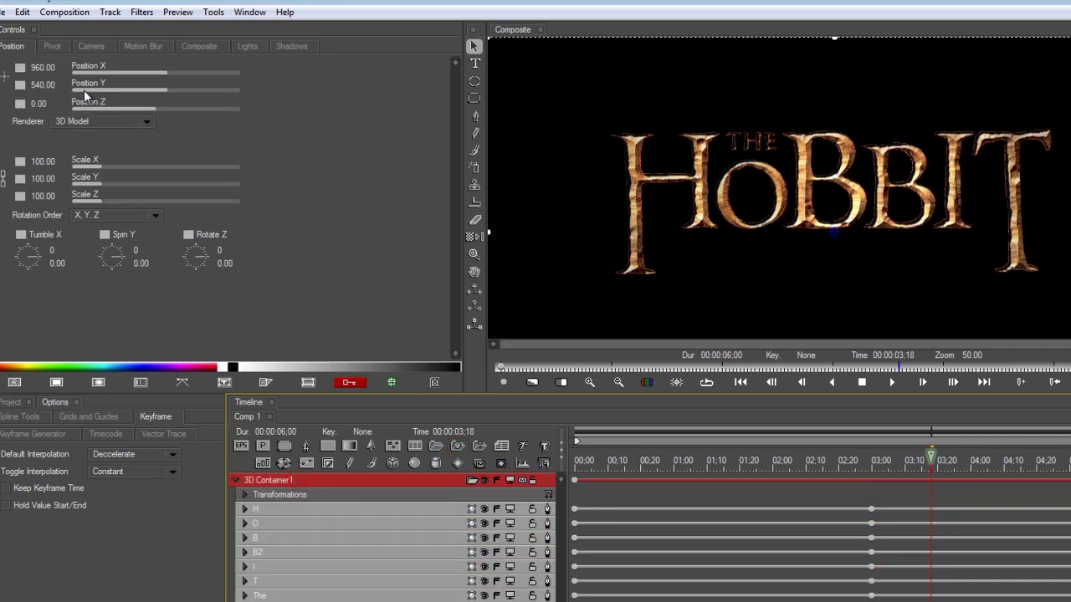
left_click_drag(118, 253, 126, 247)
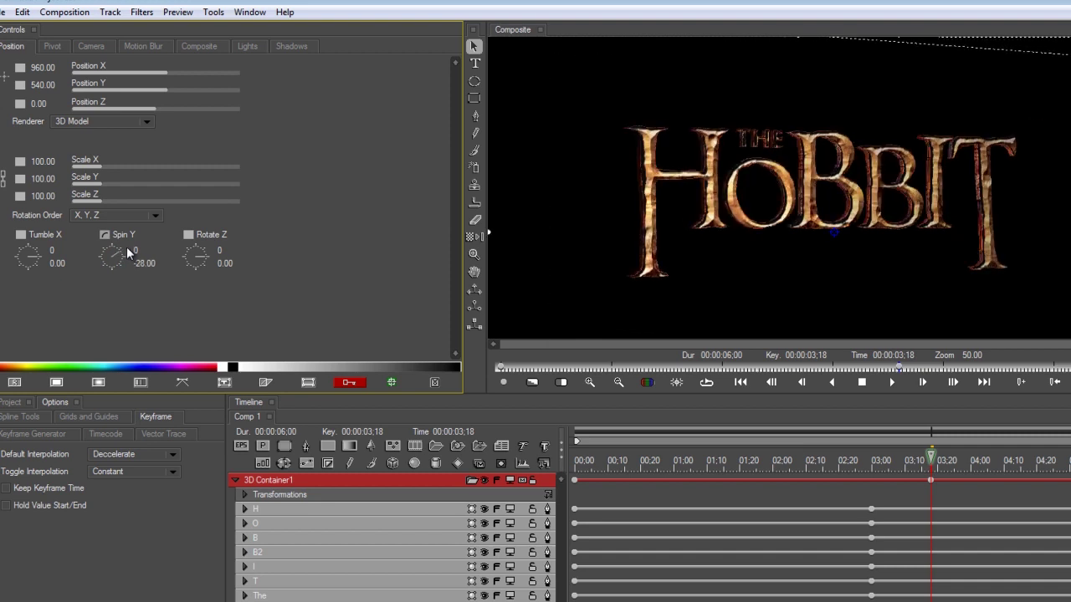
key("ctrl+z")
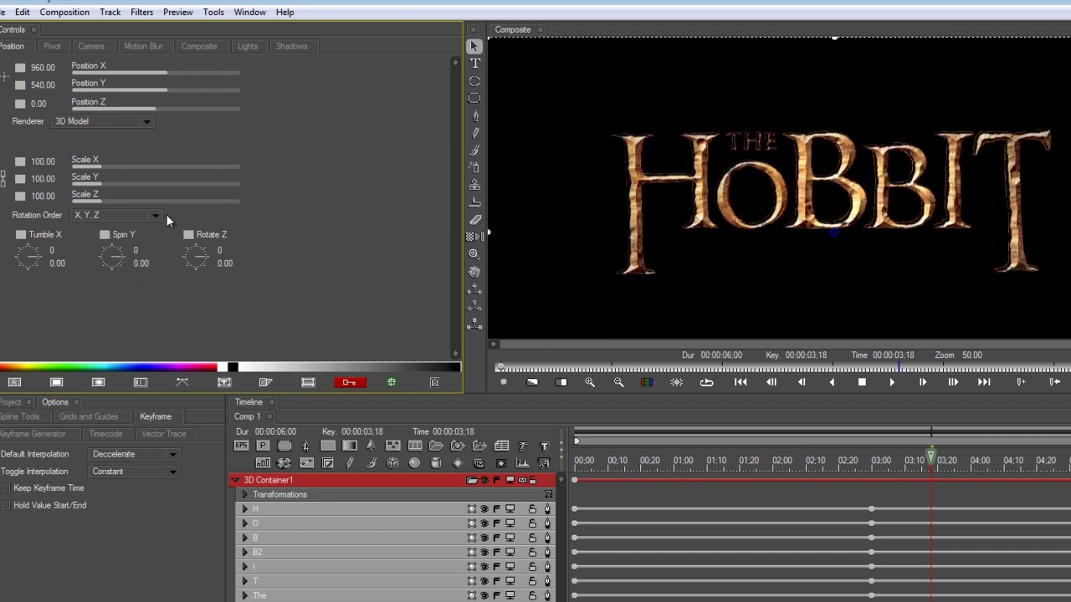
Give the 3D container a negative Position Z at the start of the timeline, and preview the combined move.
left_click_drag(591, 473, 577, 464)
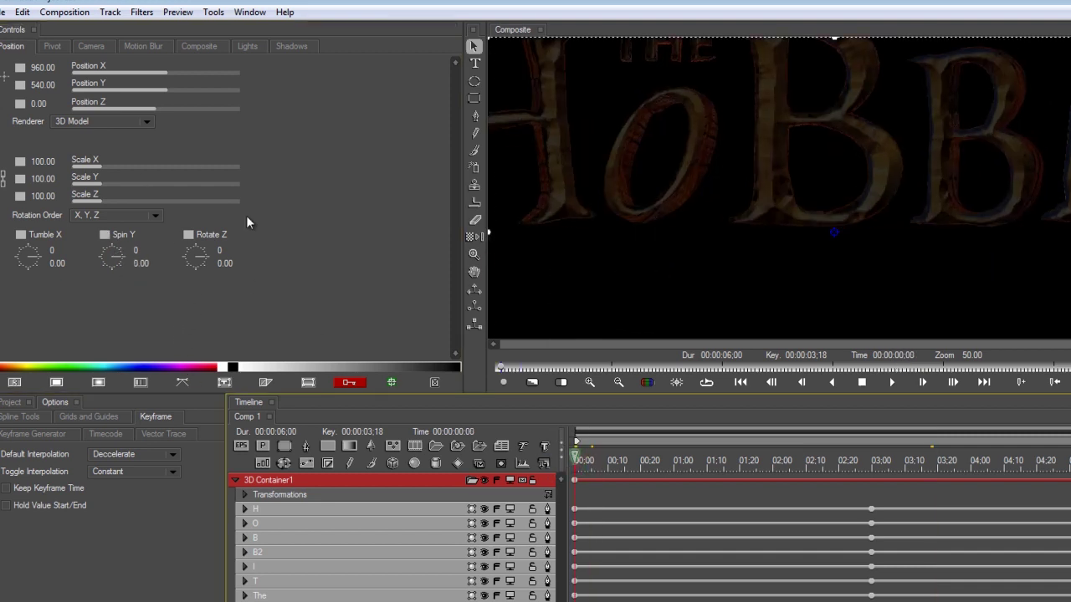
mouse_move(152, 110)
left_mouse_down()
mouse_move(137, 112)
mouse_move(145, 116)
left_mouse_up()
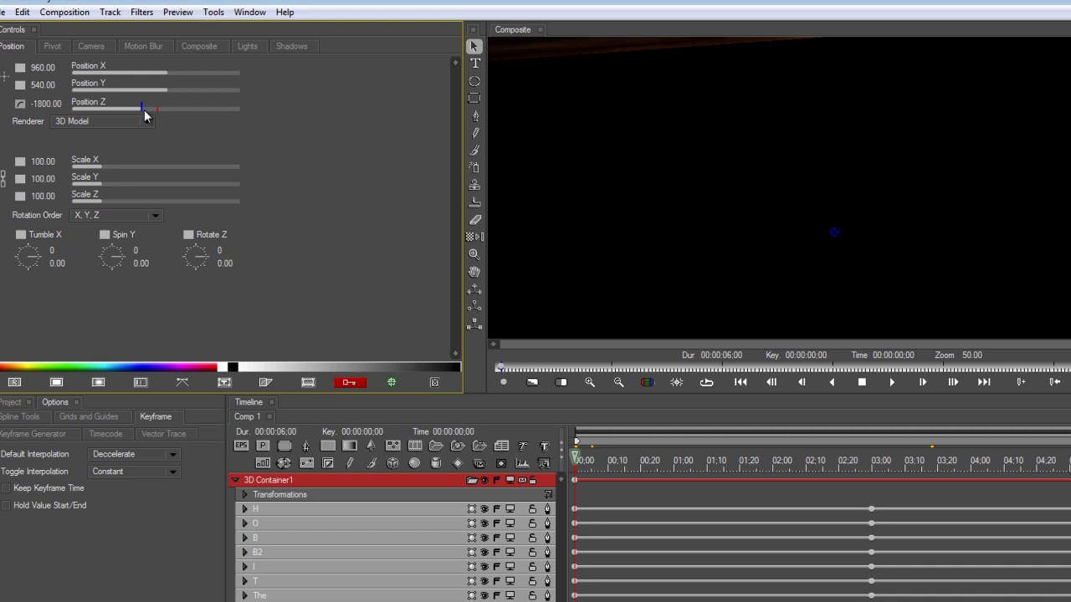
left_click_drag(608, 485, 911, 476)
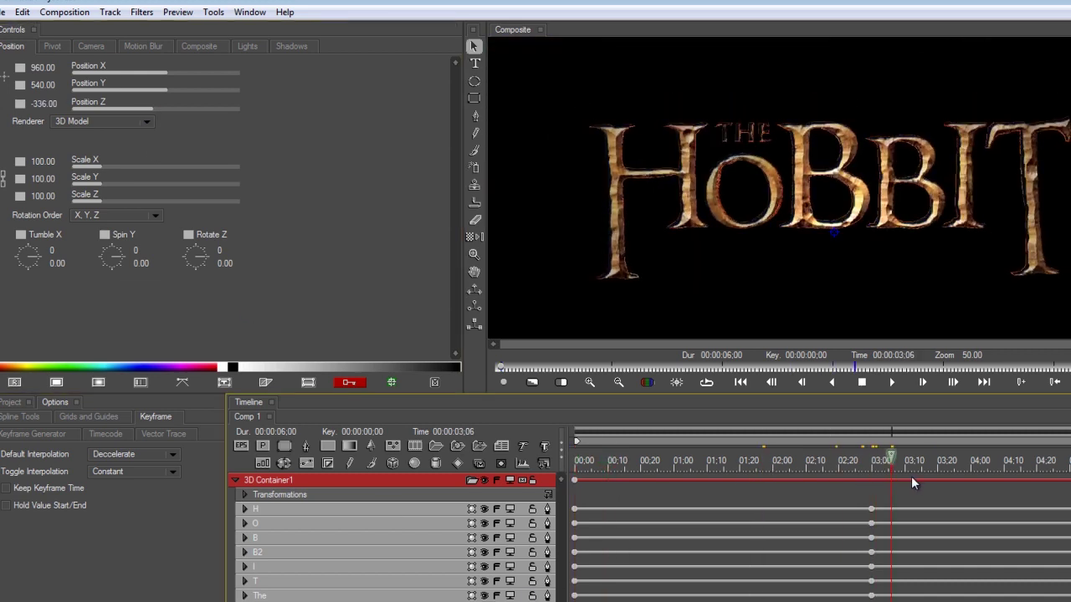
left_click_drag(1022, 475, 832, 502)
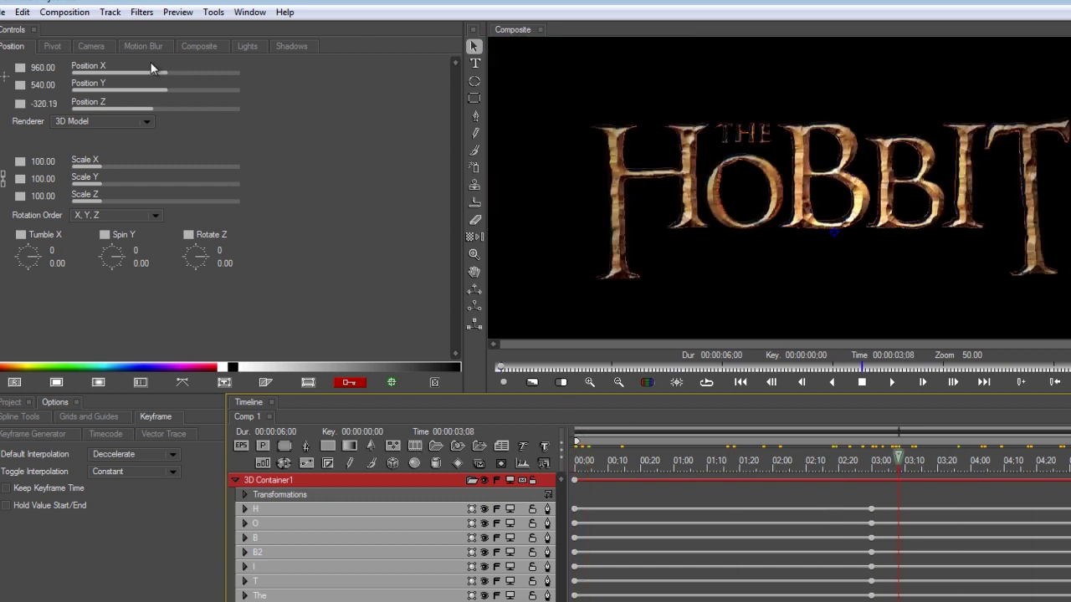
Set the container's camera model to Orbit and, with keyframe animation turned off, set the camera's Tumble to -4.
left_click(100, 47)
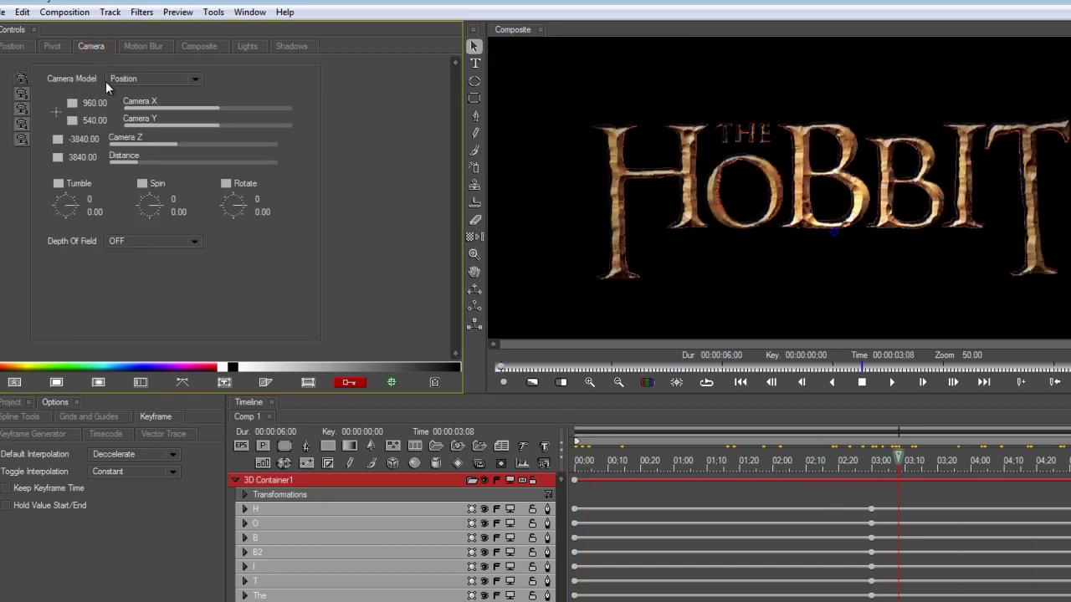
left_click(129, 78)
left_click(139, 95)
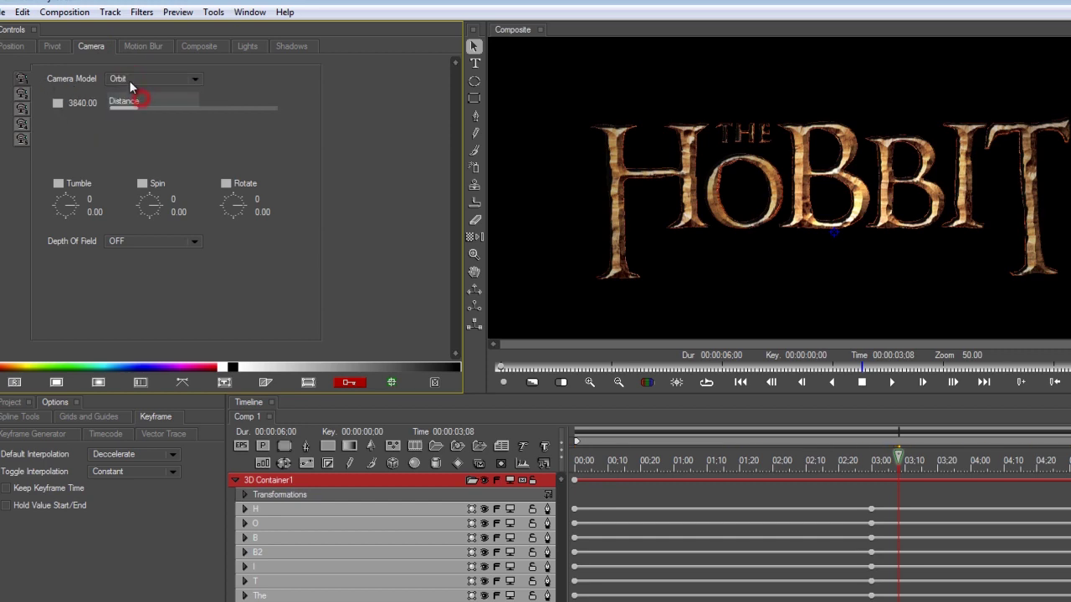
left_click(349, 382)
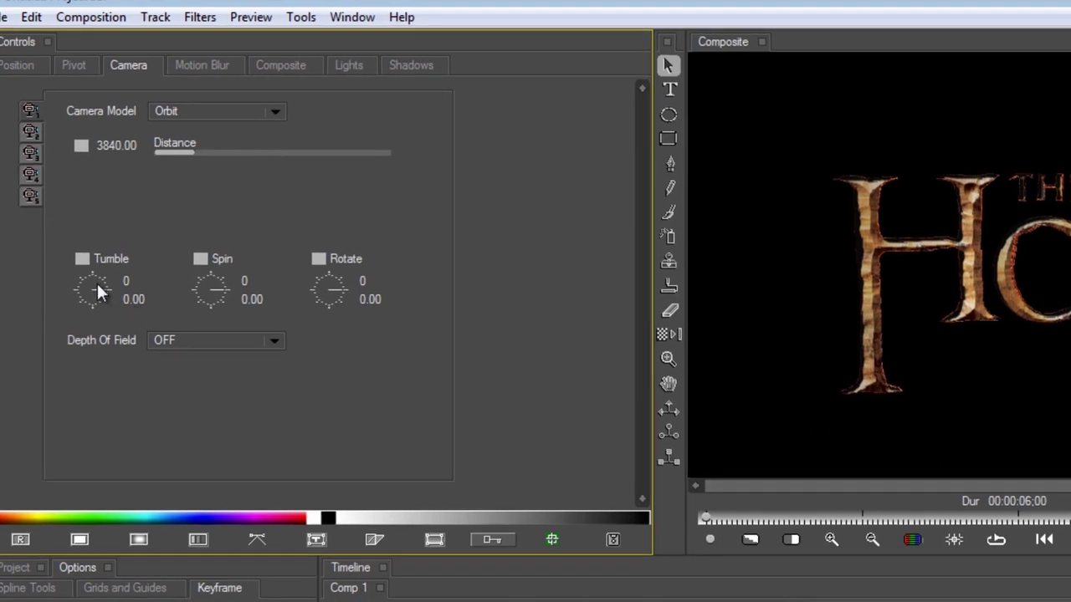
left_click_drag(102, 289, 113, 290)
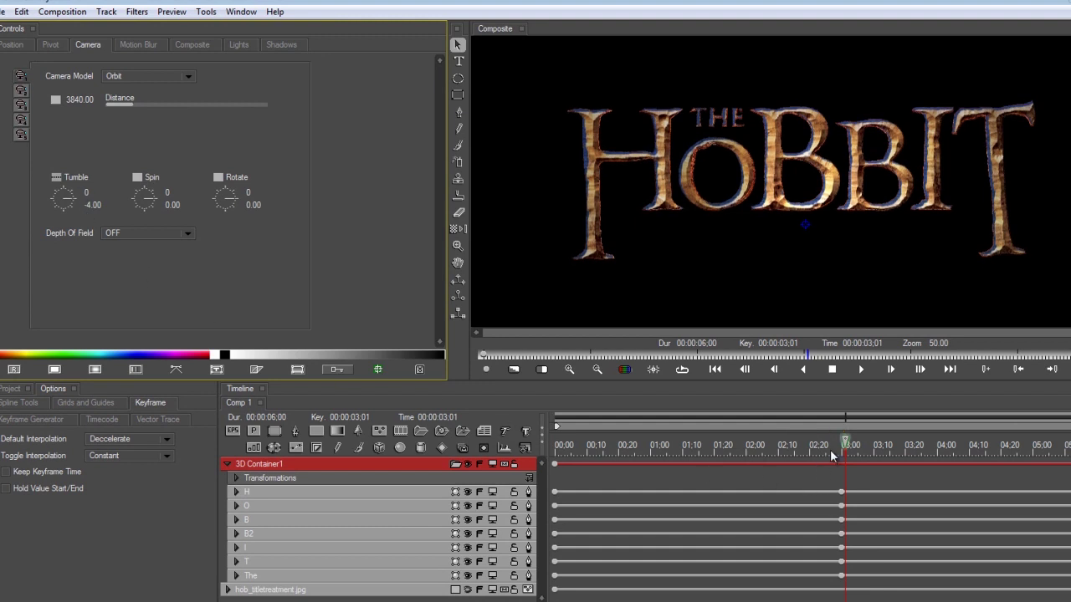
Scrub through the timeline to preview the title animation with the tumbled camera, stopping at 00:00:03;01.
left_click_drag(843, 442, 746, 445)
left_click_drag(635, 446, 701, 452)
left_click_drag(771, 478, 1069, 502)
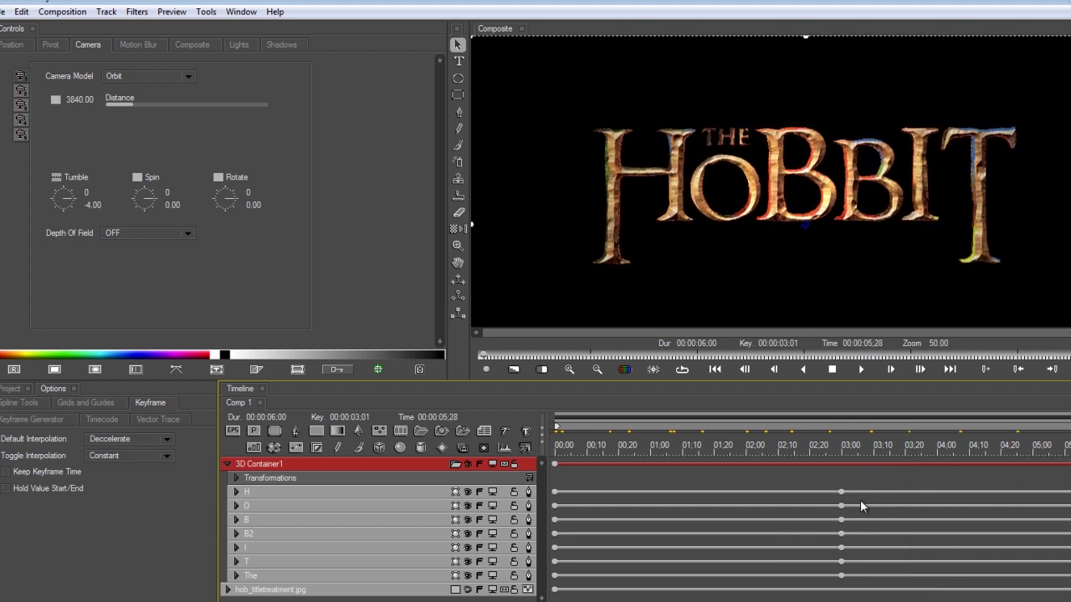
left_click_drag(865, 498, 708, 487)
left_click_drag(827, 484, 844, 483)
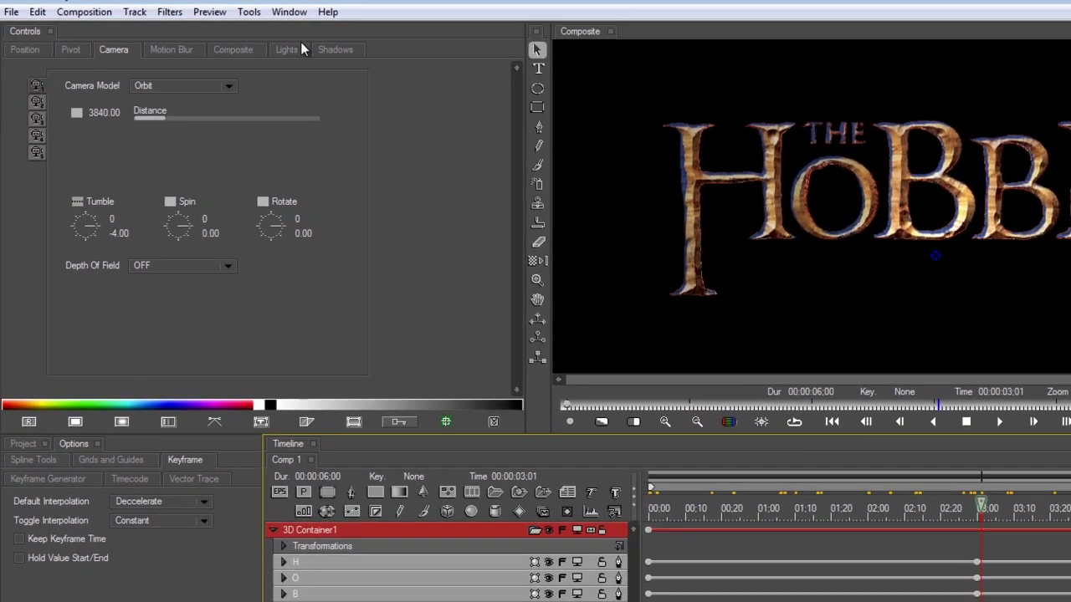
Change the container's first light to a Spot with Light Y 270 and Intensity 130.36.
left_click(238, 44)
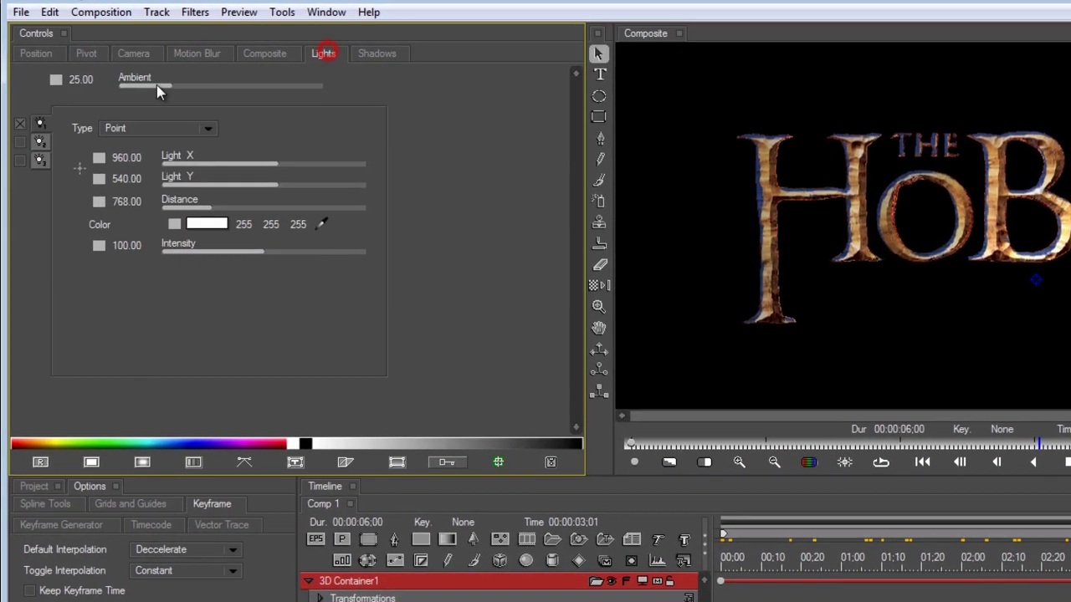
left_click(129, 130)
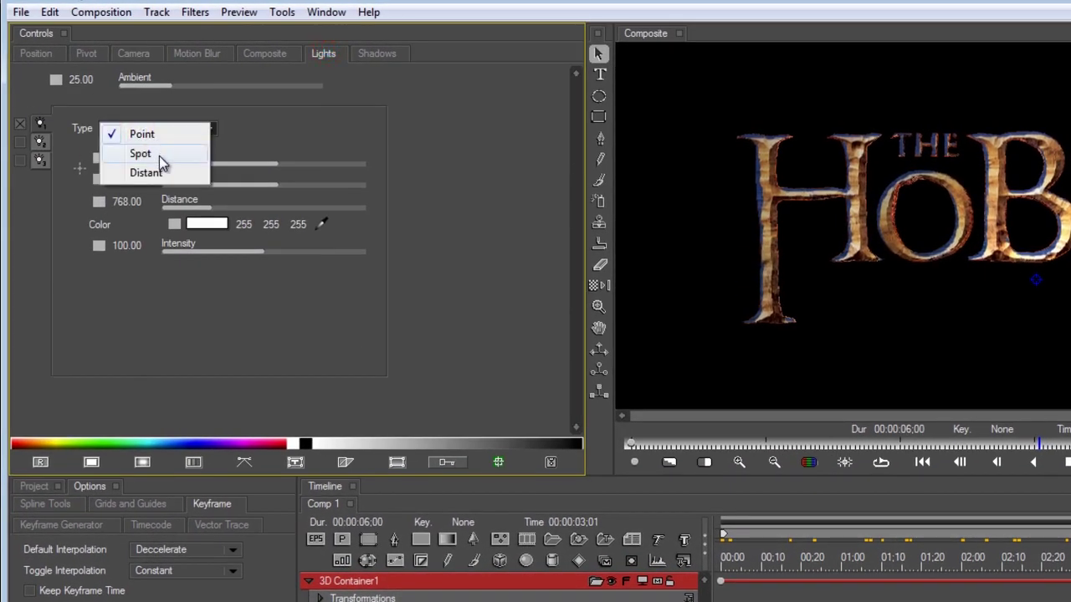
left_click(140, 154)
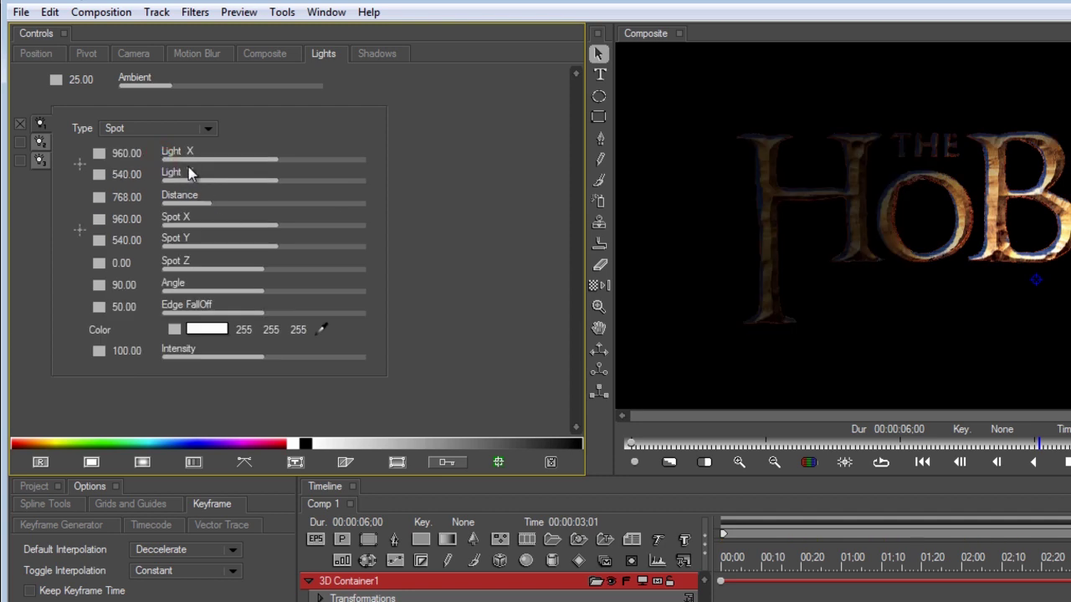
left_click_drag(271, 189, 267, 184)
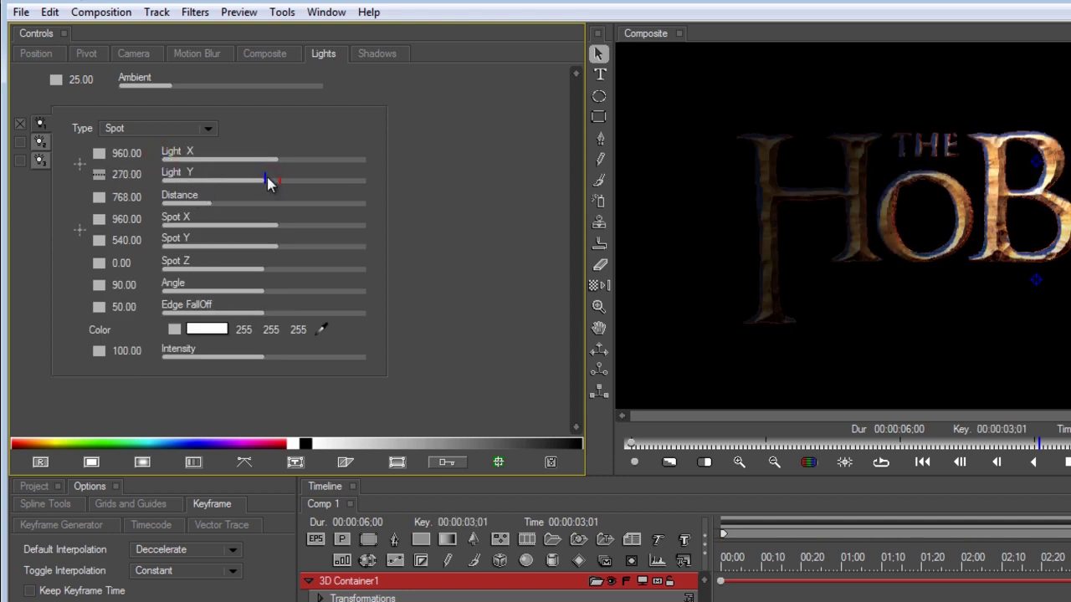
mouse_move(283, 356)
left_mouse_down()
mouse_move(325, 356)
mouse_move(297, 356)
left_mouse_up()
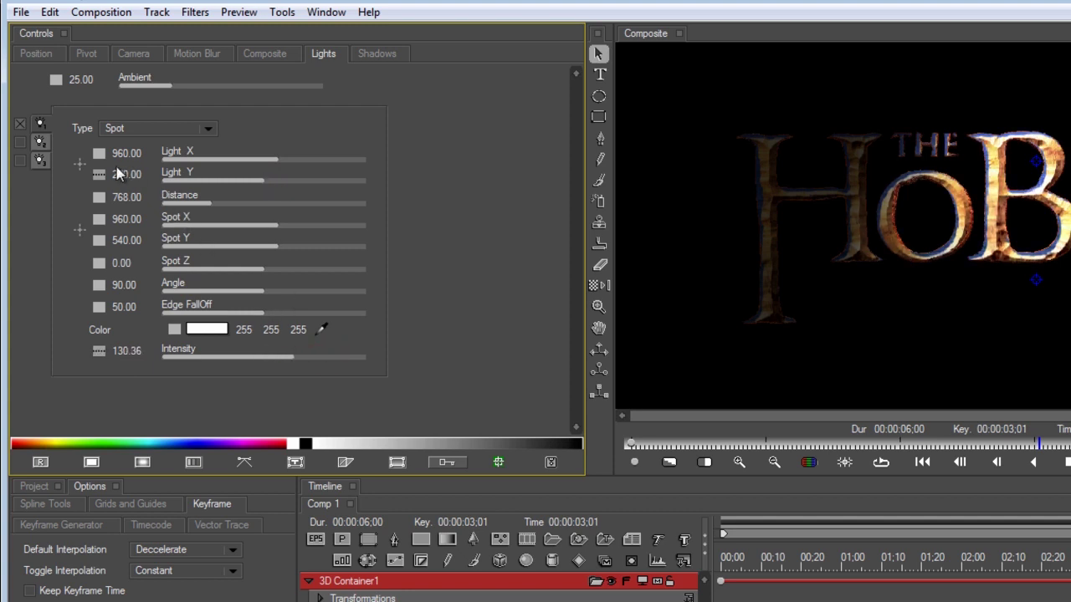
Enable the third light as a Point light with Distance 342.86, an orange color of RGB 241, 176, 105, and a reduced Intensity.
left_click(39, 161)
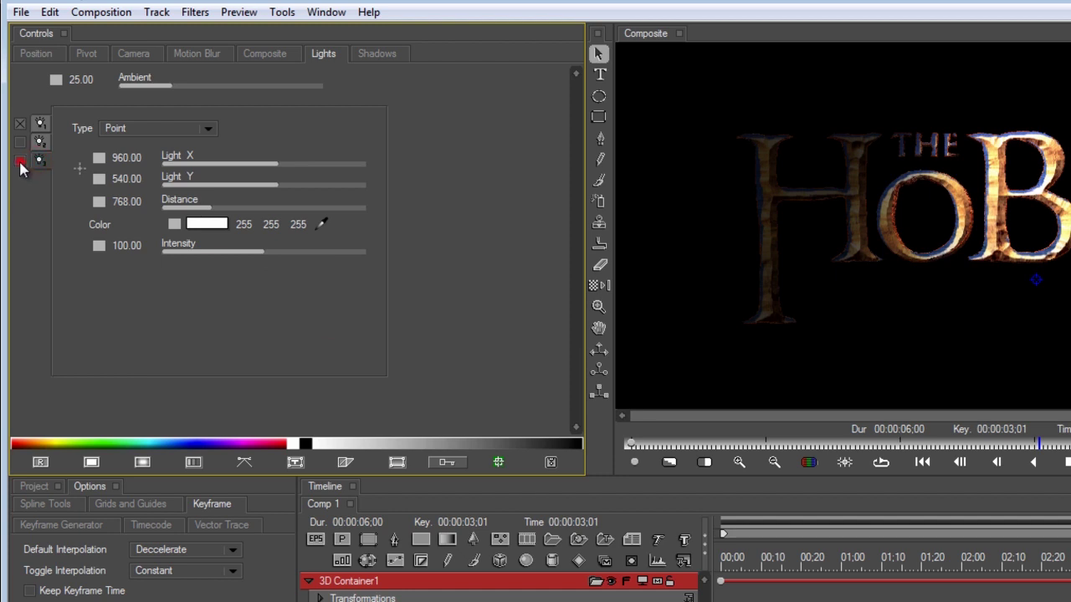
left_click(20, 162)
left_click_drag(237, 205, 208, 208)
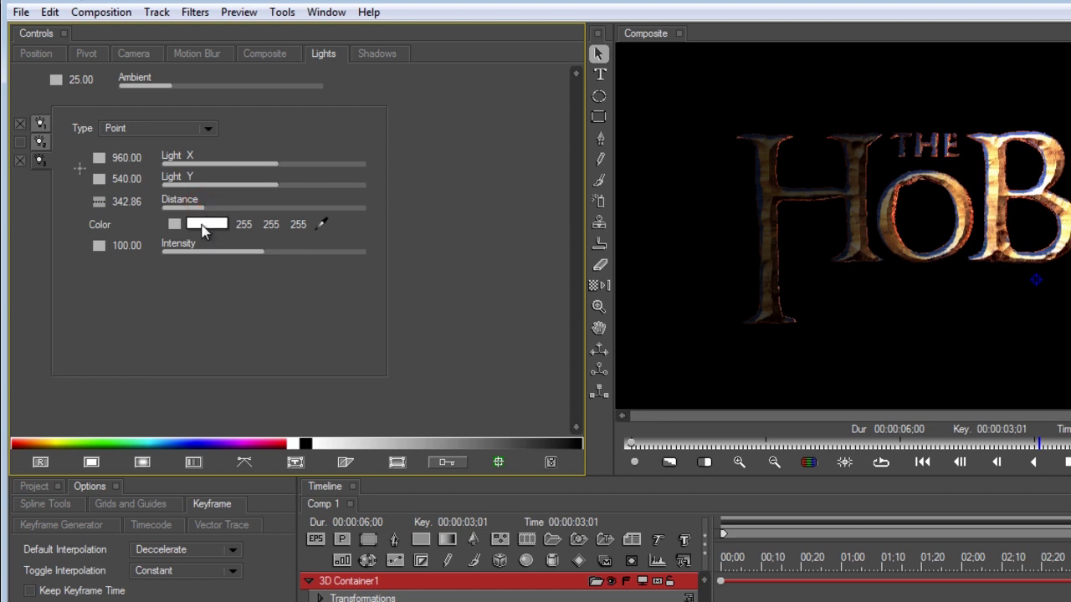
left_click(209, 224)
left_click(219, 75)
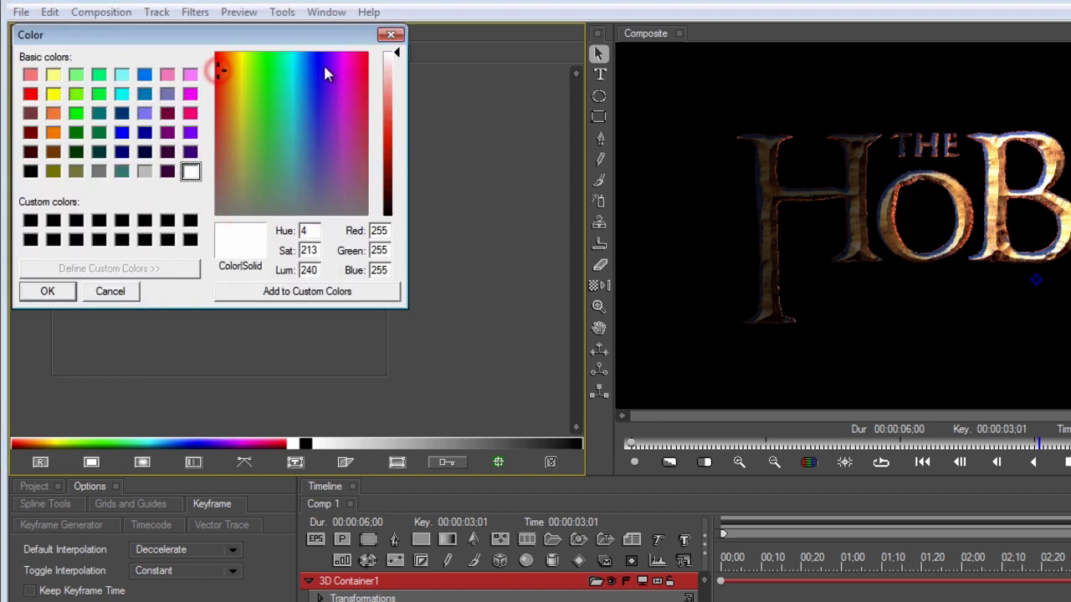
left_click(391, 105)
left_click(229, 79)
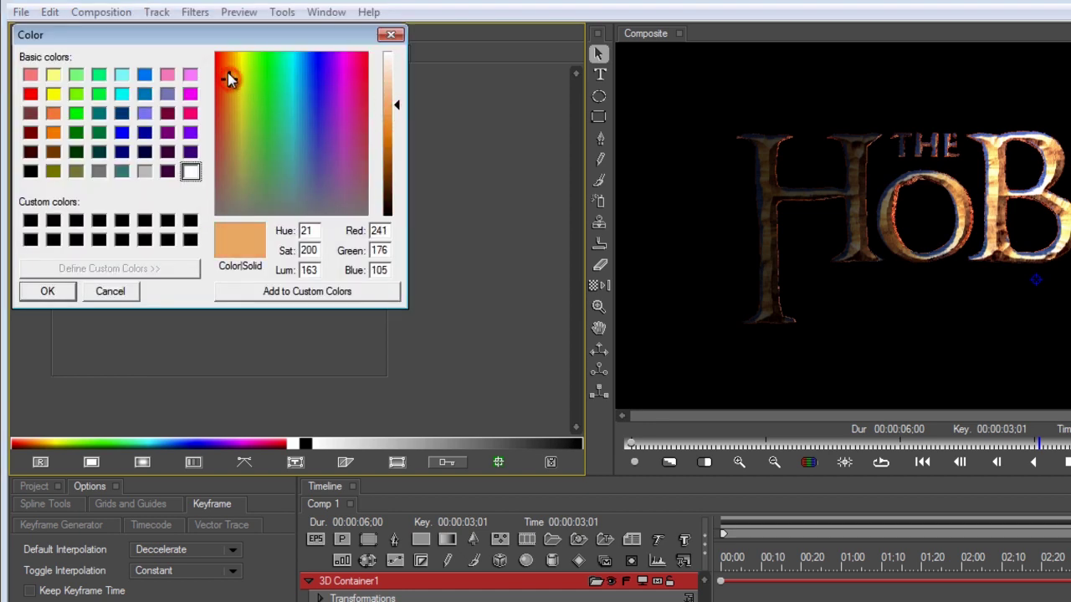
left_click(37, 292)
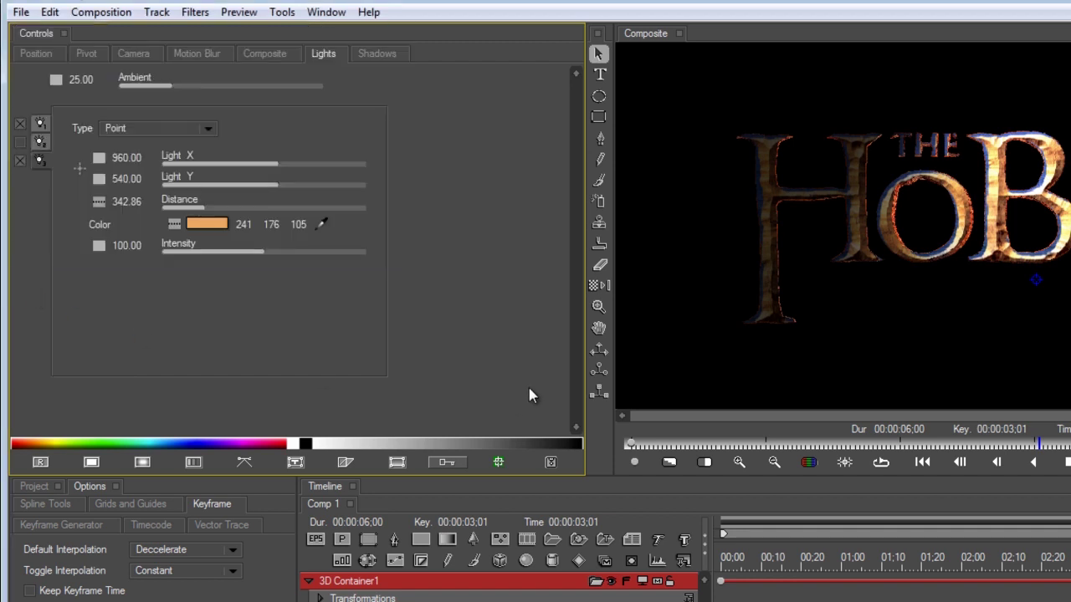
left_click_drag(234, 245, 214, 257)
Enable the second light and set its Intensity to 17.86.
left_click(41, 142)
left_click(21, 144)
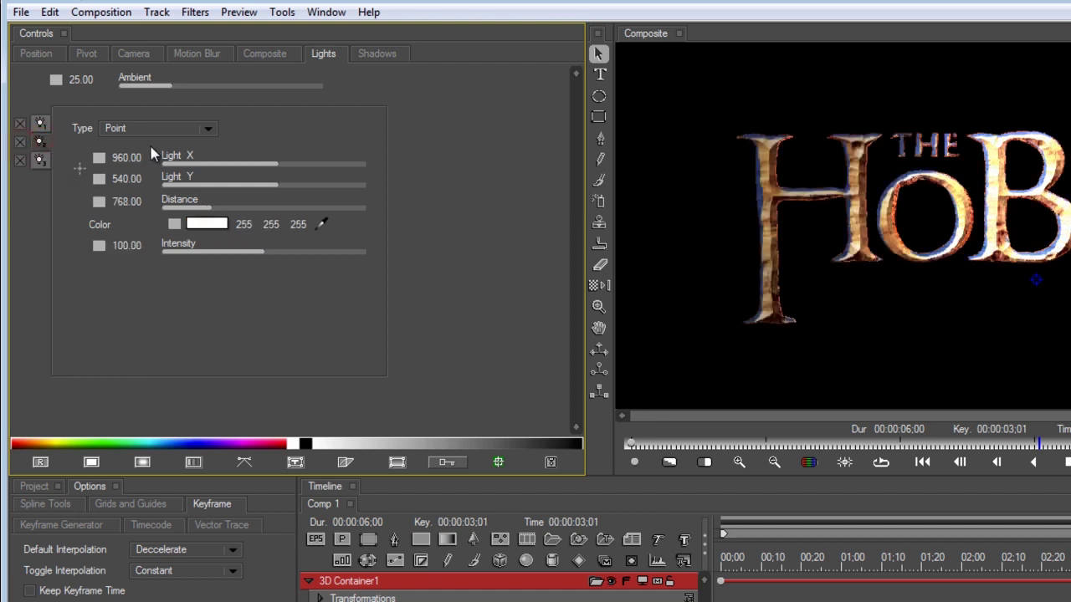
left_click_drag(212, 251, 183, 250)
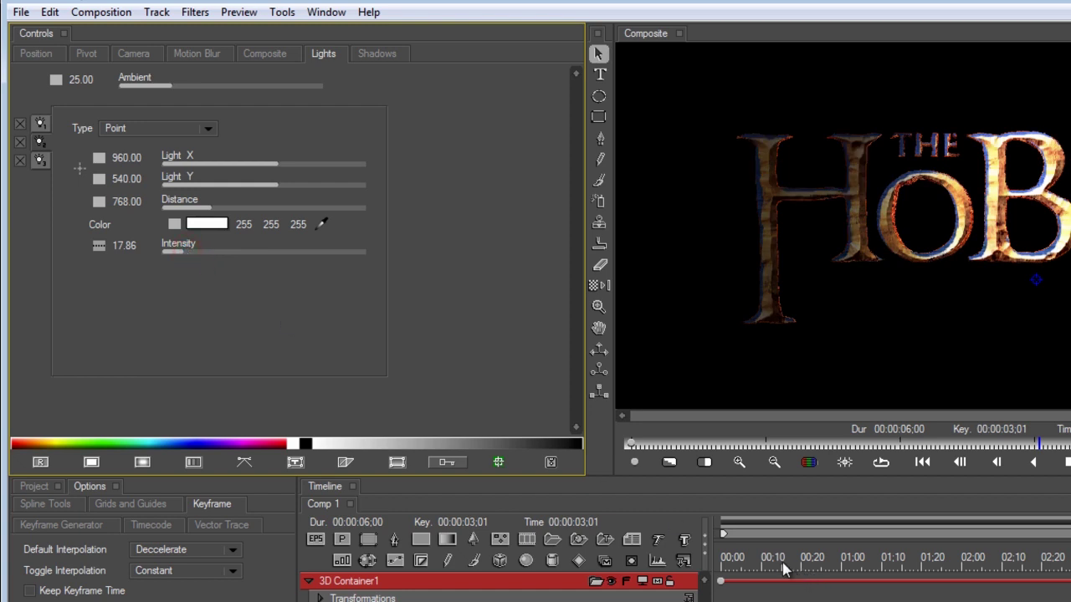
Scrub the timeline to 00:00:01;08 and set the container's Ambient light to 0.
left_click(741, 557)
left_click(770, 558)
left_click_drag(776, 559, 874, 557)
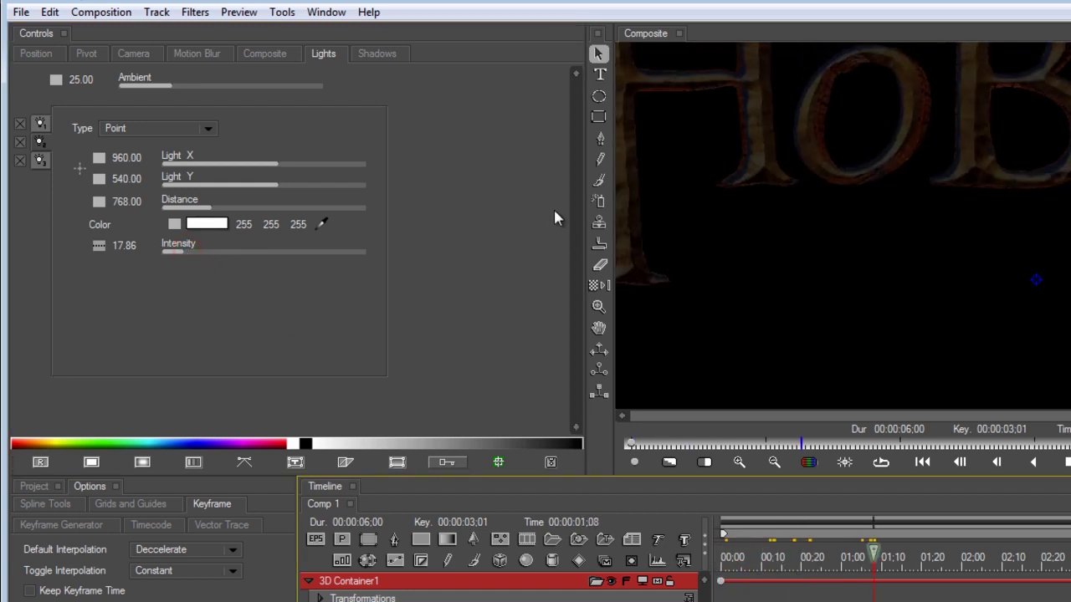
left_click_drag(124, 82, 94, 92)
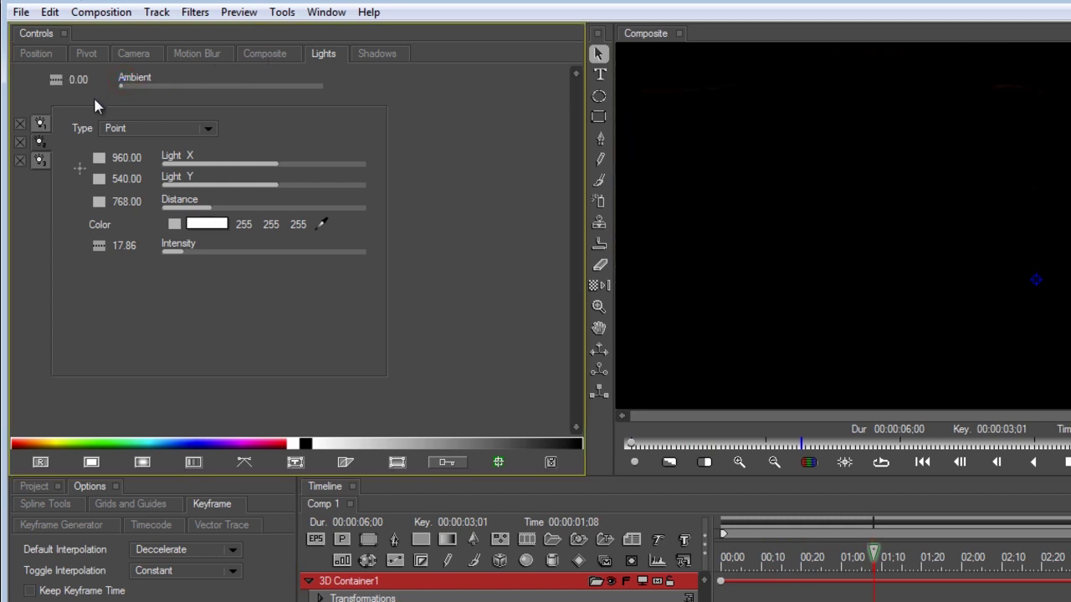
Set the second light's Distance to 2657.14 and its Intensity to 35.71.
left_click(216, 252)
left_click(229, 249)
left_click_drag(209, 207, 248, 211)
left_click_drag(221, 258, 202, 241)
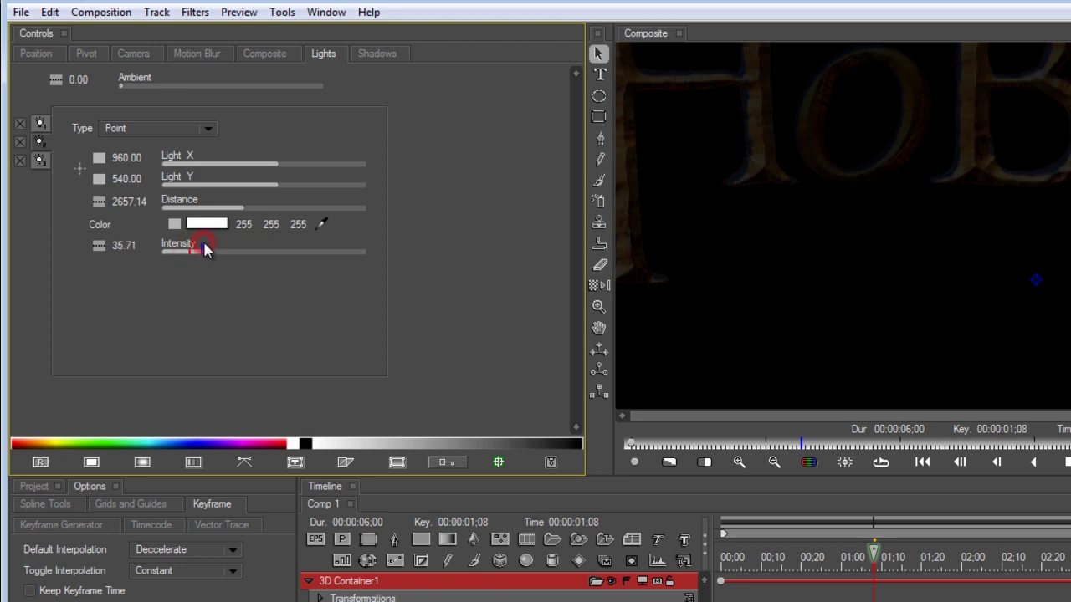
Set the second light's color to a yellow of RGB 252, 245, 120, and preview the relit title animation.
left_click(221, 233)
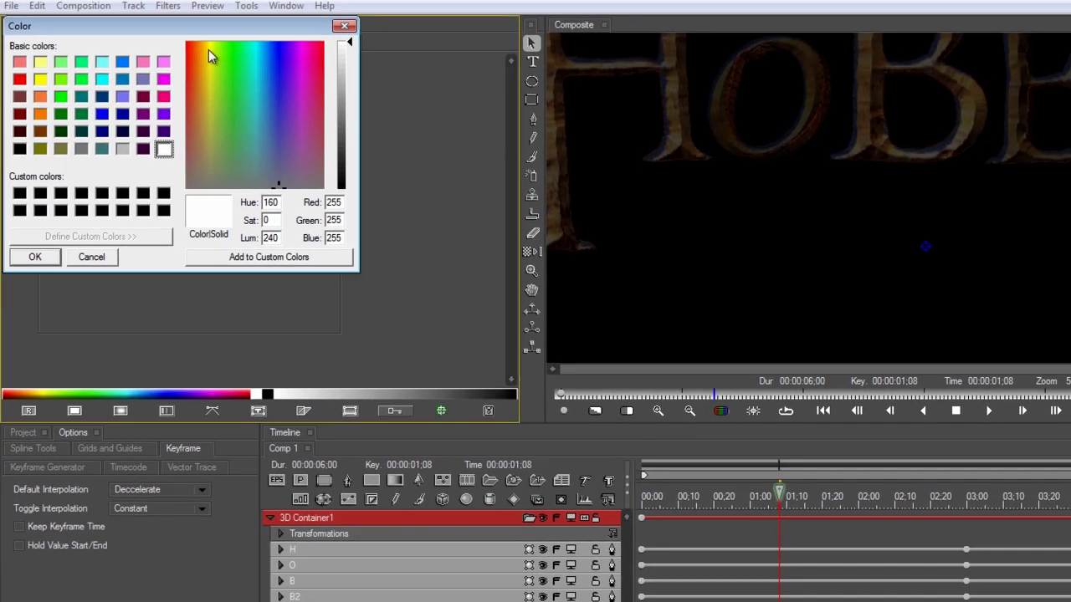
left_click(231, 55)
left_click(308, 77)
left_click(25, 230)
left_click_drag(613, 446, 745, 454)
left_click_drag(819, 453, 1070, 458)
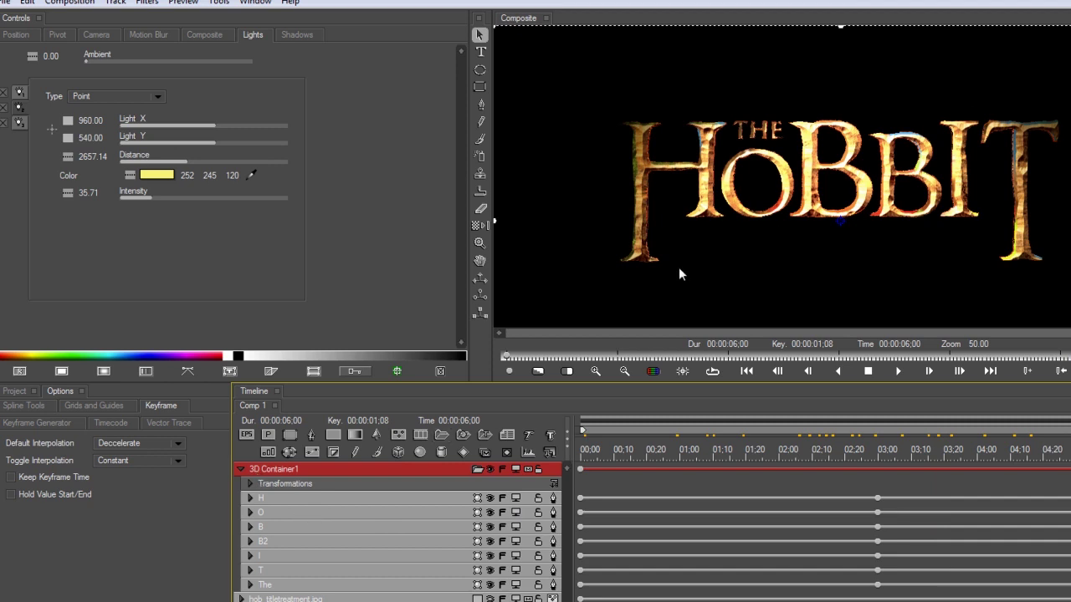
Add a 3D text track inside the 3D container with the text "THE DESOLATION OF ME".
left_click(272, 468)
left_click(552, 434)
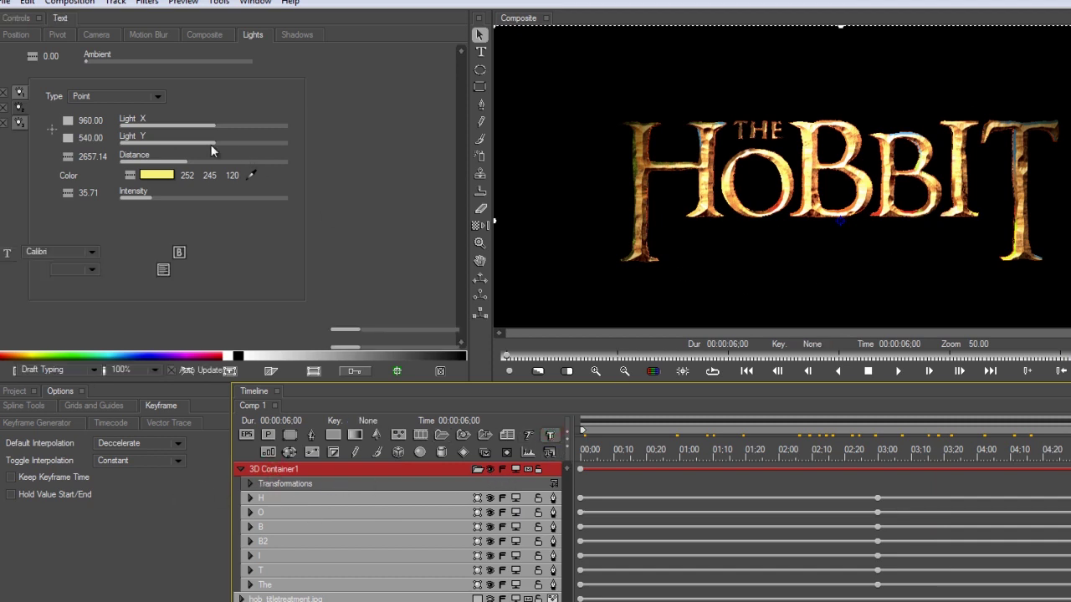
left_click(112, 123)
left_click(93, 102)
left_click(107, 130)
type("THE DESOL")
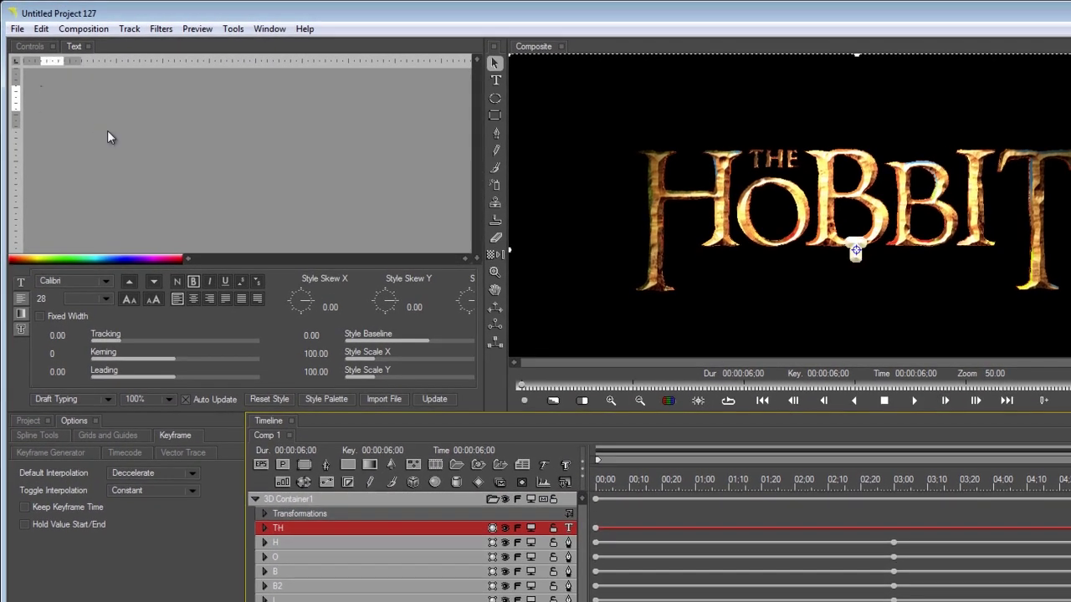
type("ATION OF ")
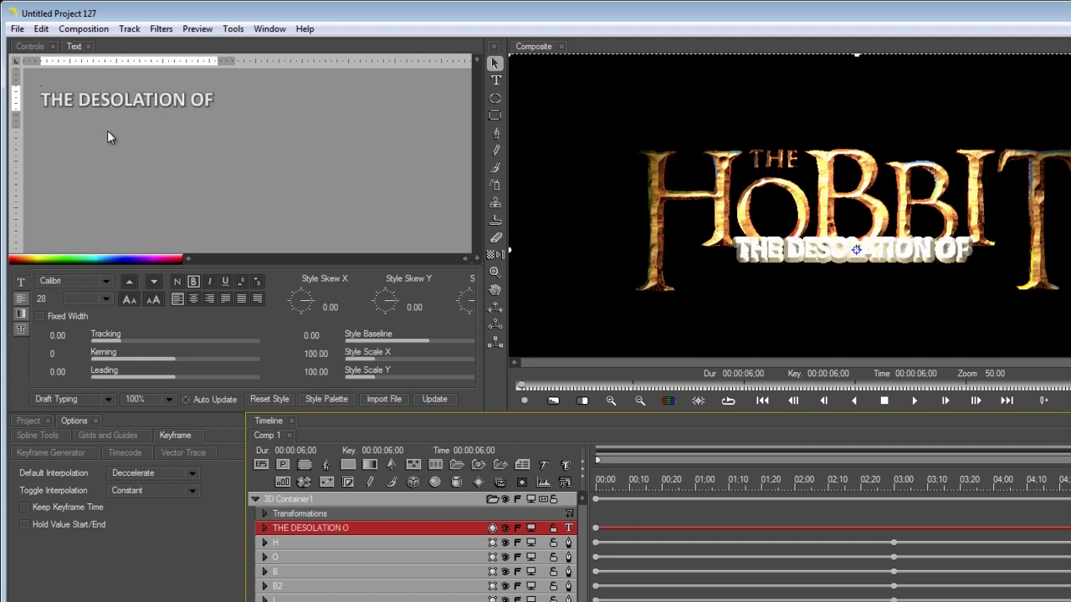
type("ME")
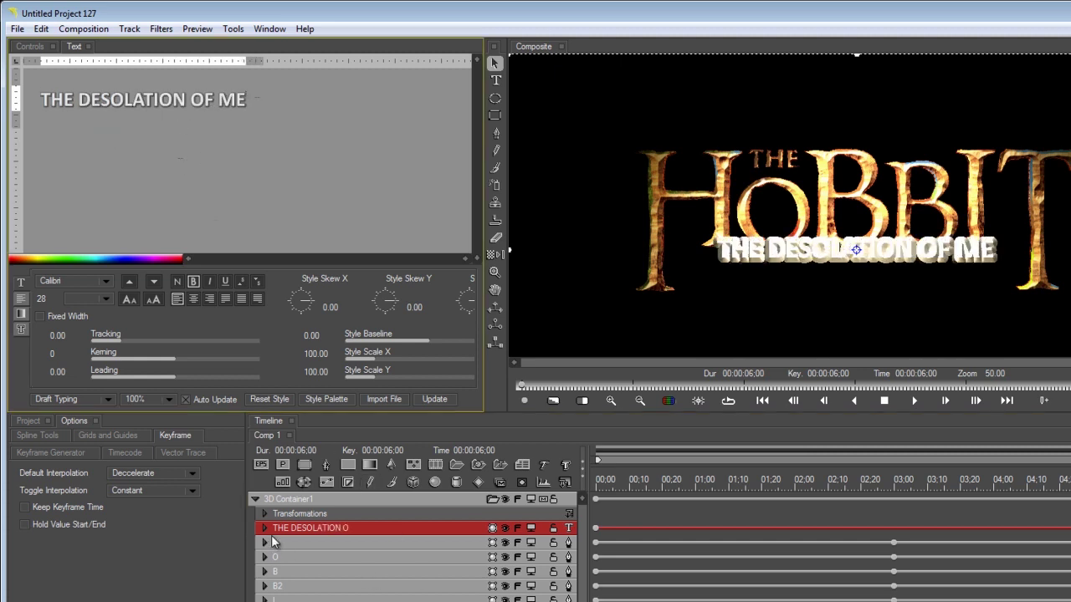
Set the subtitle text's Extrusion to 1 and its Bevel Amount to 0.1.
left_click(32, 46)
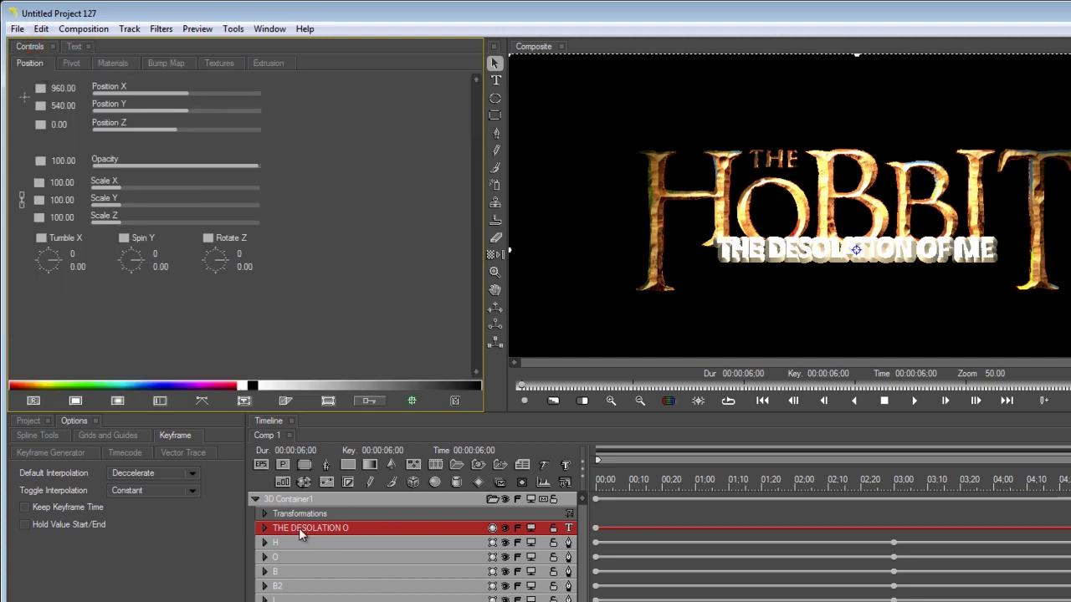
left_click(267, 62)
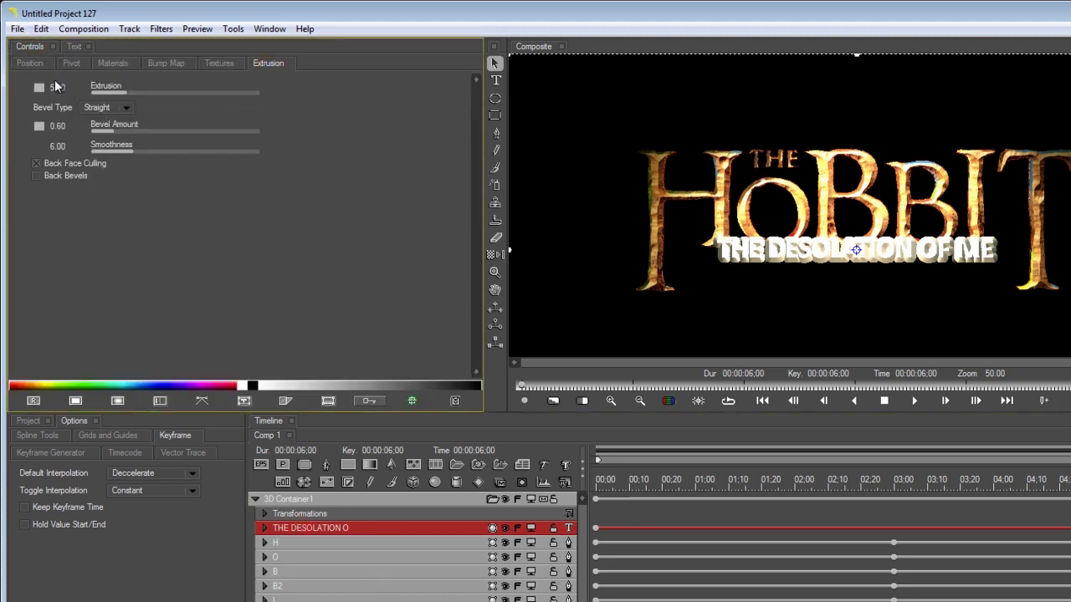
left_click(57, 86)
type("1")
key("Return")
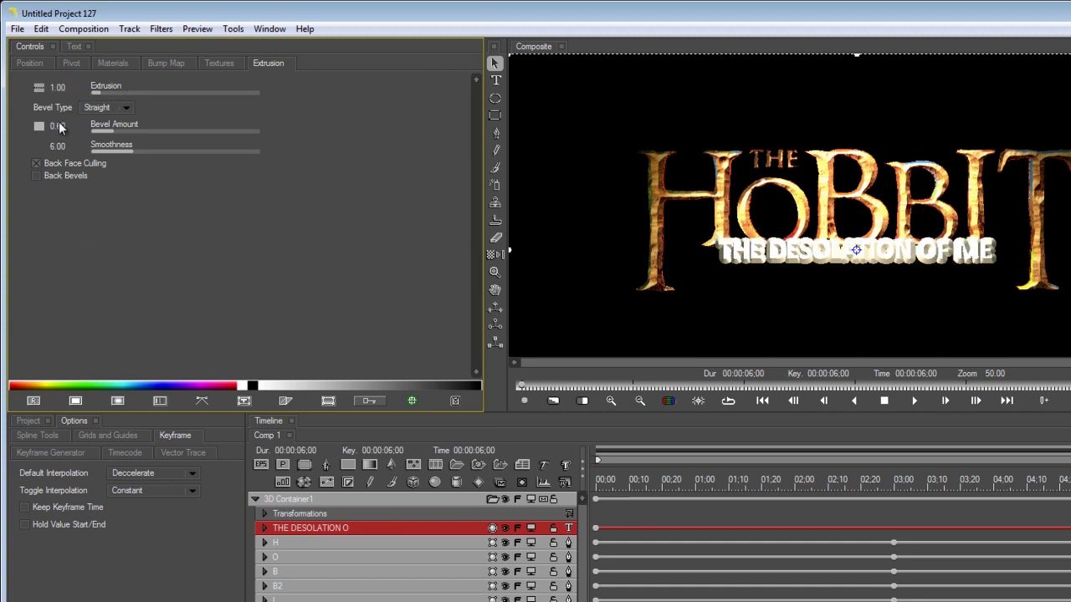
left_click(56, 124)
type("0.1")
key("Return")
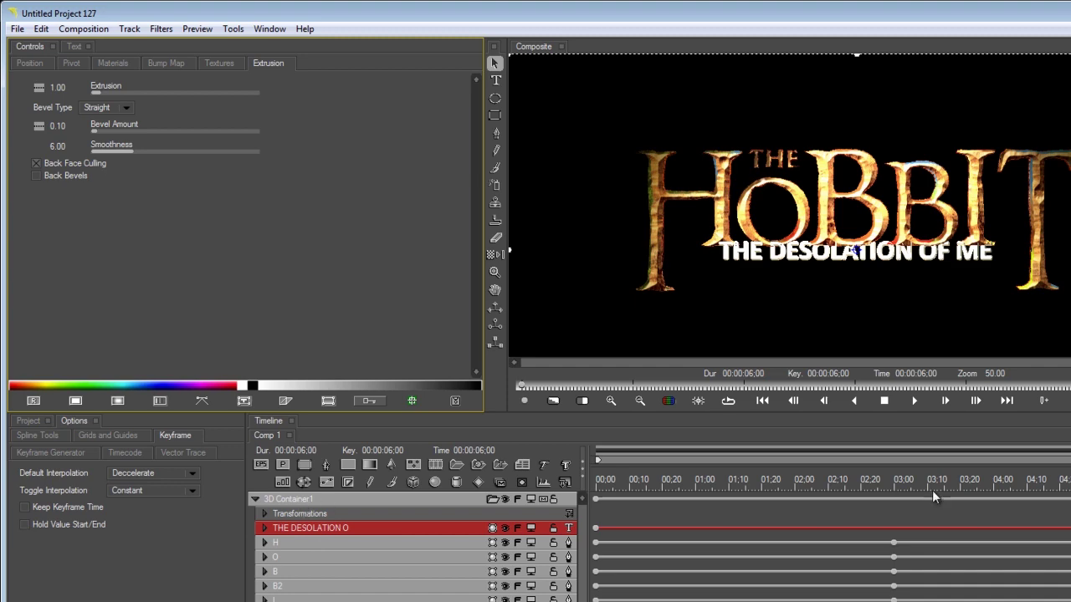
Preview the timeline and, at 00:00:03;09, move the subtitle text below the title to Position X 954 and Position Y 602.37.
left_click(908, 488)
left_click_drag(962, 485, 1038, 479)
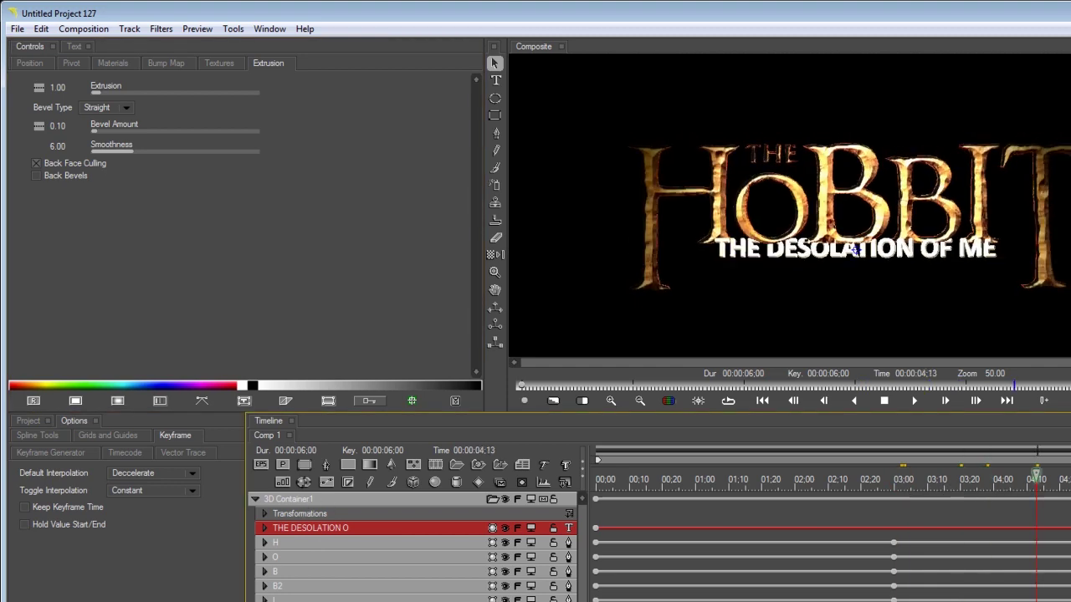
left_click(901, 479)
key("space")
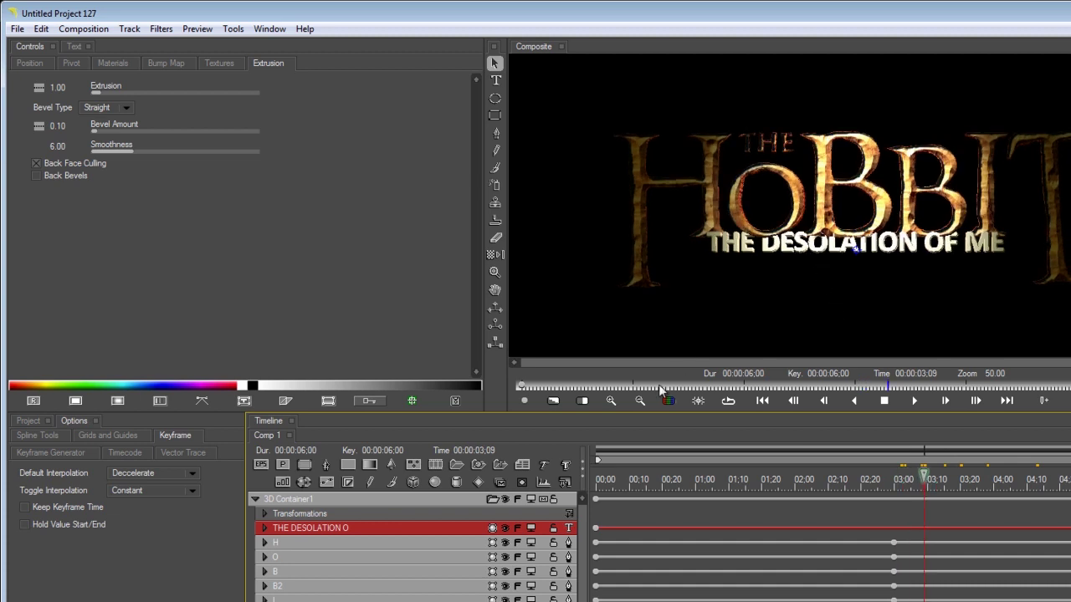
left_click(30, 63)
left_click_drag(196, 109, 193, 108)
left_click_drag(857, 278, 854, 270)
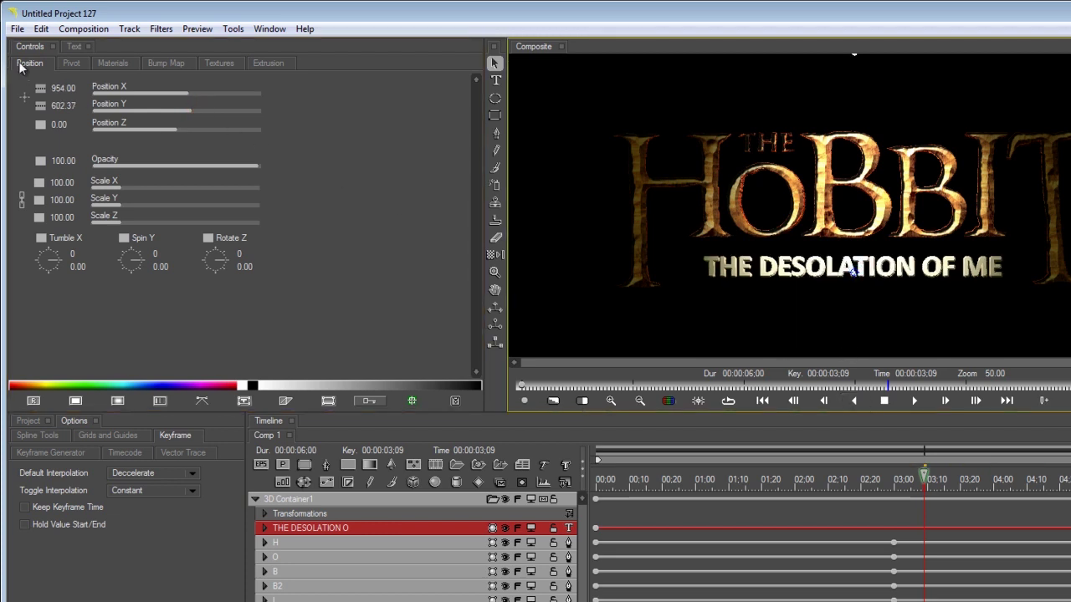
Set the whole subtitle text's font size to 20 and its Kerning to 6.
double_click(295, 528)
key("ctrl+a")
double_click(48, 299)
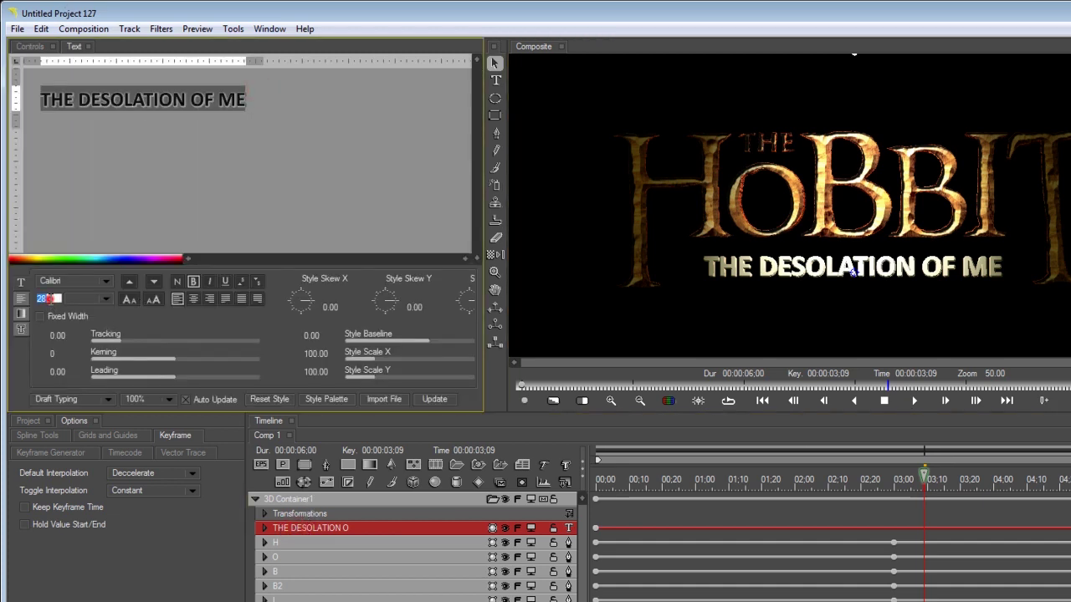
type("20")
key("Return")
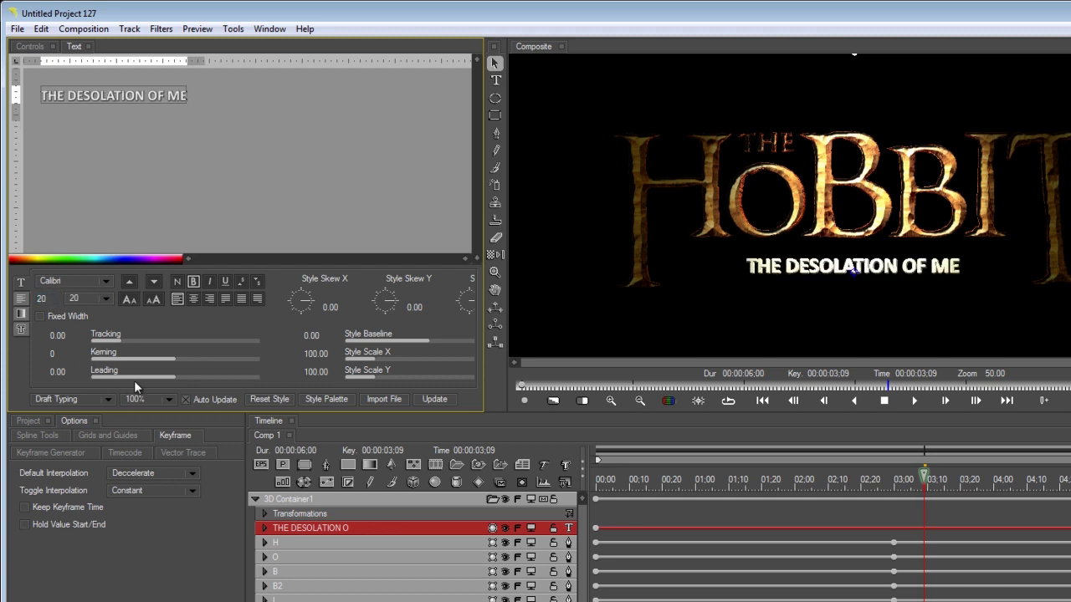
left_click_drag(176, 361, 180, 360)
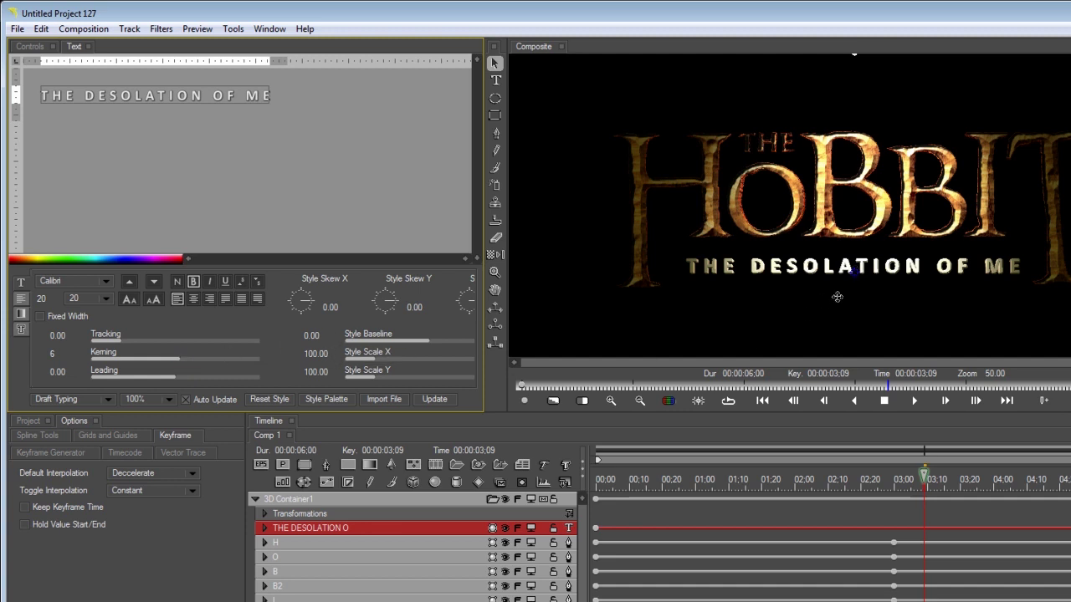
Set the subtitle text's Face Count to 1 and give its Easy Material a gold-coloured type.
left_click(30, 46)
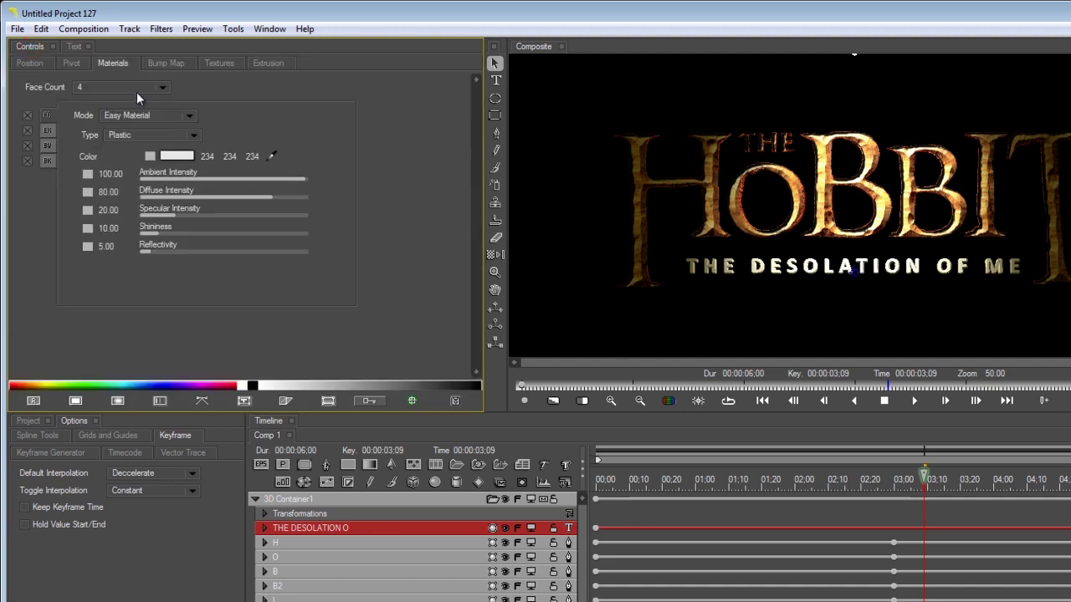
left_click(101, 86)
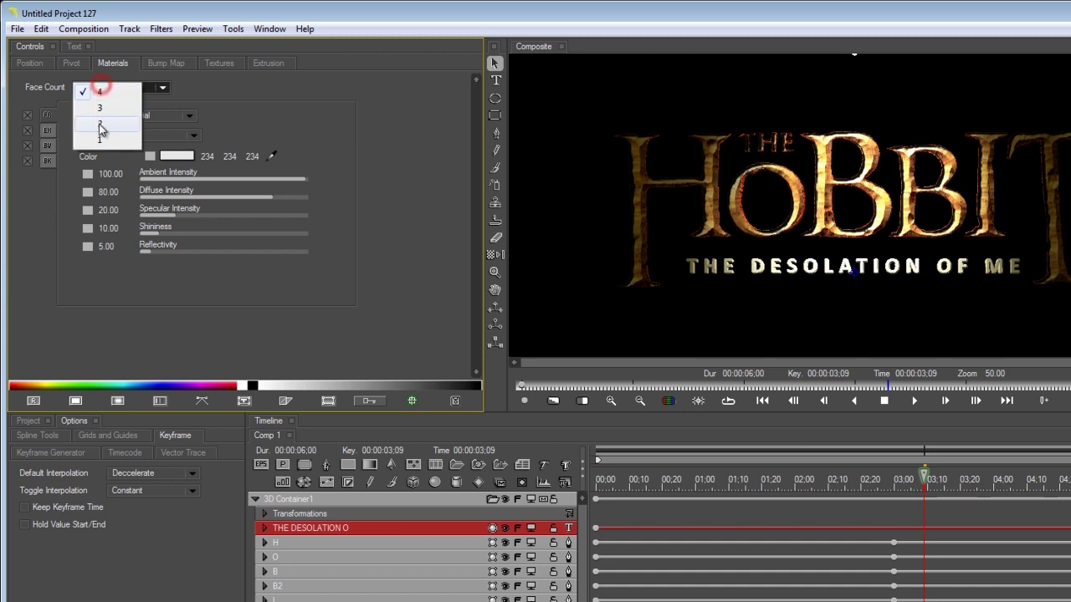
left_click(98, 95)
left_click(128, 135)
left_click(130, 167)
Enable the subtitle's face texture and place wallpaper wood VISTA 23.JPG from the H track's Extrusion Texture into the subtitle's Front Texture.
left_click(219, 63)
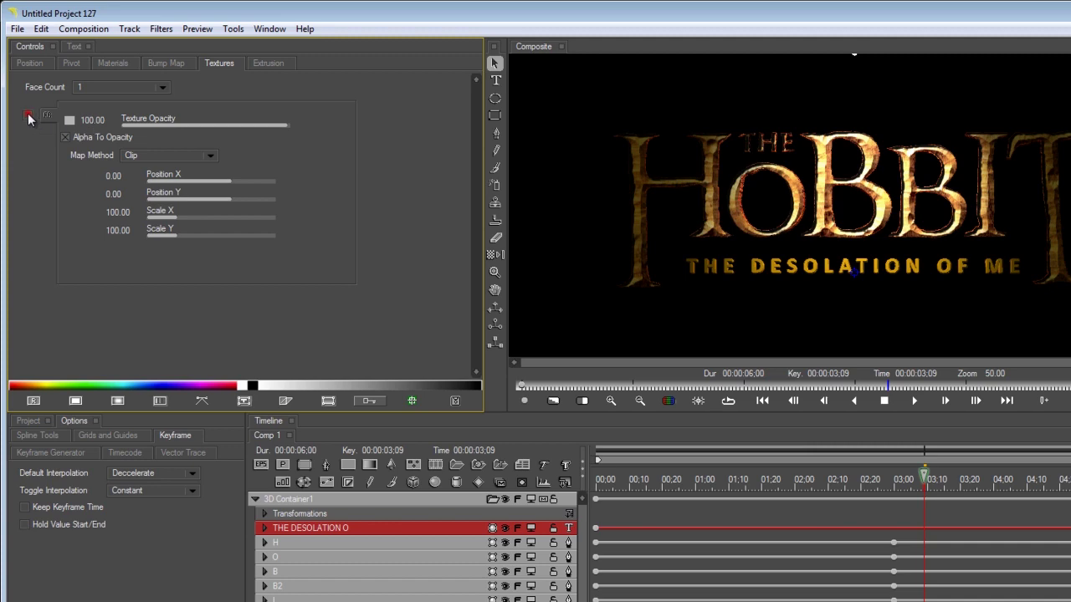
left_click(27, 115)
scroll(279, 561, "down", 1)
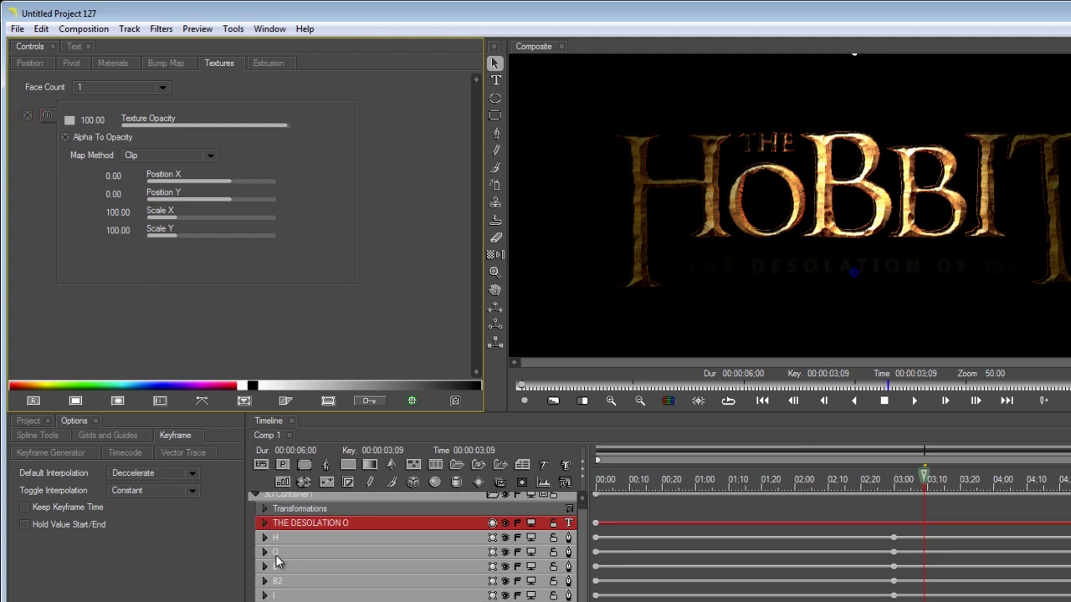
left_click(264, 537)
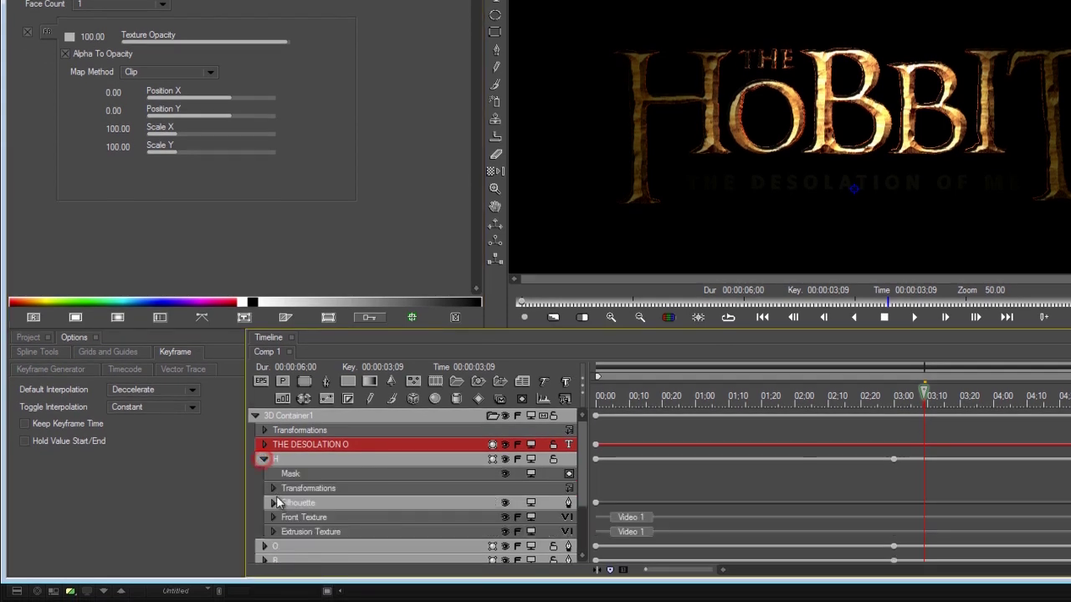
left_click(273, 532)
left_click(272, 527)
left_click(273, 532)
left_click(352, 526)
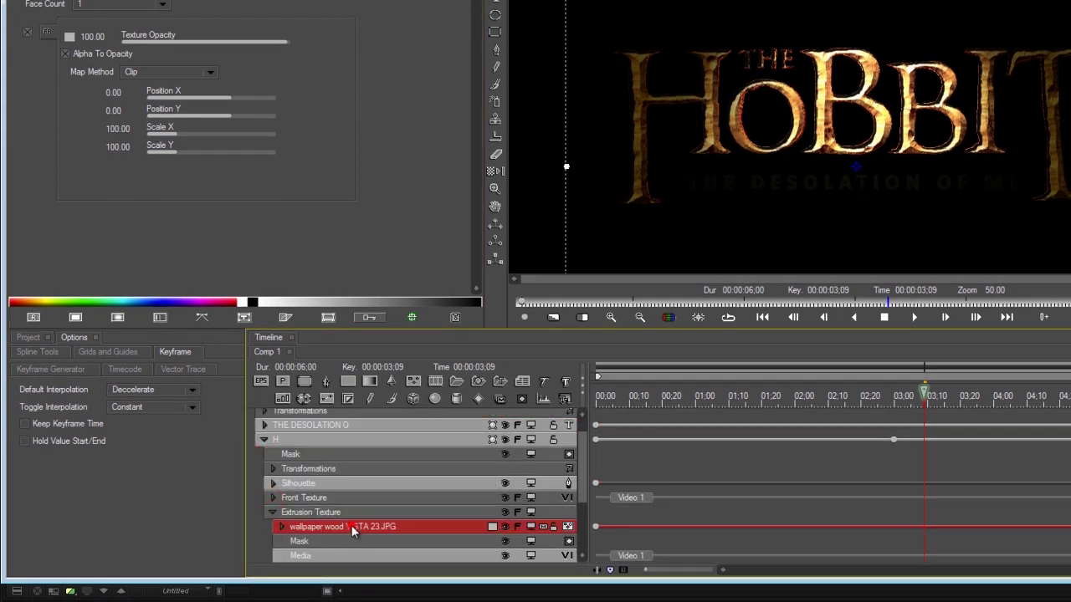
left_click_drag(352, 526, 280, 437)
left_click(264, 460)
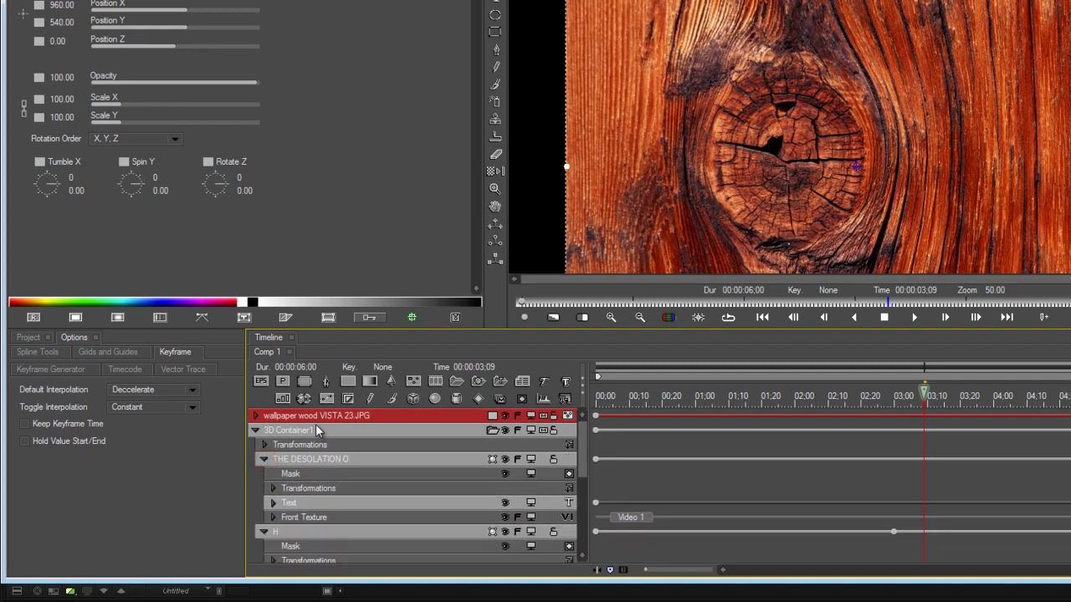
left_click_drag(318, 445, 306, 519)
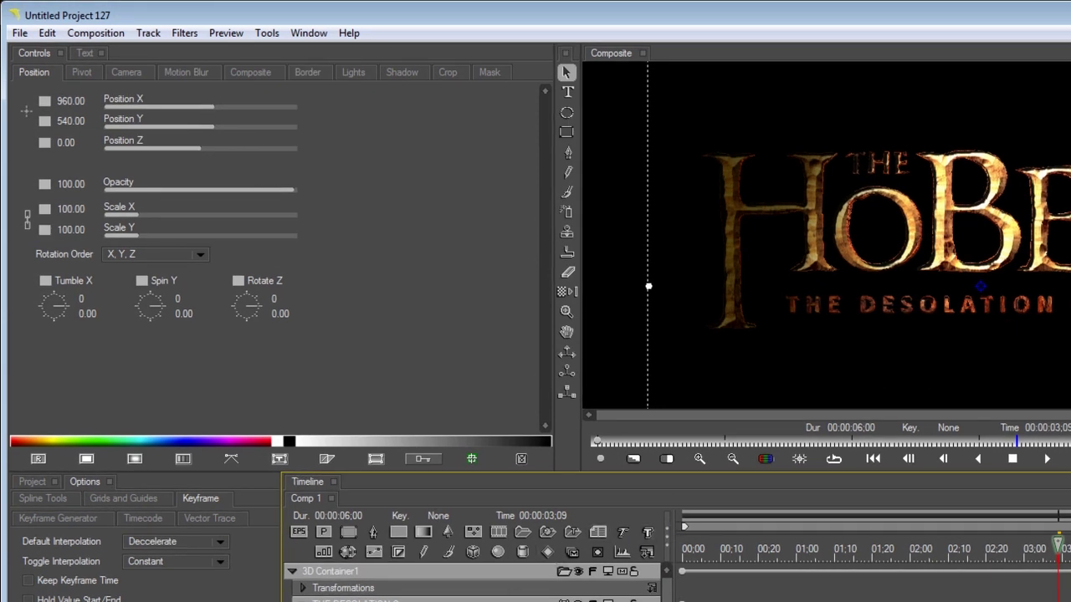
Set the subtitle's Texture Opacity to 58.93 and collapse its track.
left_click(373, 599)
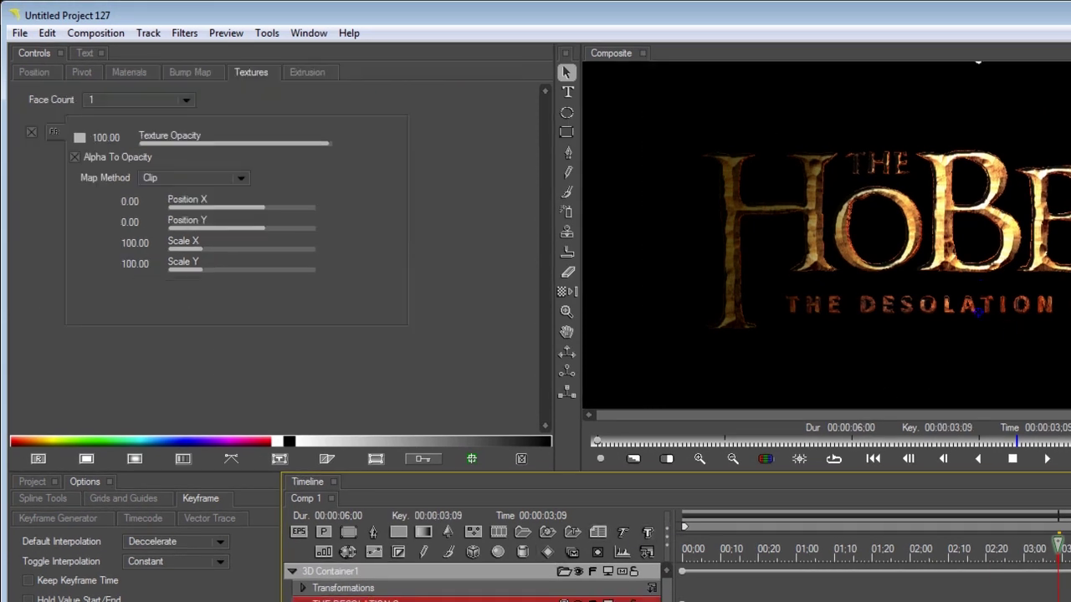
left_click(233, 142)
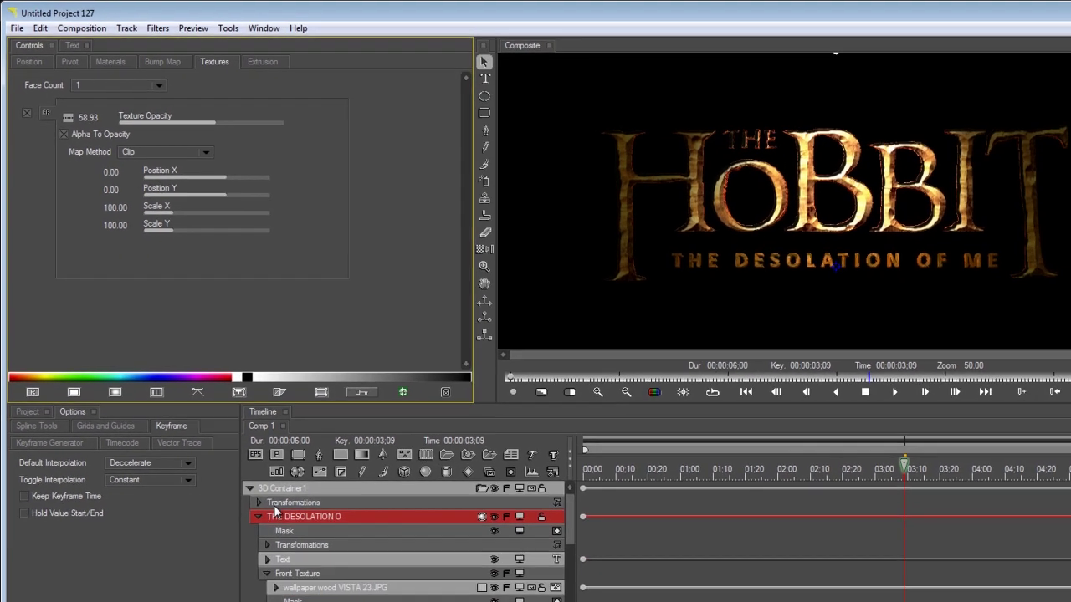
left_click(258, 516)
Trim the start of the subtitle track to 00:00:03;03 and preview its appearance in the timeline.
left_click(850, 471)
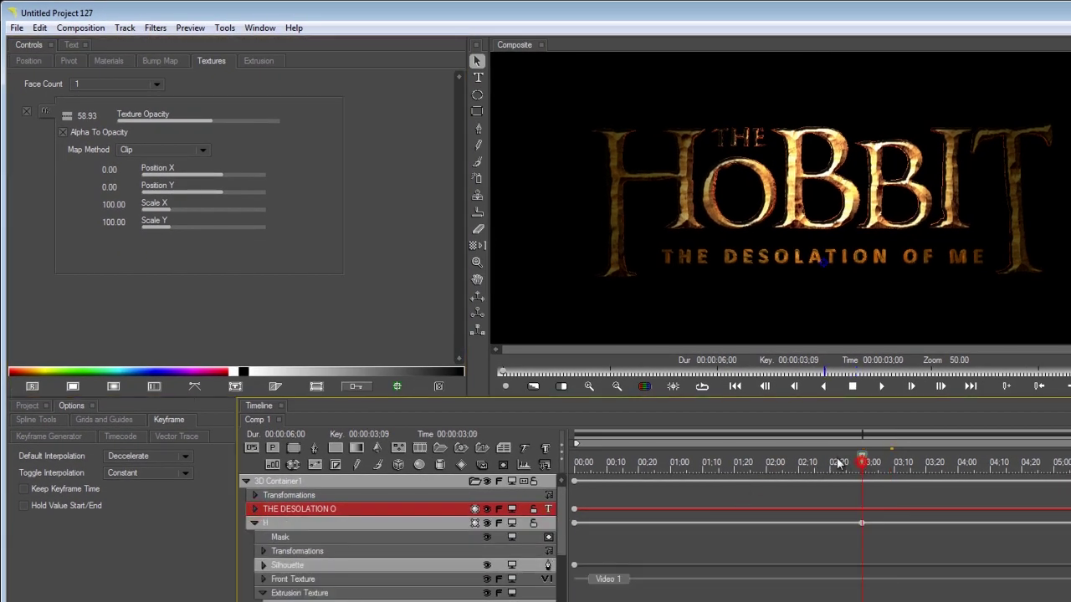
left_click(837, 464)
left_click_drag(652, 462, 853, 462)
left_click(920, 471)
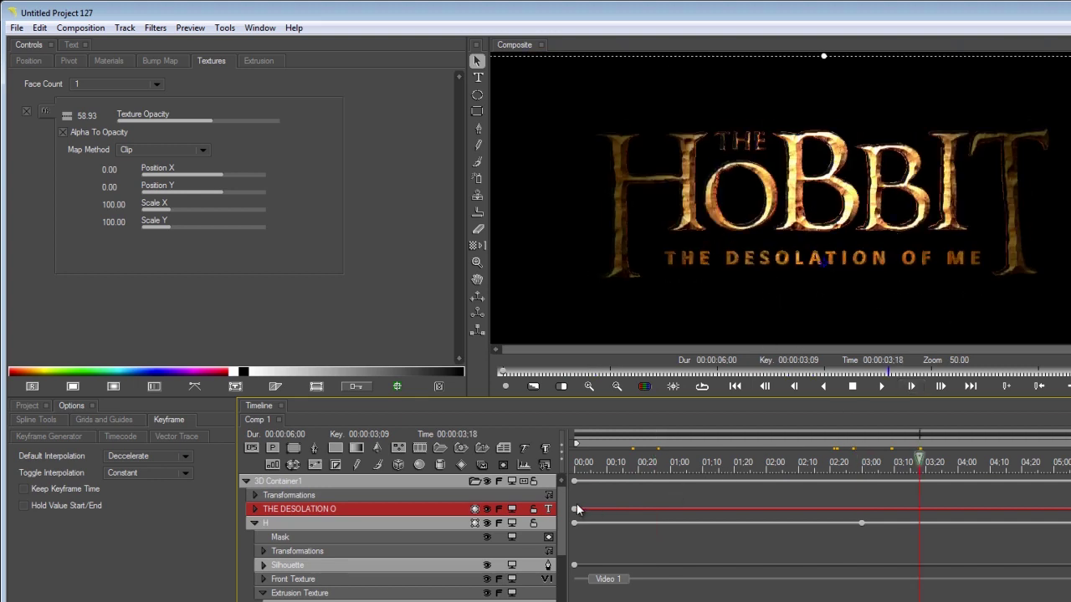
left_click_drag(576, 513, 871, 510)
left_click_drag(847, 468, 893, 479)
key("space")
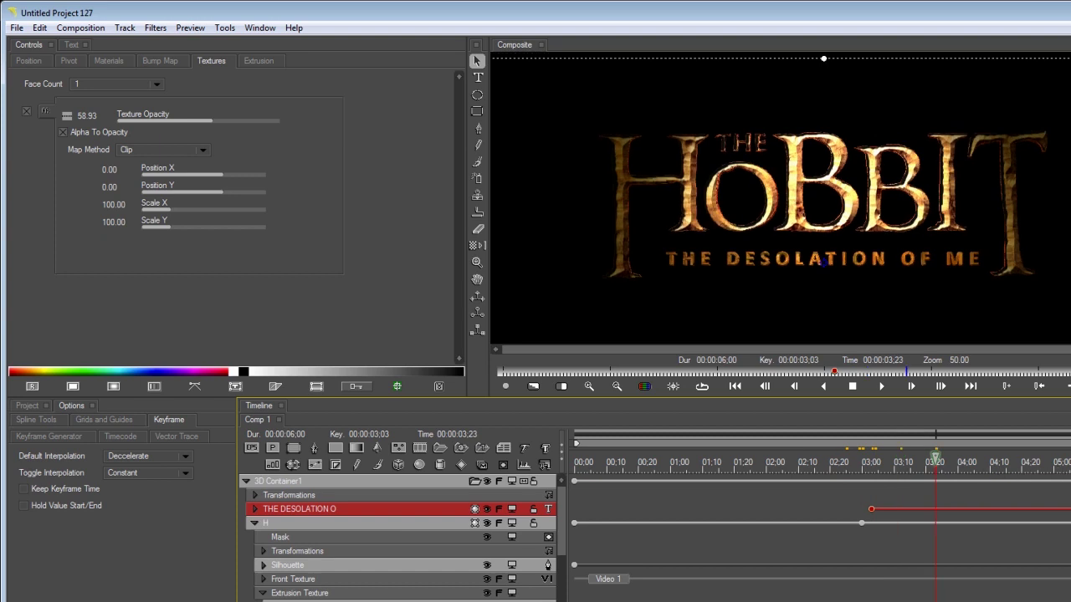
left_click_drag(850, 479, 877, 480)
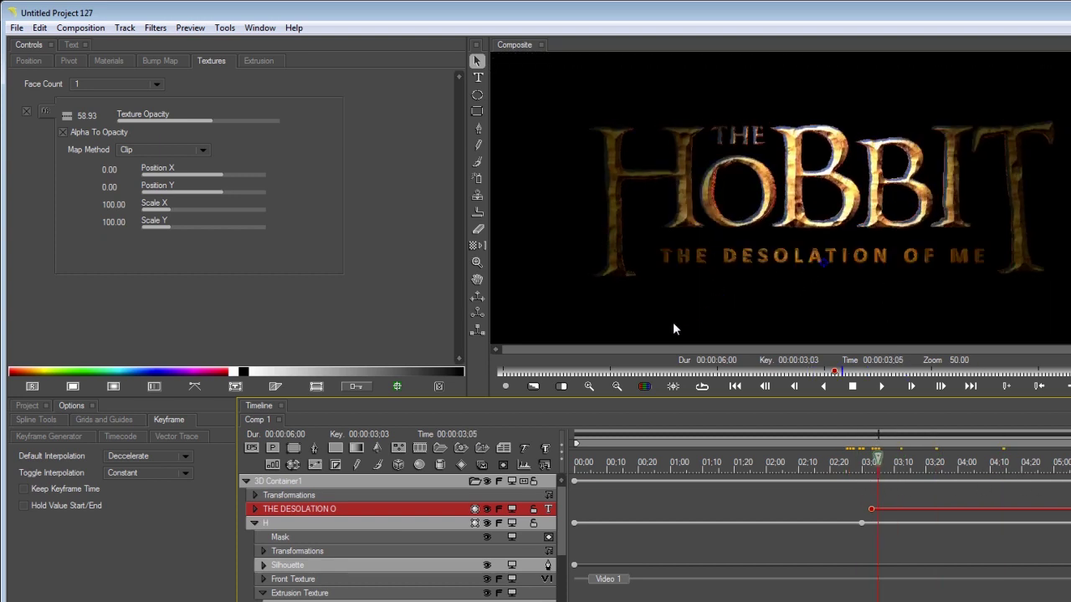
Add a black solid color track above the collapsed 3D container and apply the BCC Lens Flare Adv filter to it.
left_click(252, 522)
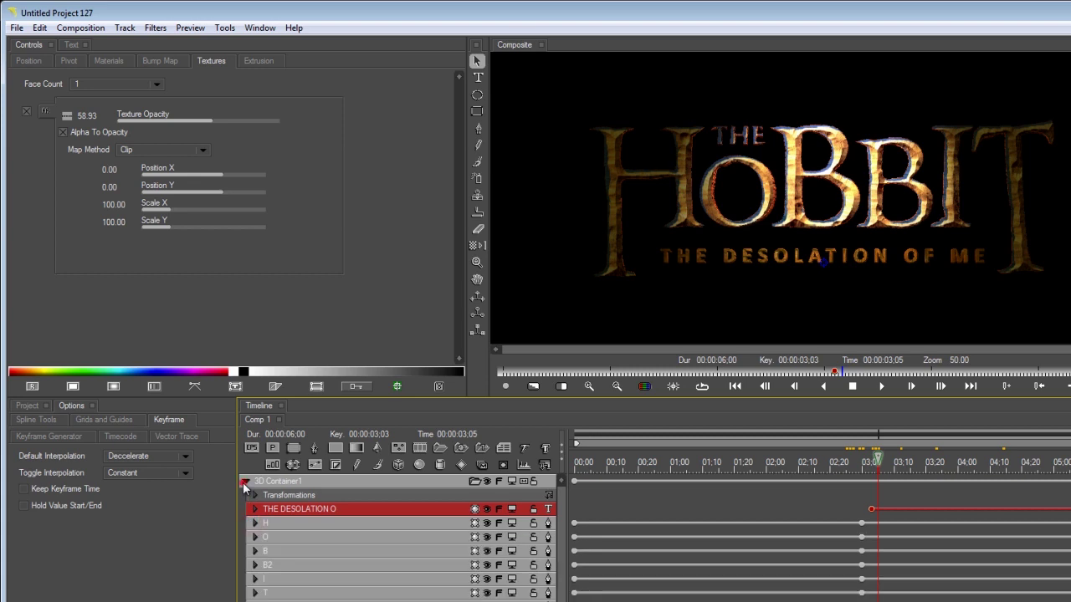
left_click(244, 486)
left_click(295, 516)
left_click(335, 466)
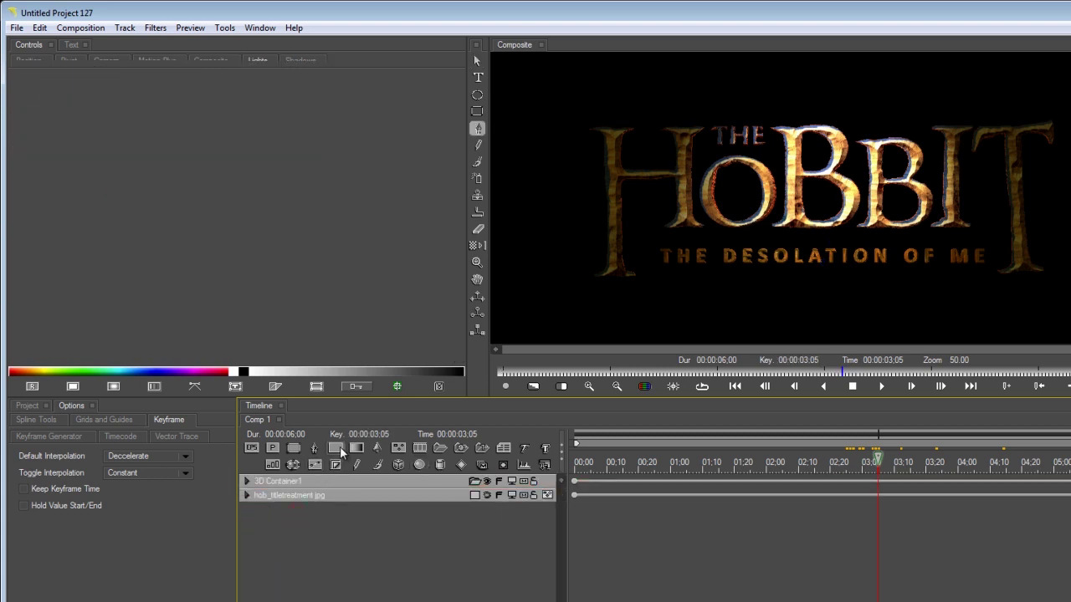
left_click(337, 449)
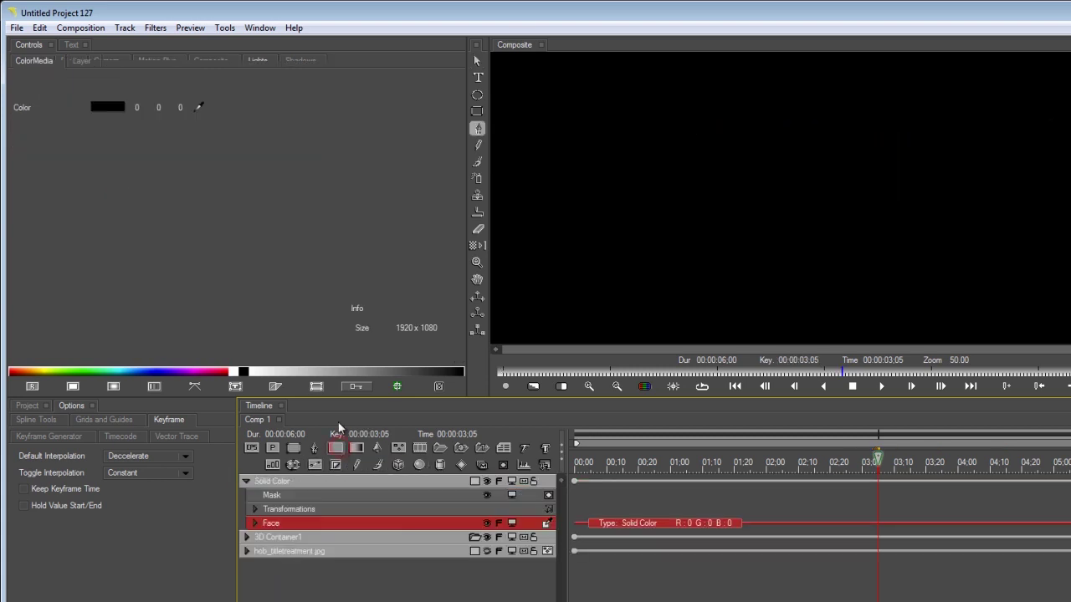
left_click(263, 485)
left_click(155, 28)
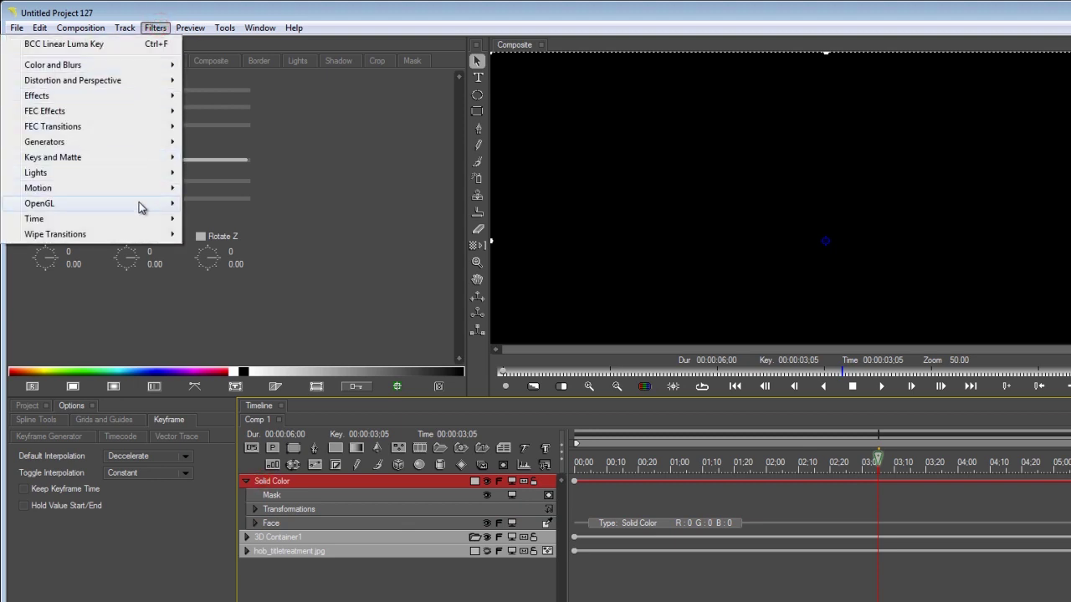
mouse_move(162, 205)
left_click(251, 312)
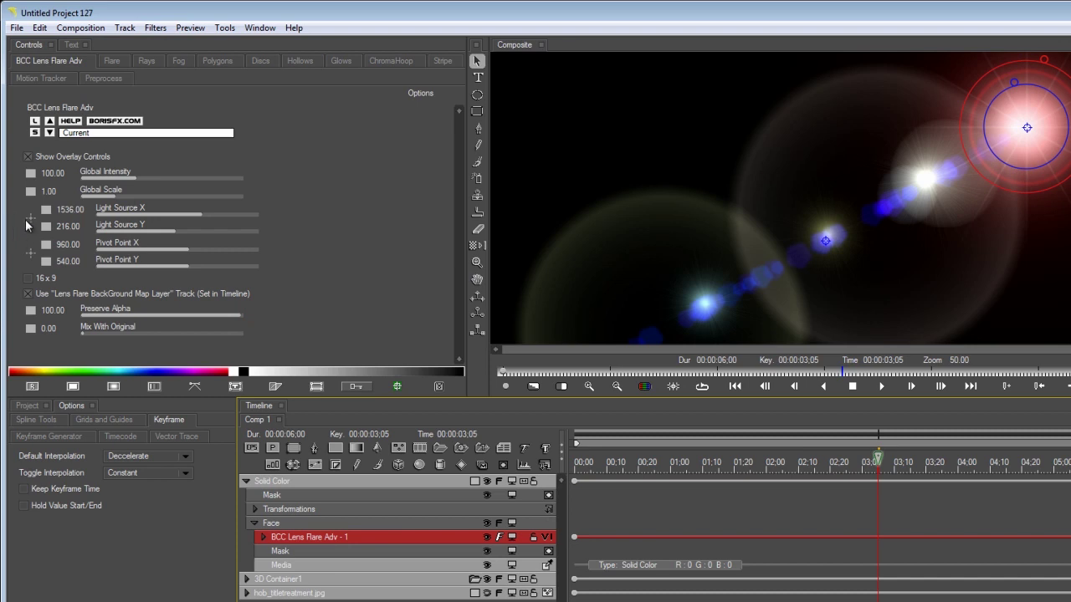
Centre the lens flare's light source at X 960 and Y 540.
left_click(26, 223)
left_click(29, 222)
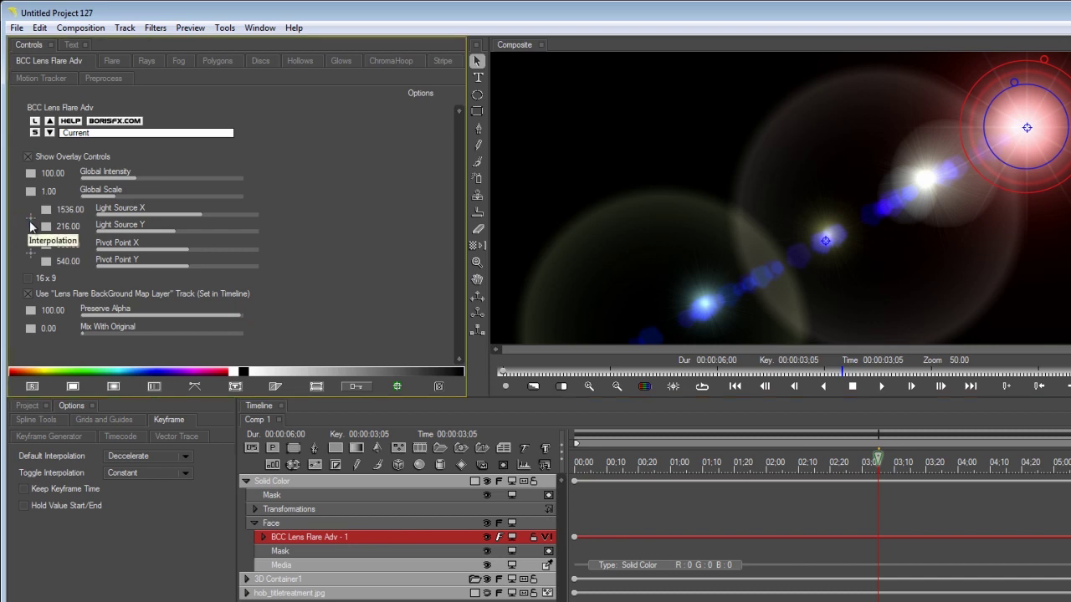
left_click(34, 219)
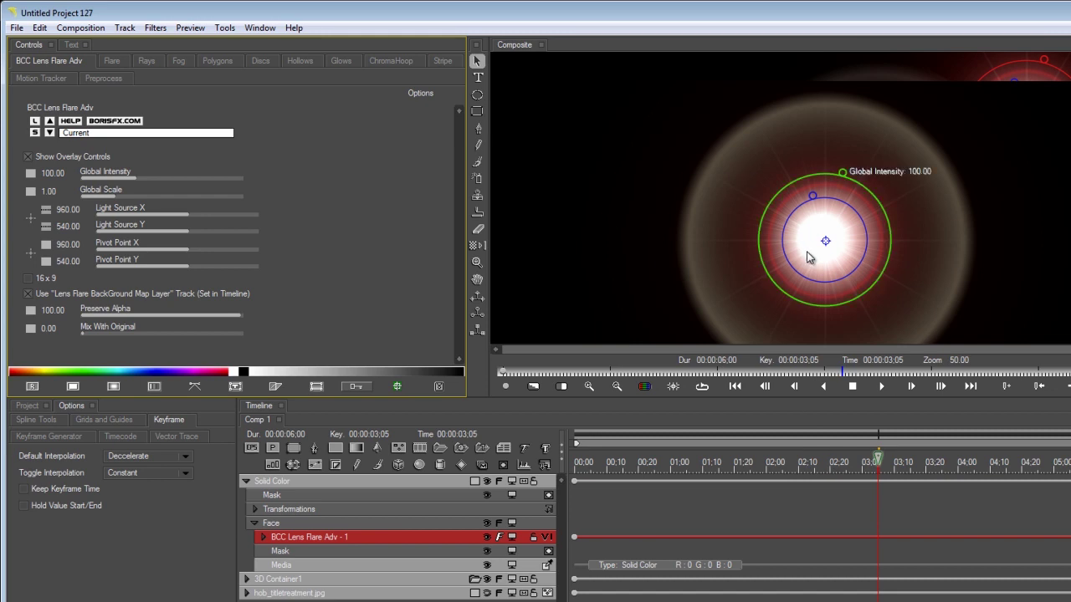
Turn off the flare's Draw Ring option and set the Flare Color to yellow, RGB 251, 239, 89.
left_click(115, 60)
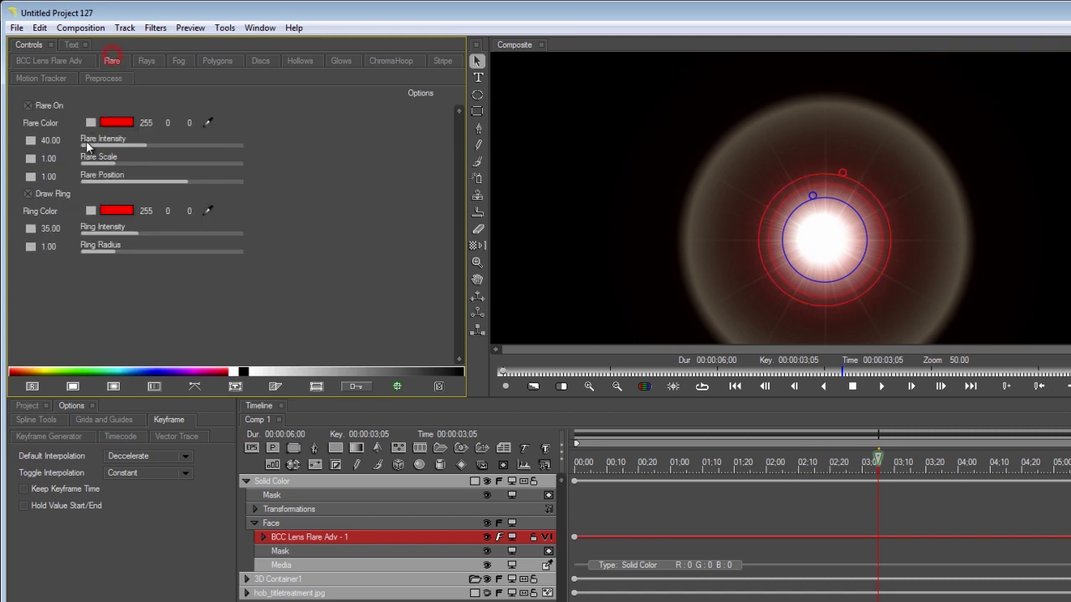
left_click(29, 193)
left_click(130, 123)
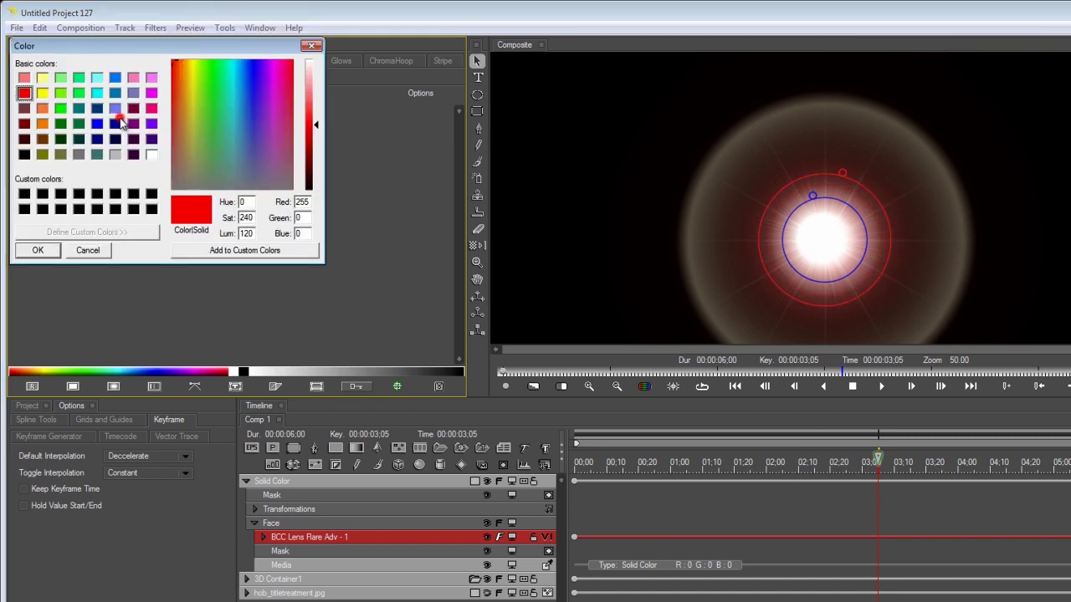
left_click(191, 67)
left_click_drag(317, 125, 316, 104)
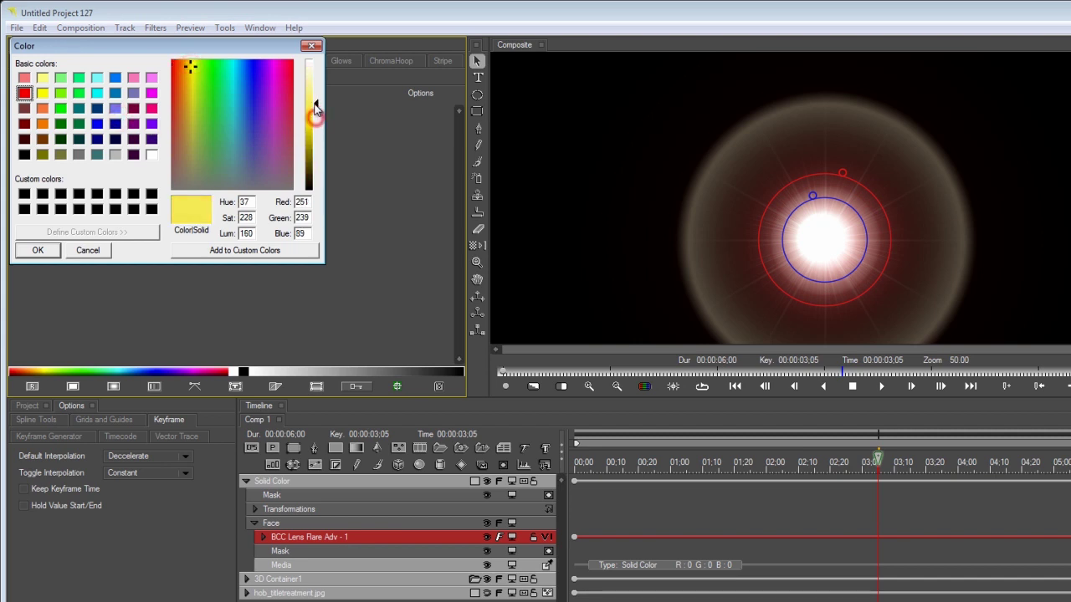
left_click(36, 250)
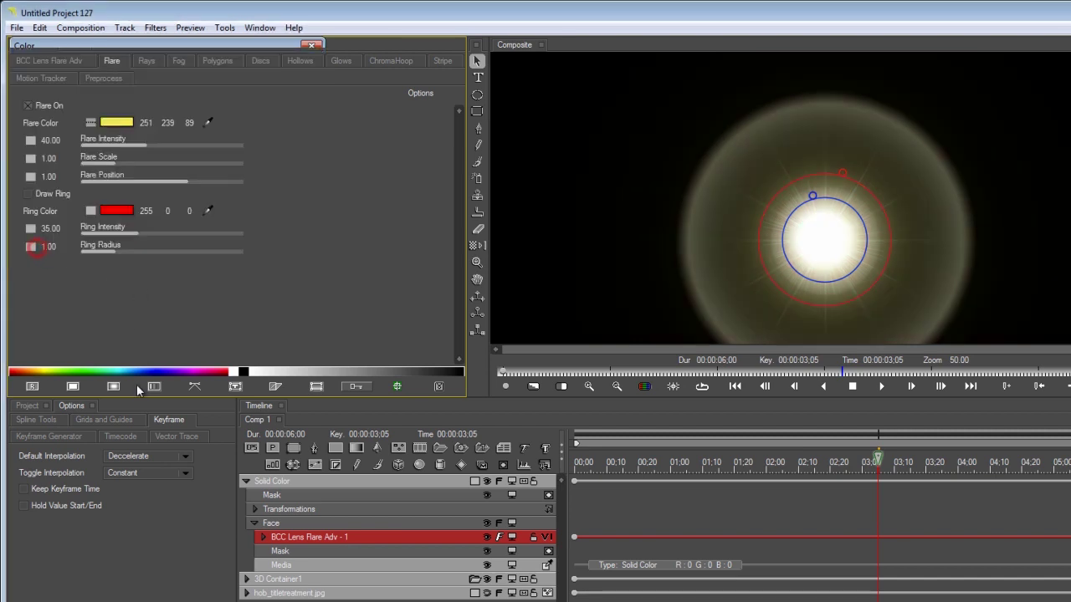
Set the flare's Ray Scale to 0.69 and Ray Intensity to 43.75, and increase its Ray Width and Ray Counts.
left_click(147, 60)
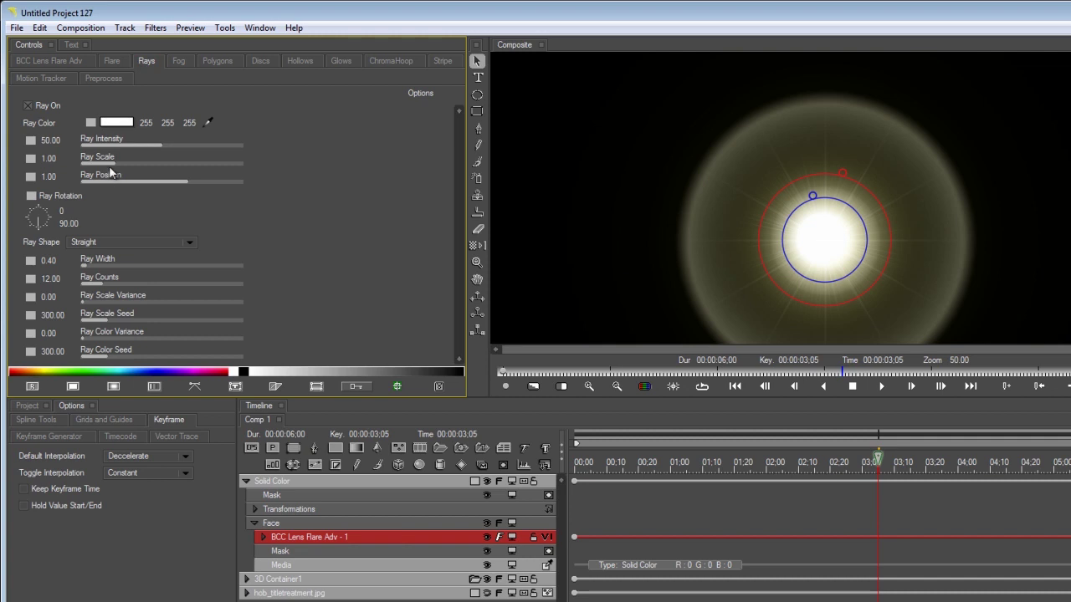
left_click_drag(109, 166, 112, 165)
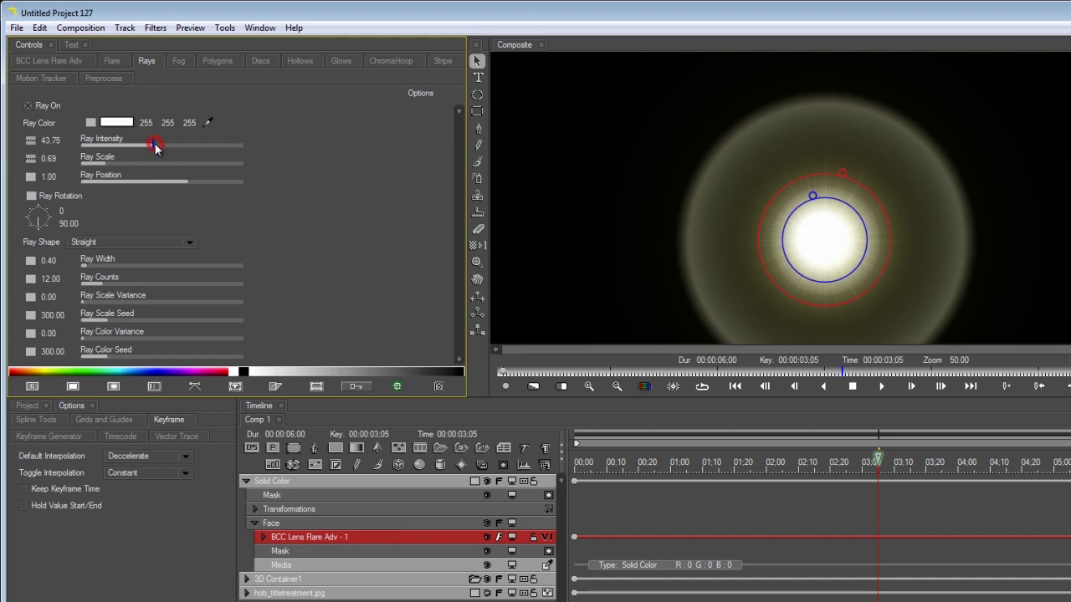
left_click_drag(92, 266, 106, 263)
left_click(110, 286)
left_click_drag(58, 299, 71, 288)
Set the flare's Polygon Intensity to 12.05, Polygon Position to 1.02 and Polygon Counts to 27.23, and raise the Polygon Spread.
left_click(177, 62)
left_click(216, 62)
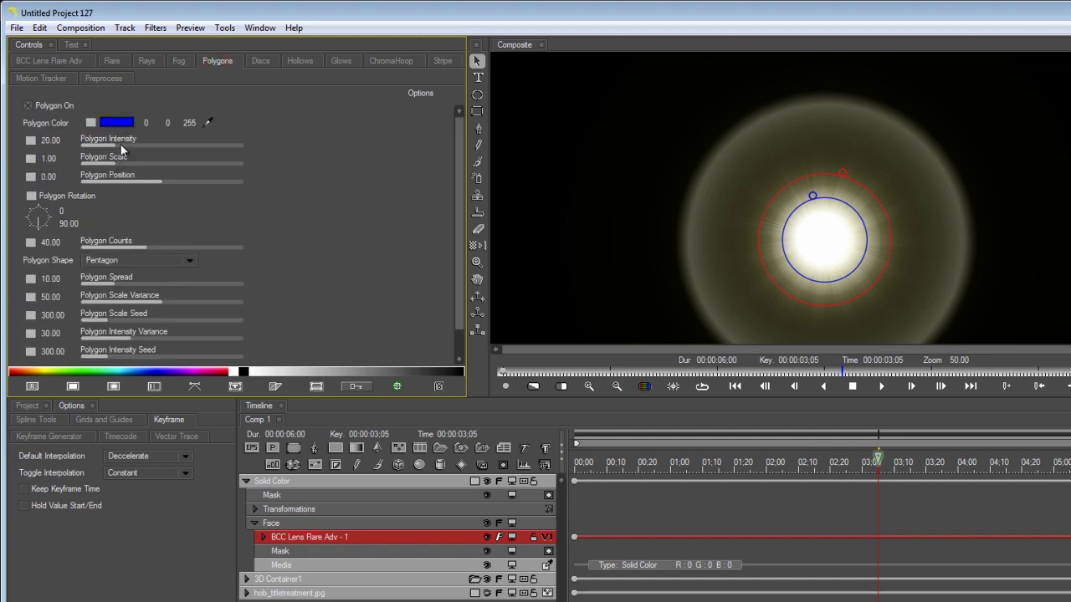
left_click_drag(108, 148, 102, 146)
left_click_drag(170, 188, 176, 186)
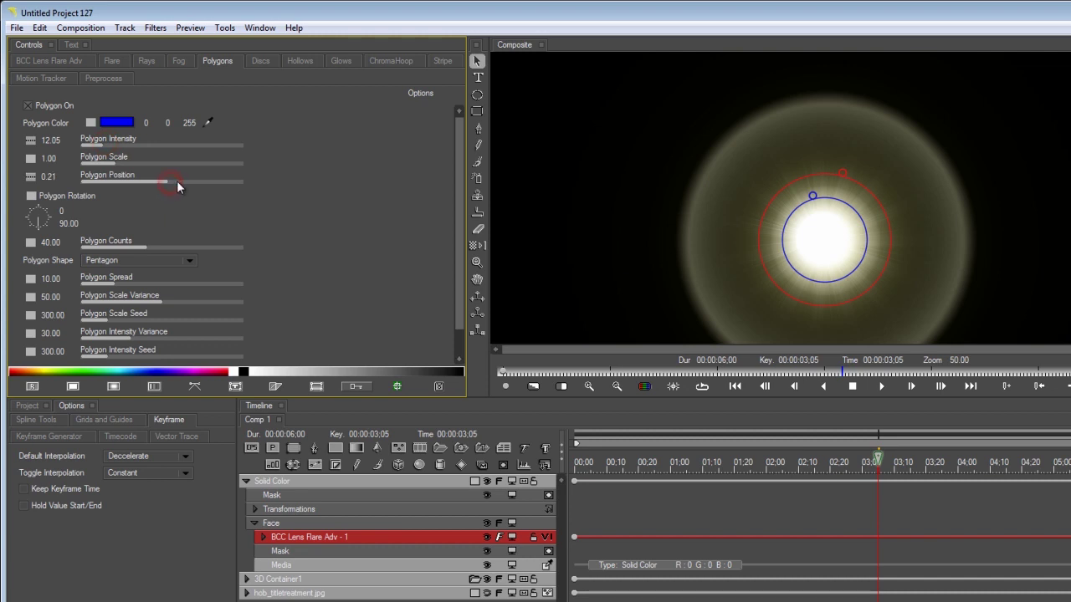
left_click_drag(185, 186, 190, 187)
left_click_drag(125, 246, 121, 245)
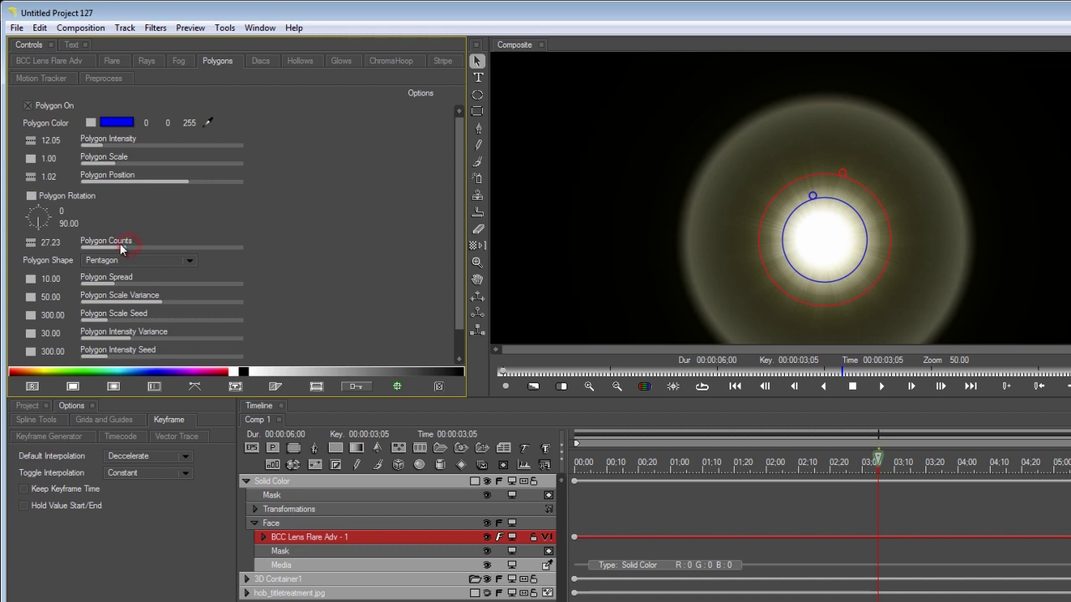
left_click_drag(126, 284, 140, 285)
Offset the lens flare's pivot point to X 1200 and Y 421.88.
left_click(32, 57)
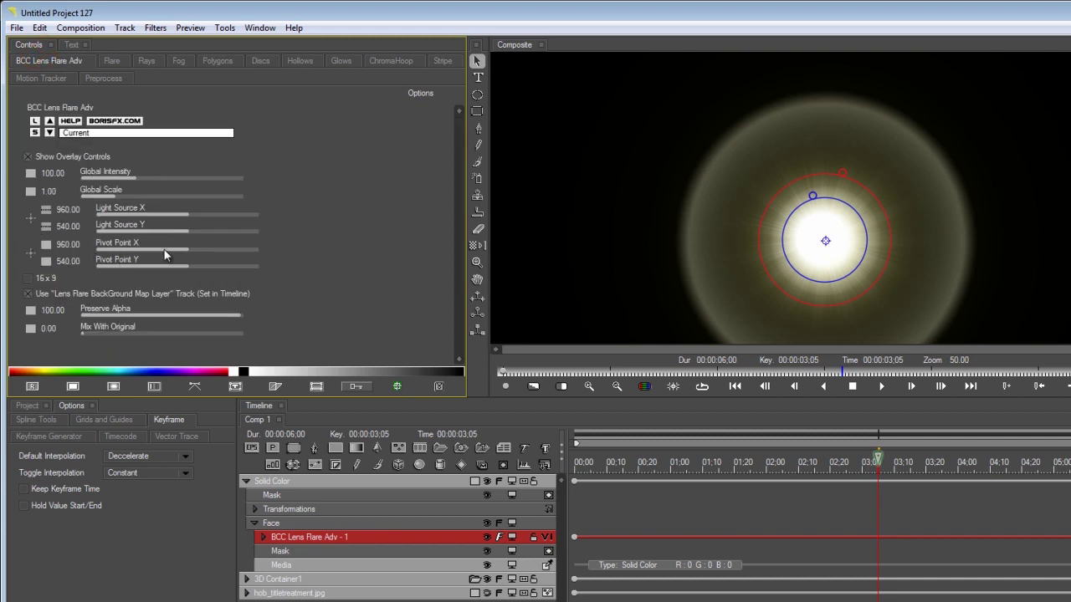
left_click(196, 252)
left_click_drag(189, 267, 187, 267)
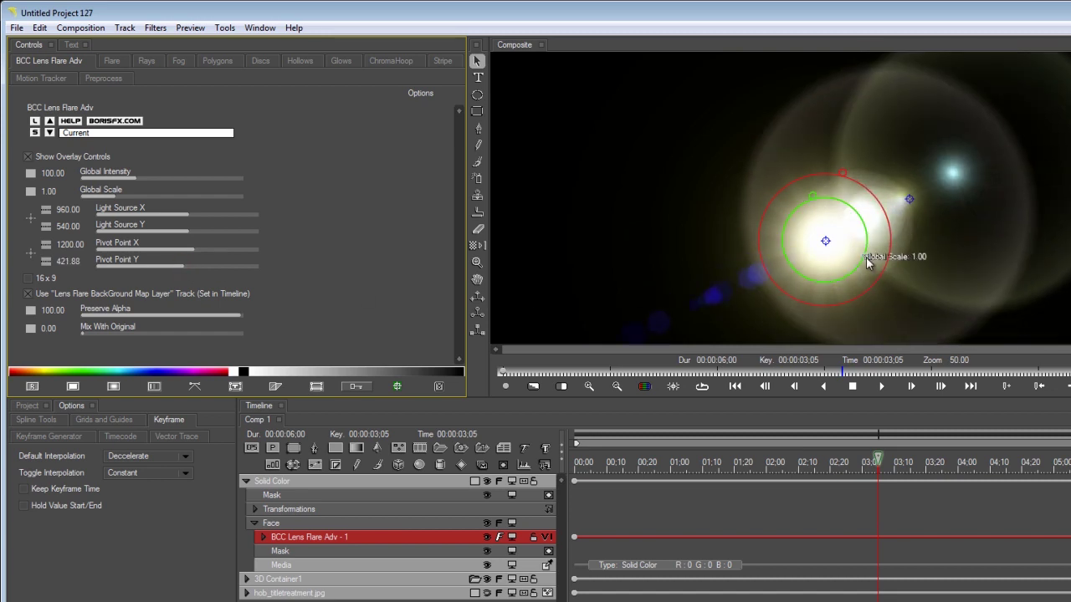
Turn off the lens flare's Hollows, Discs and Glows elements.
left_click(302, 61)
left_click(28, 106)
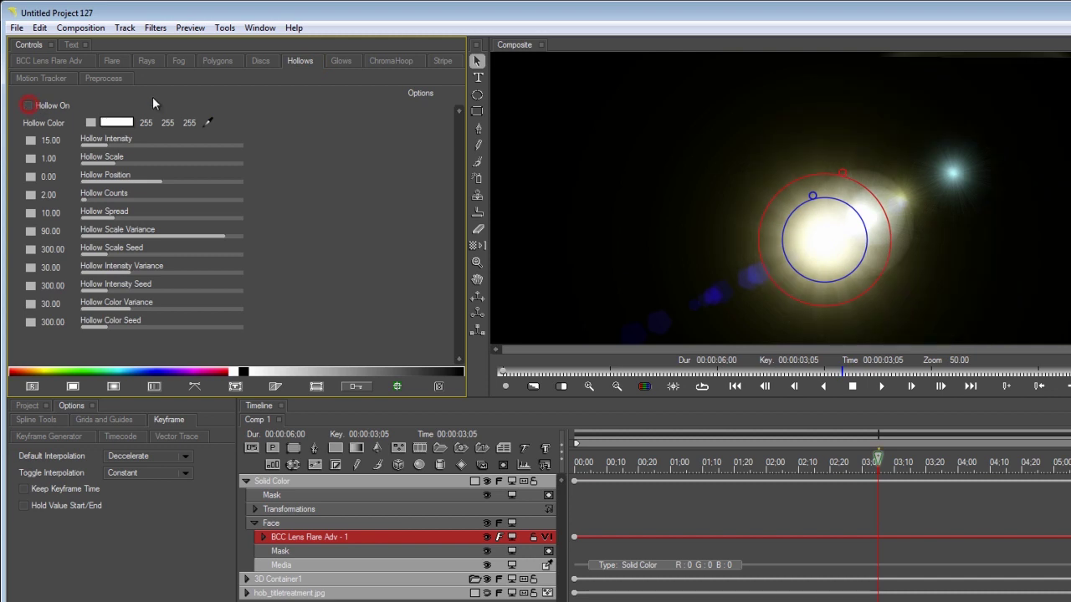
left_click(270, 58)
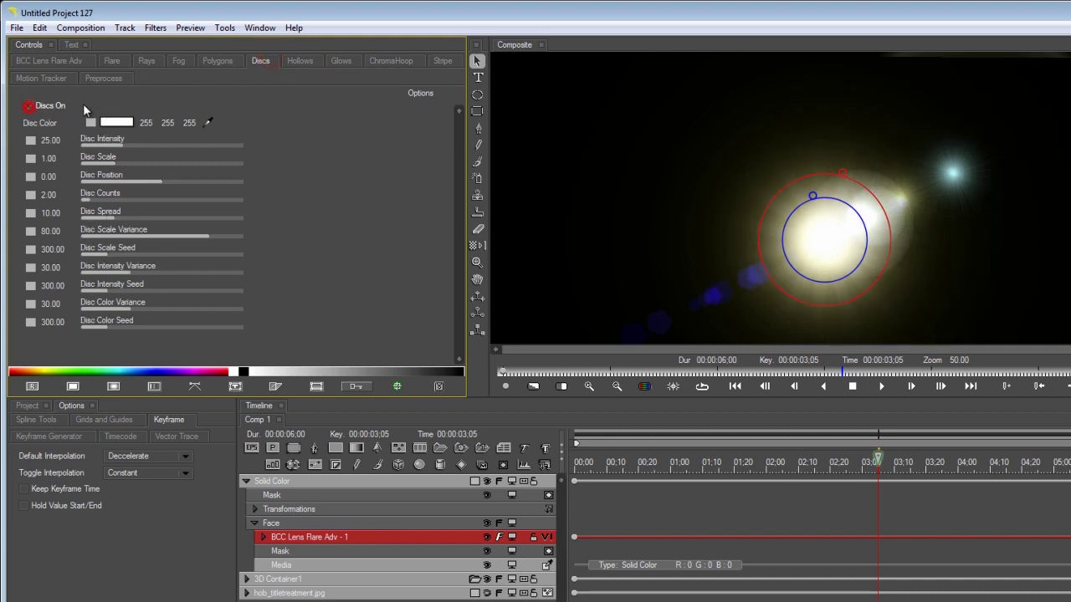
left_click(28, 105)
left_click(336, 61)
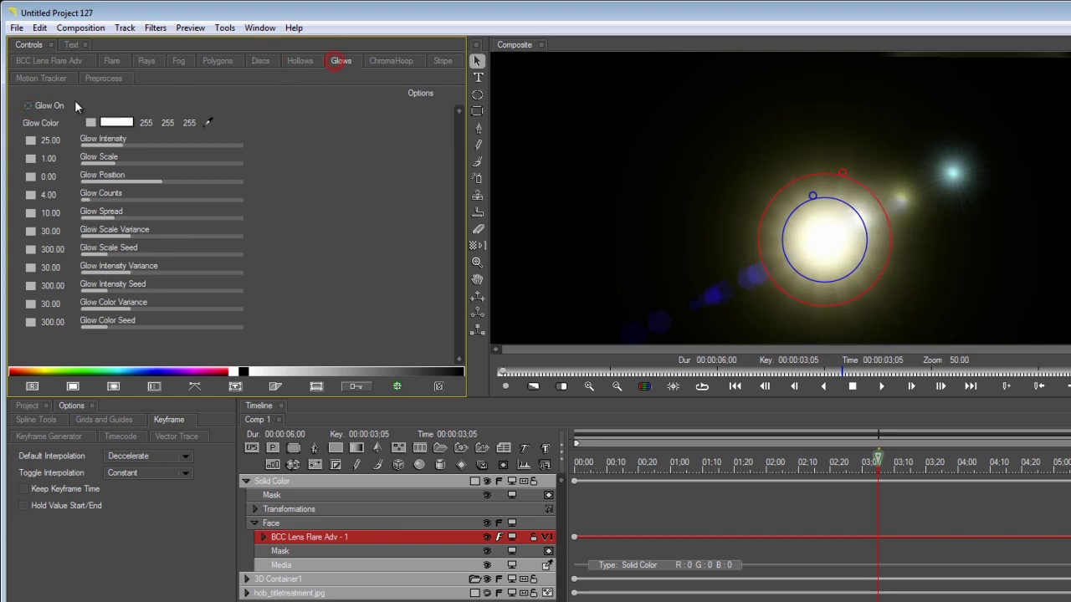
left_click(27, 106)
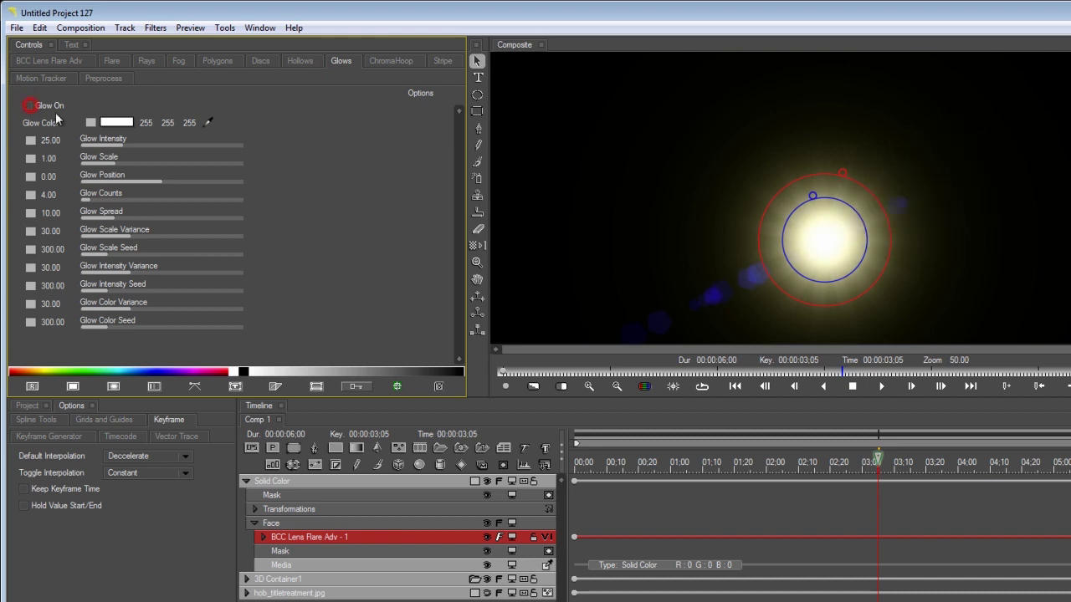
Turn on the flare's Stripe with Intensity 31.25, orange color RGB 232, 164, 23, Softness 0.40 and Length 0.63.
left_click(406, 64)
left_click(447, 59)
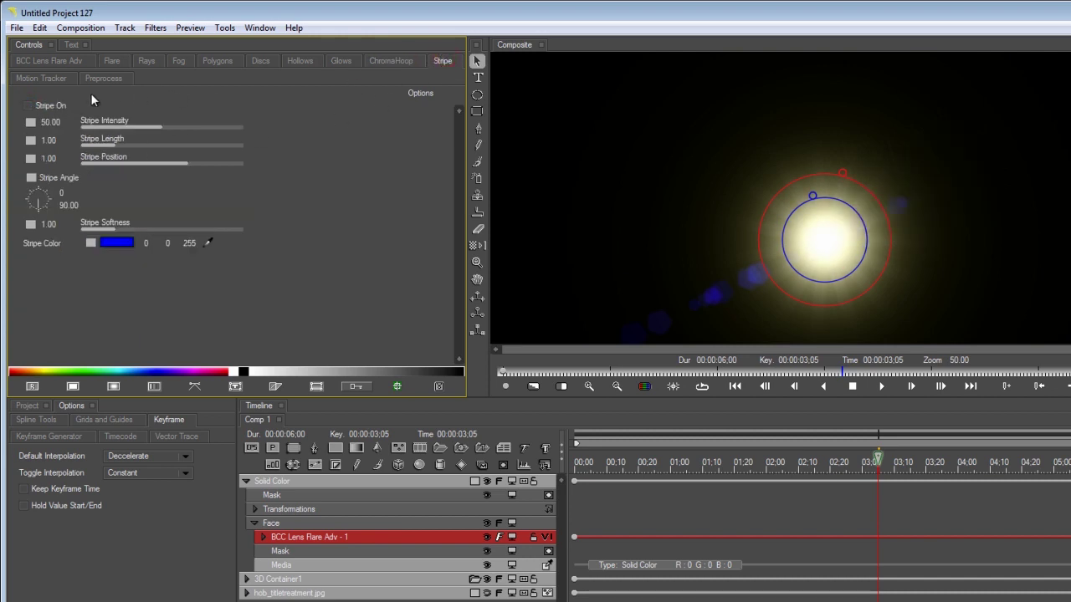
left_click(31, 106)
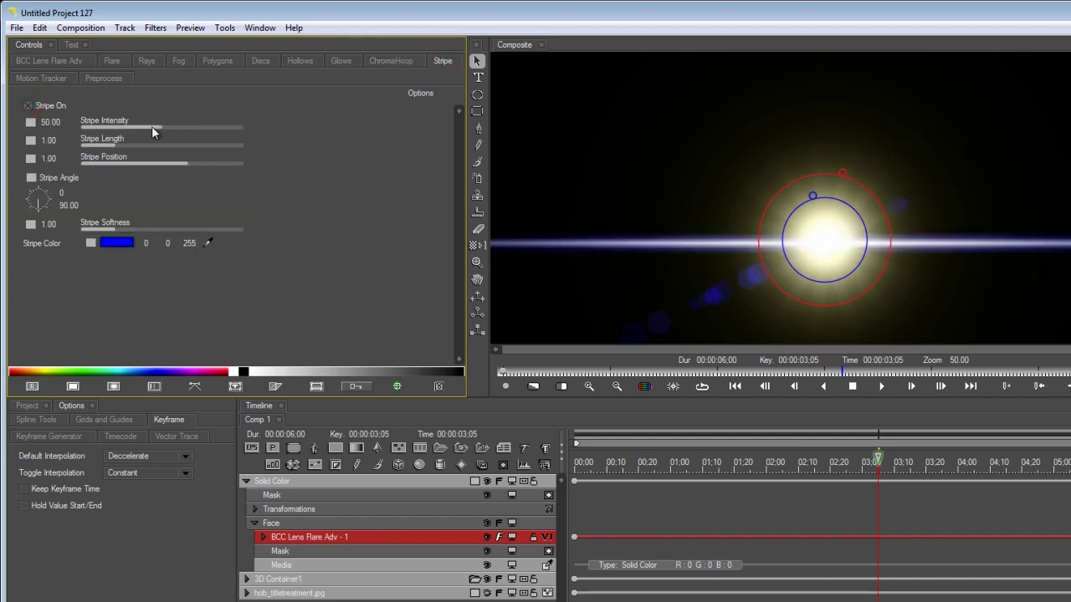
left_click_drag(149, 126, 136, 124)
left_click(114, 243)
left_click(186, 84)
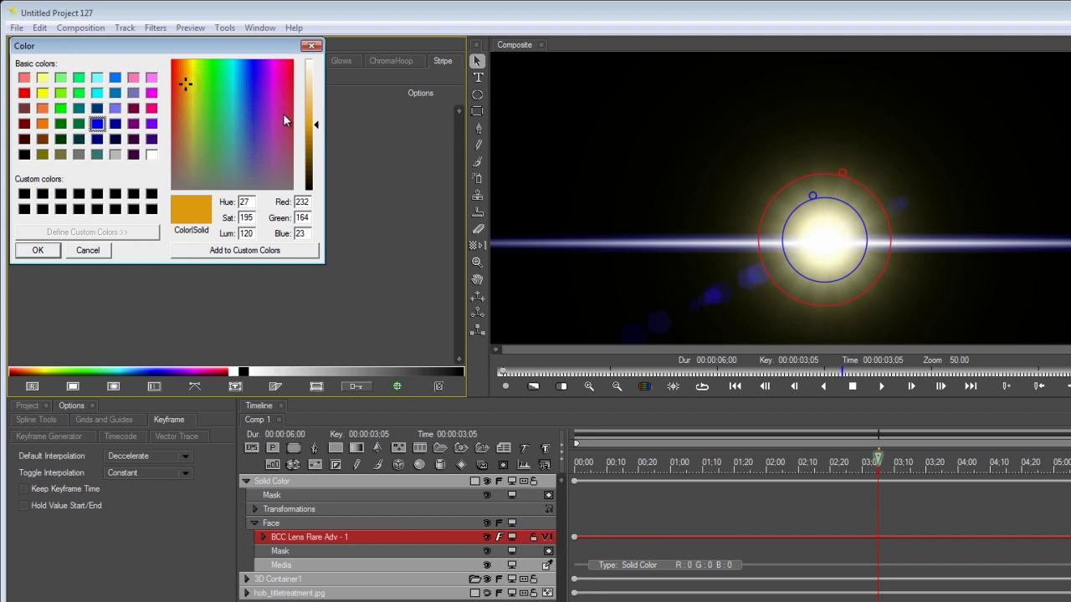
left_click(35, 251)
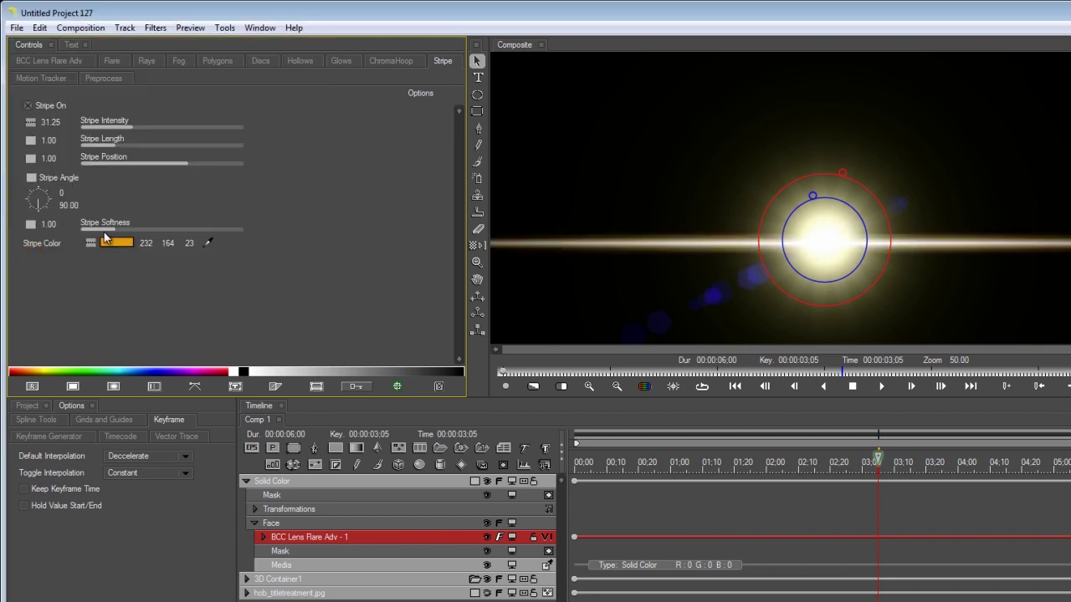
left_click_drag(108, 229, 94, 228)
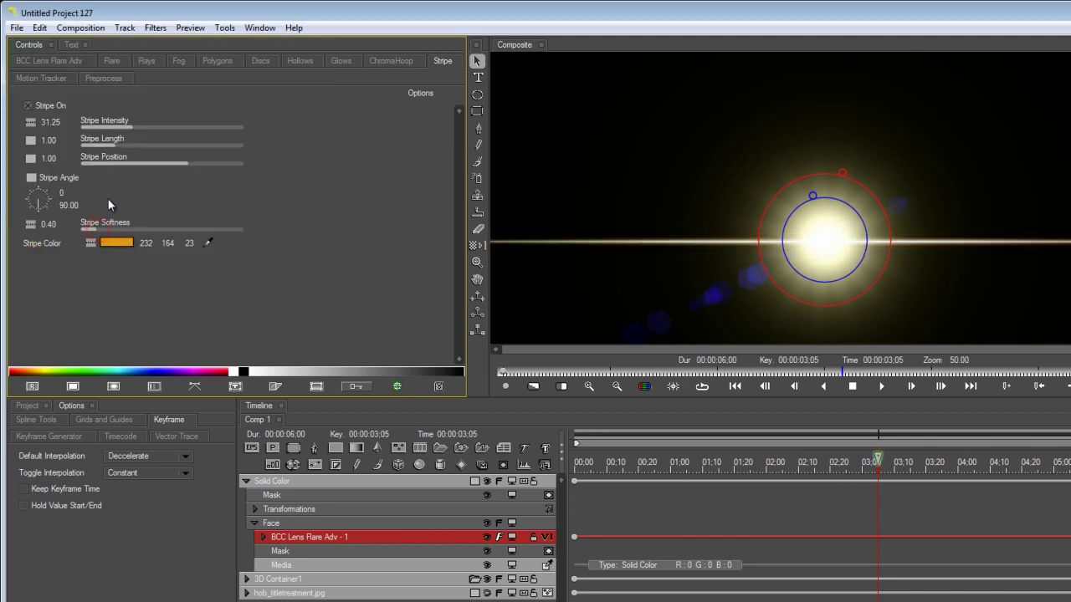
left_click_drag(110, 145, 107, 149)
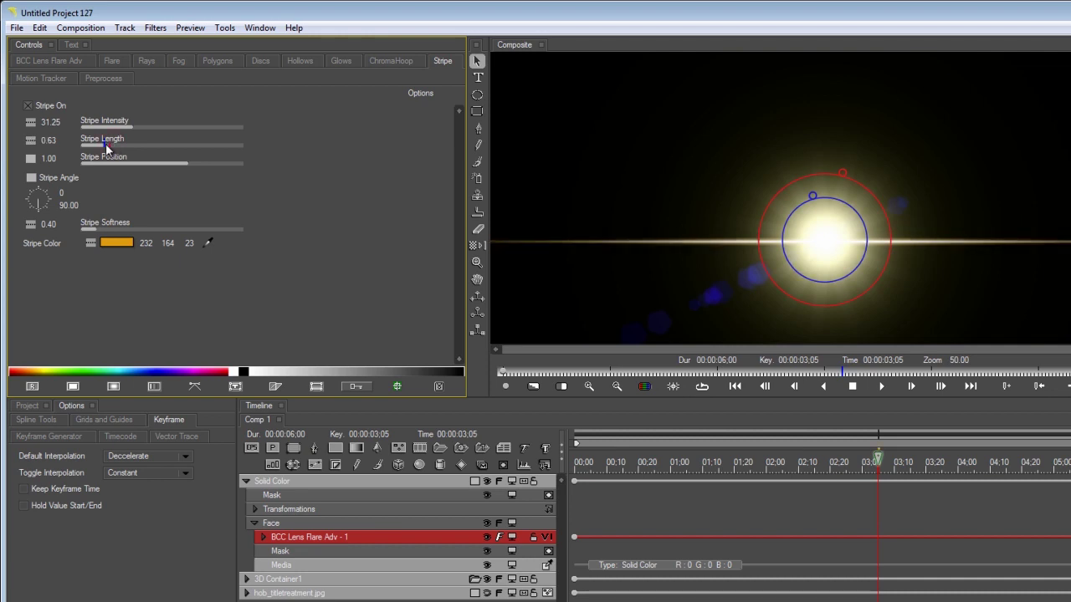
Set the flare's Global Scale to 0 at the start of the timeline and make the parameter animated.
left_click_drag(634, 462, 574, 461)
left_click(78, 63)
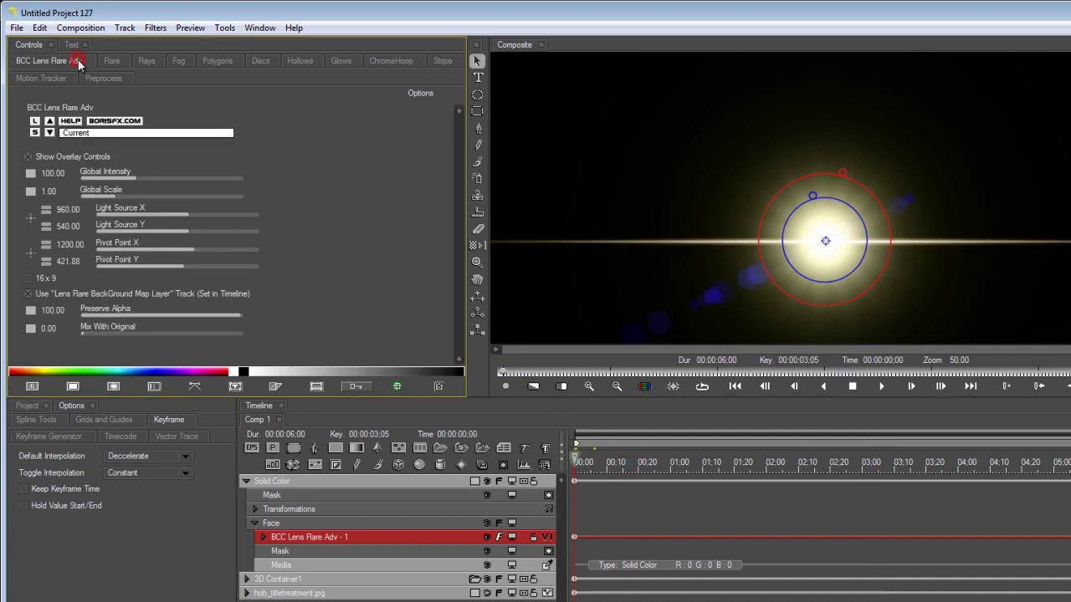
left_click_drag(86, 195, 66, 198)
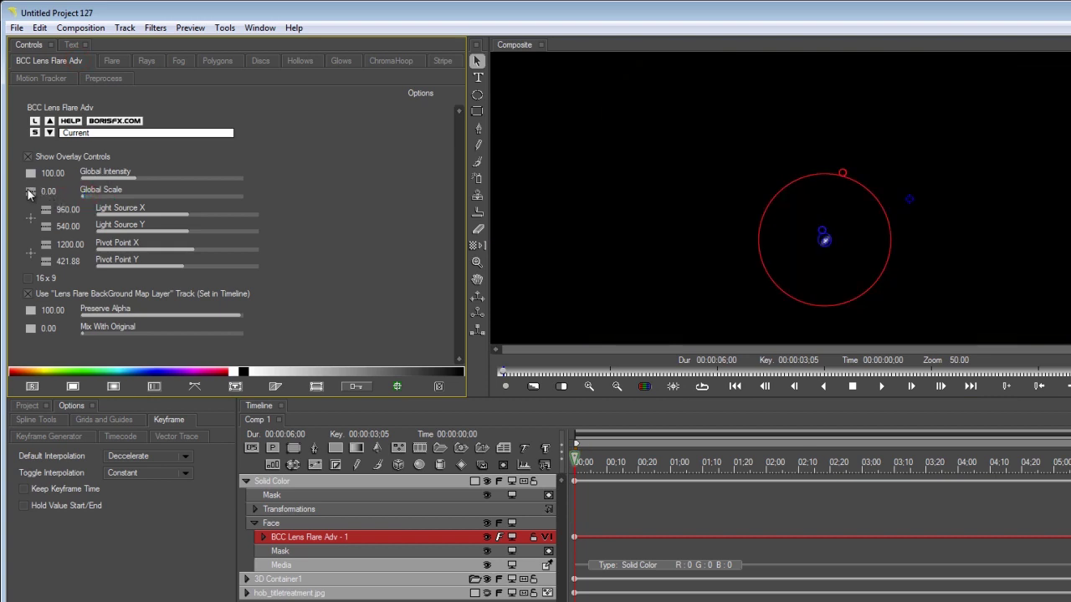
left_click(30, 194)
left_click(74, 243)
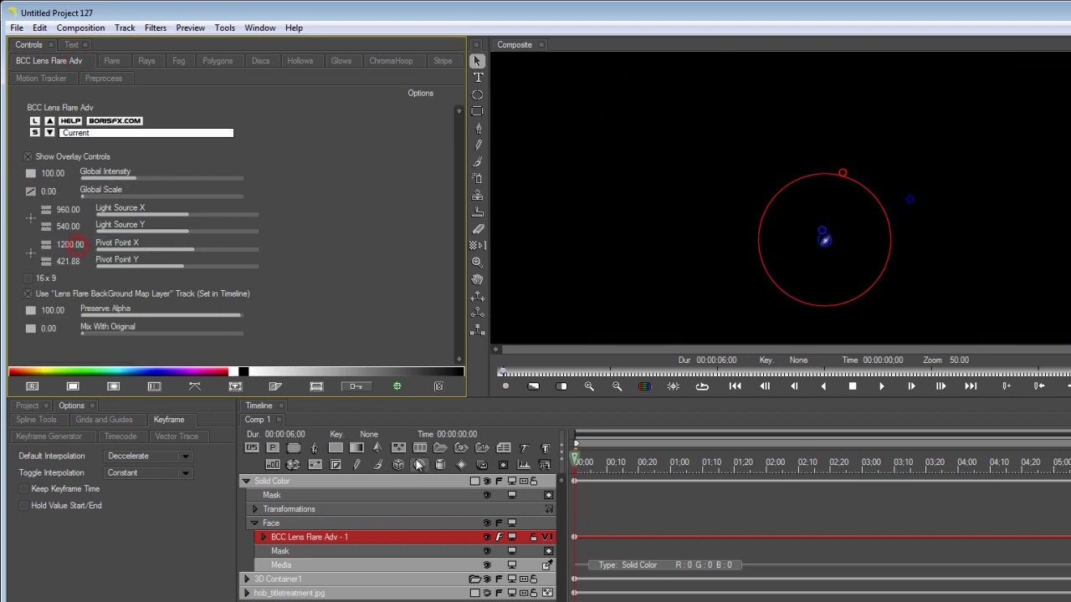
Keyframe the flare's Global Scale at 2.99 on 00:00:00;05 and back to 0 on 00:00:01;10.
left_click_drag(579, 465, 591, 463)
left_click_drag(93, 196, 181, 196)
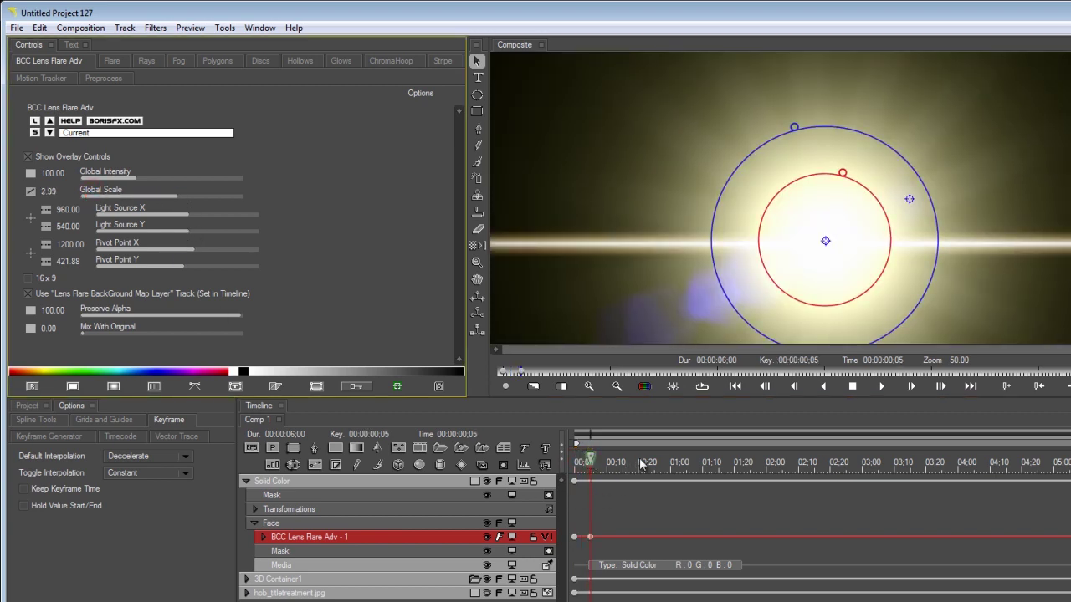
left_click_drag(682, 472, 702, 465)
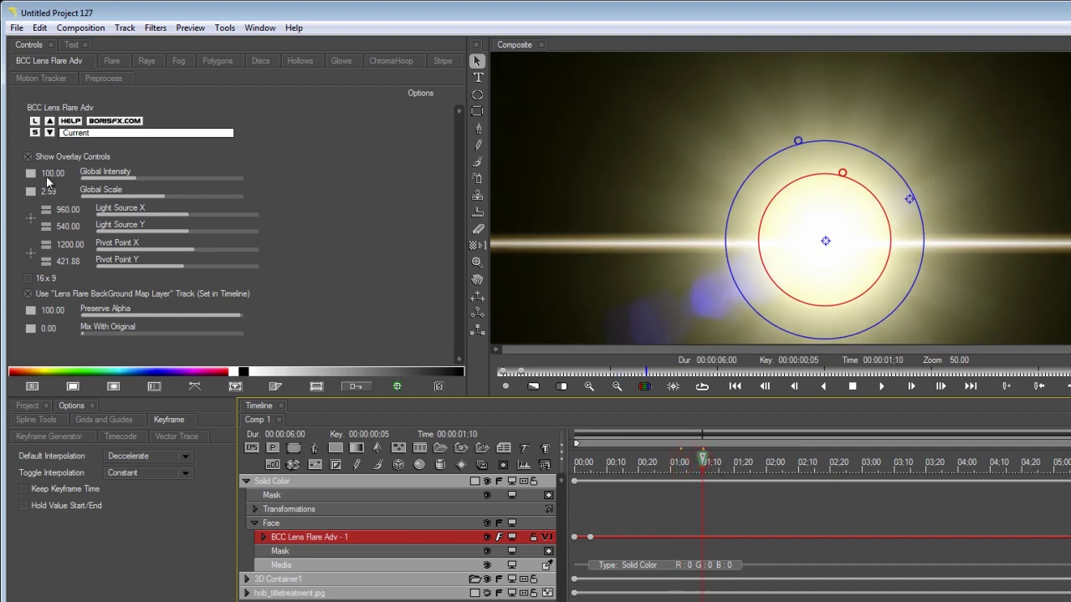
left_click_drag(96, 197, 83, 196)
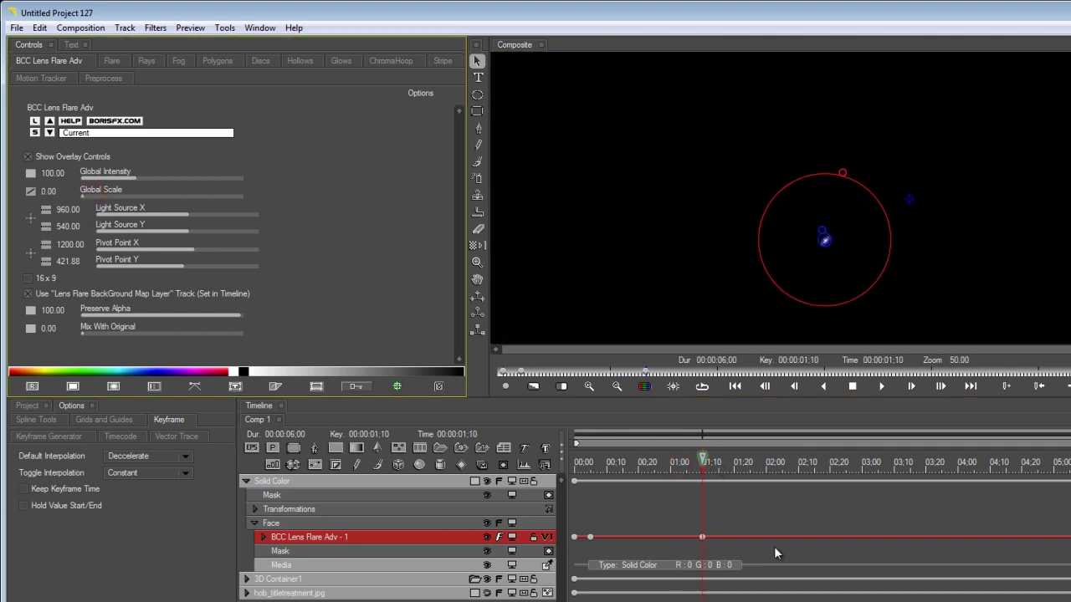
Delete the flare filter's last keyframe at 00:00:06;00 and slide the remaining keyframes to start just after 00:00:03;05.
left_click(766, 465)
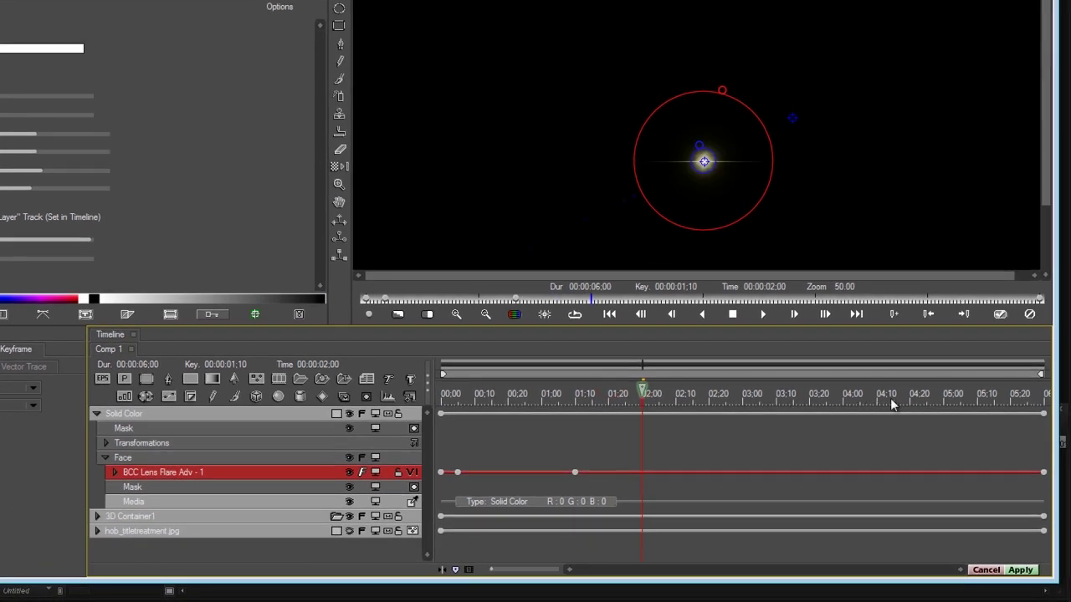
left_click(890, 400)
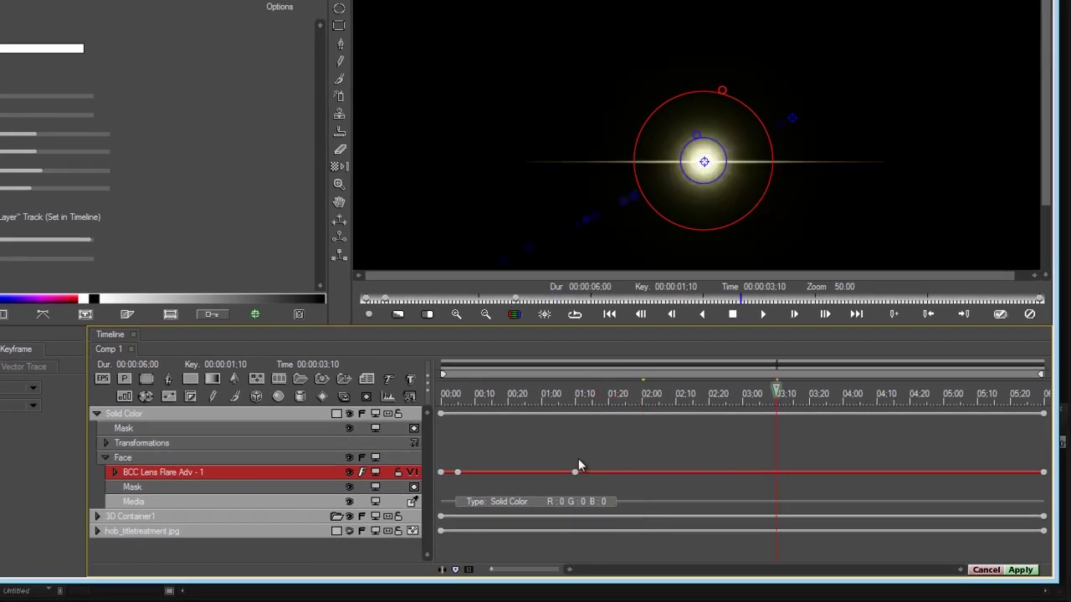
left_click(1044, 472)
key("Delete")
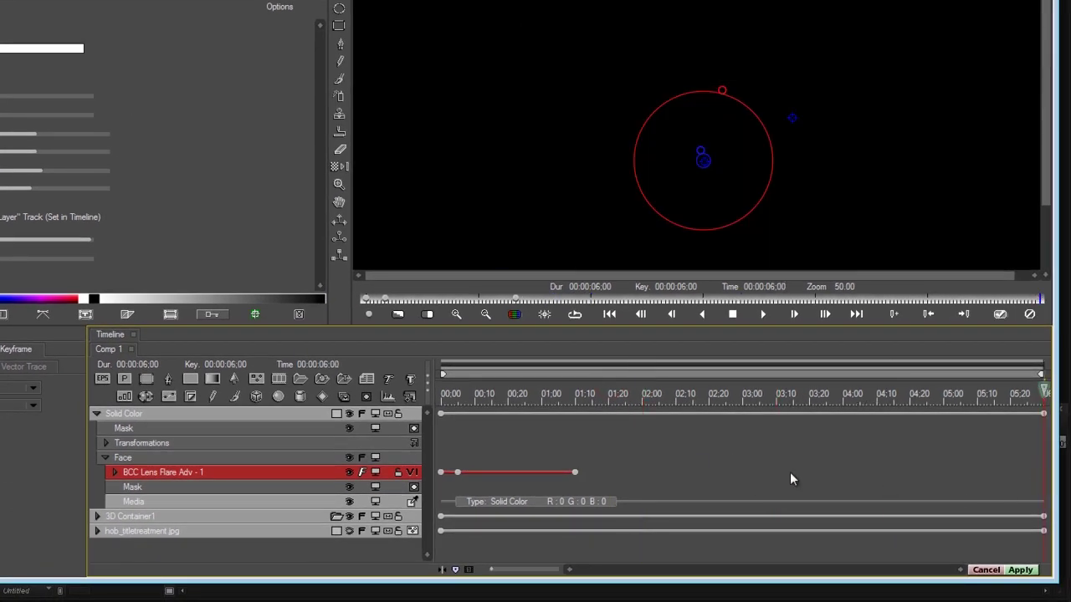
left_click_drag(496, 472, 821, 473)
left_click(759, 399)
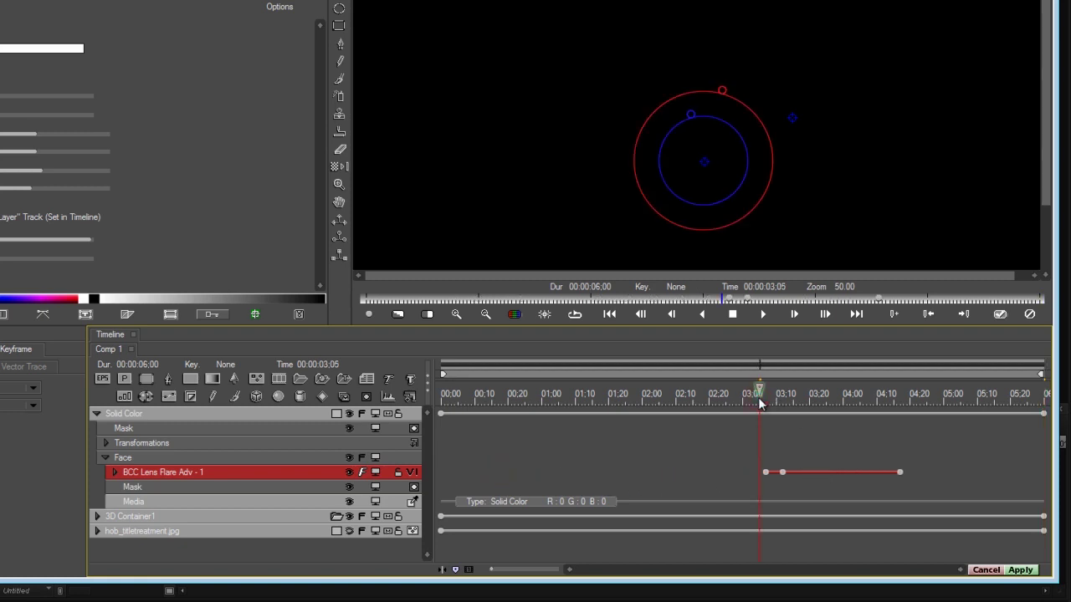
Set the Solid Color track's composite Apply Mode to Add so the flare overlays the Hobbit title.
left_click(164, 414)
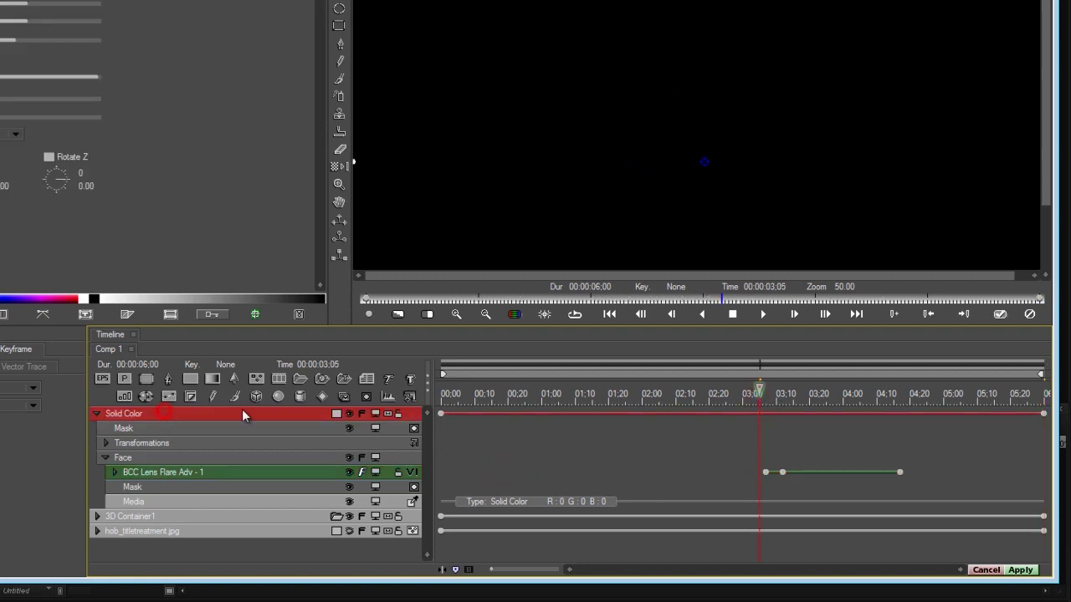
left_click(781, 398)
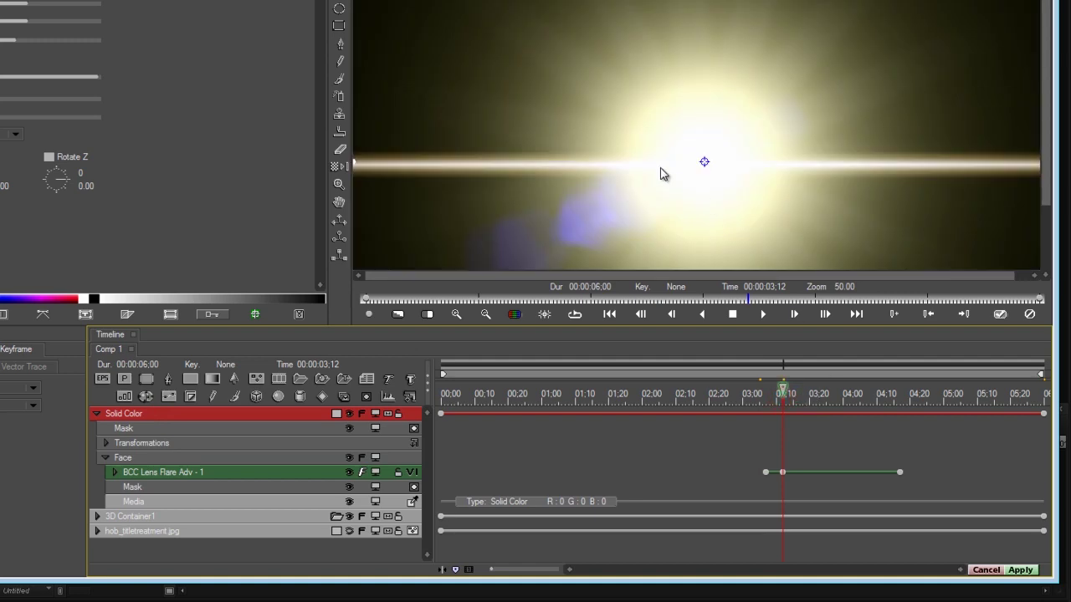
scroll(661, 172, "down", 1)
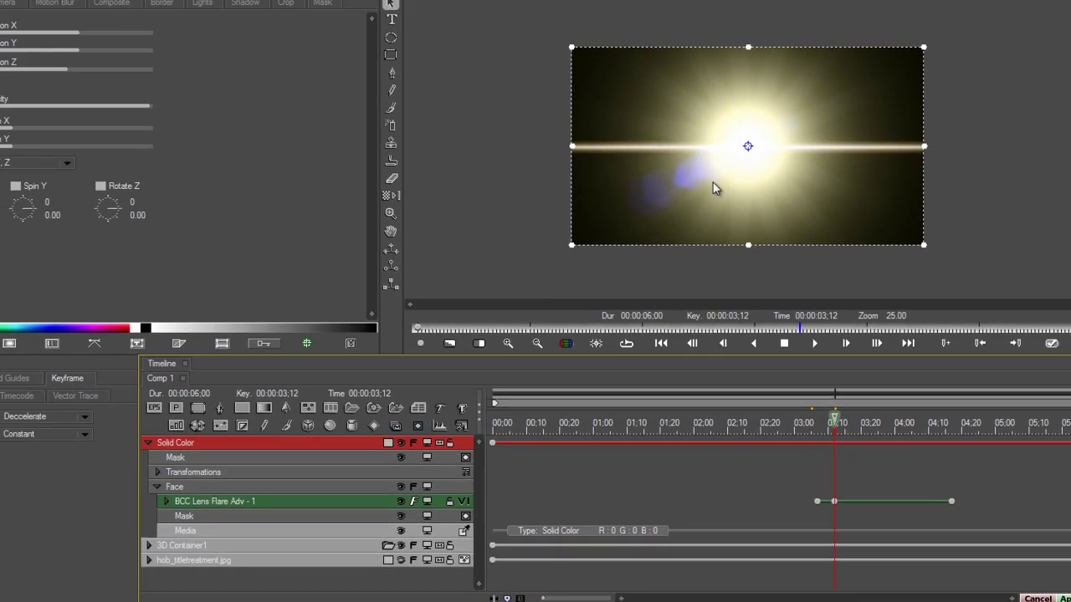
scroll(660, 164, "up", 2)
scroll(822, 249, "down", 1)
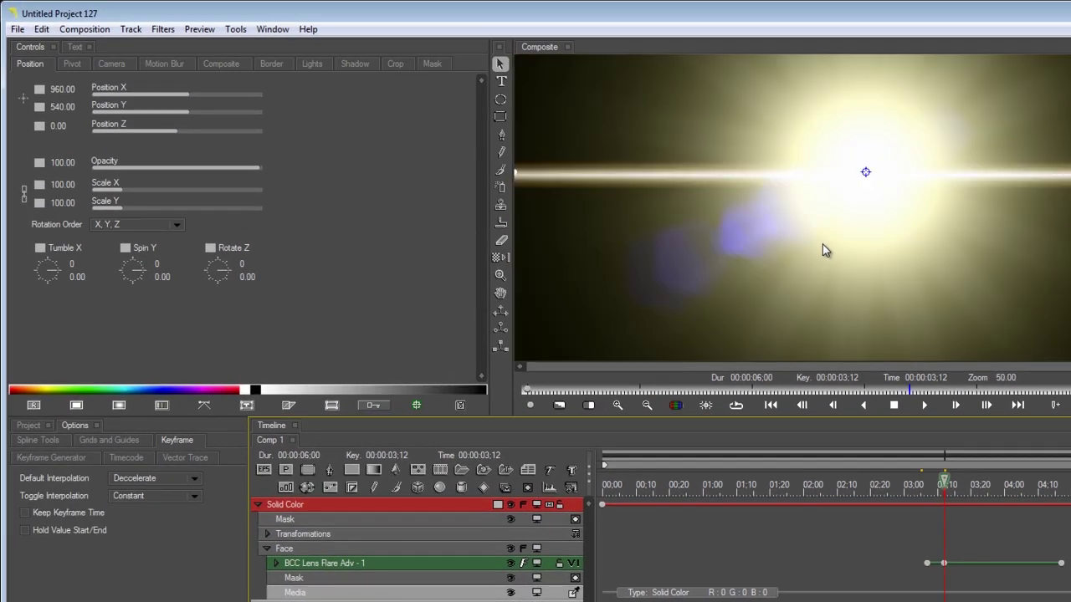
left_click(285, 505)
left_click(221, 64)
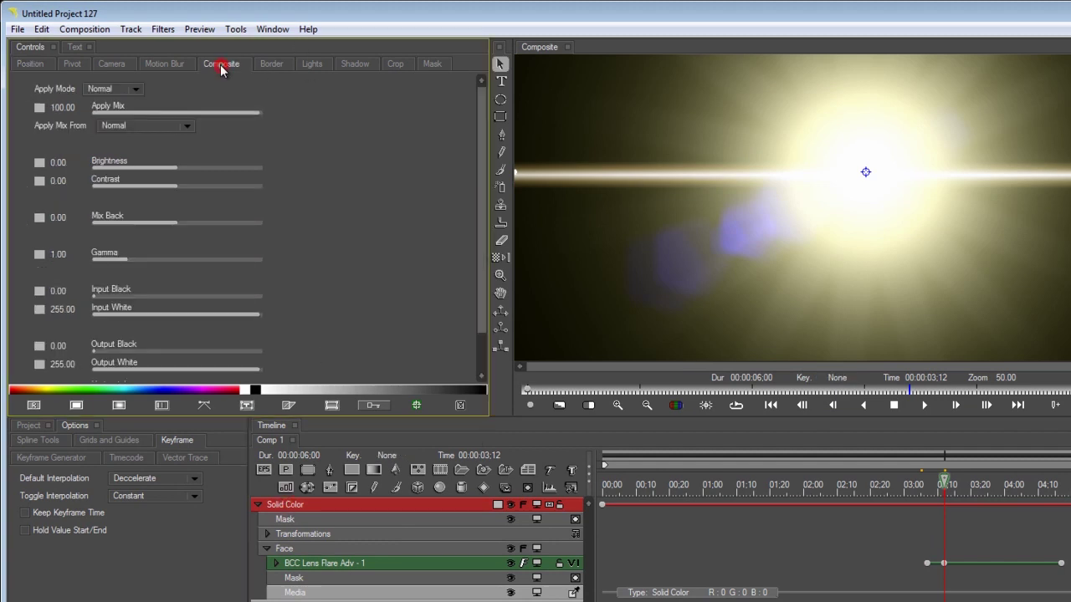
left_click(126, 89)
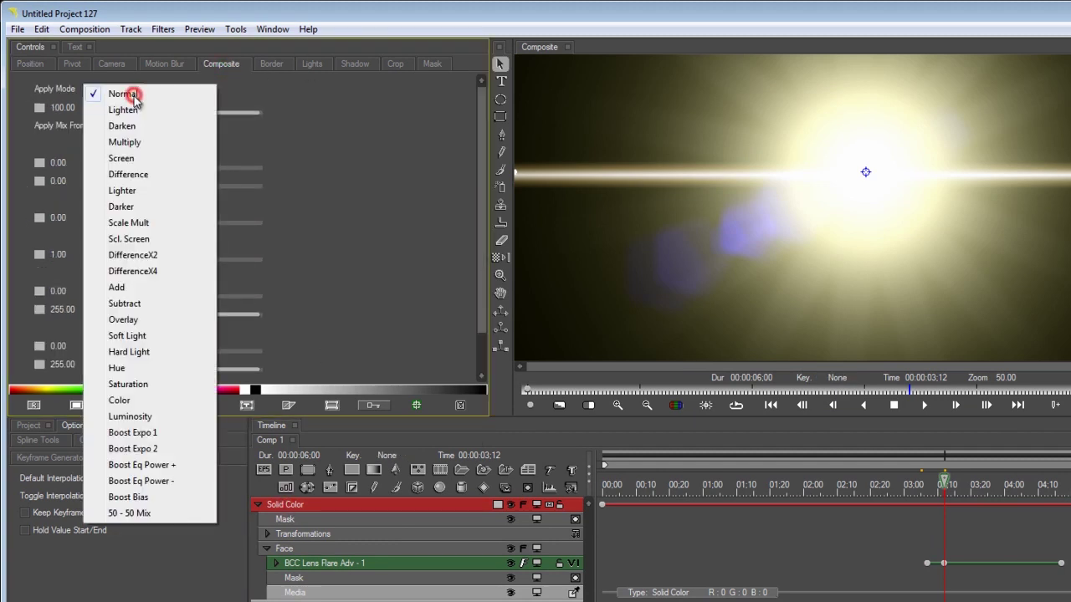
left_click(121, 289)
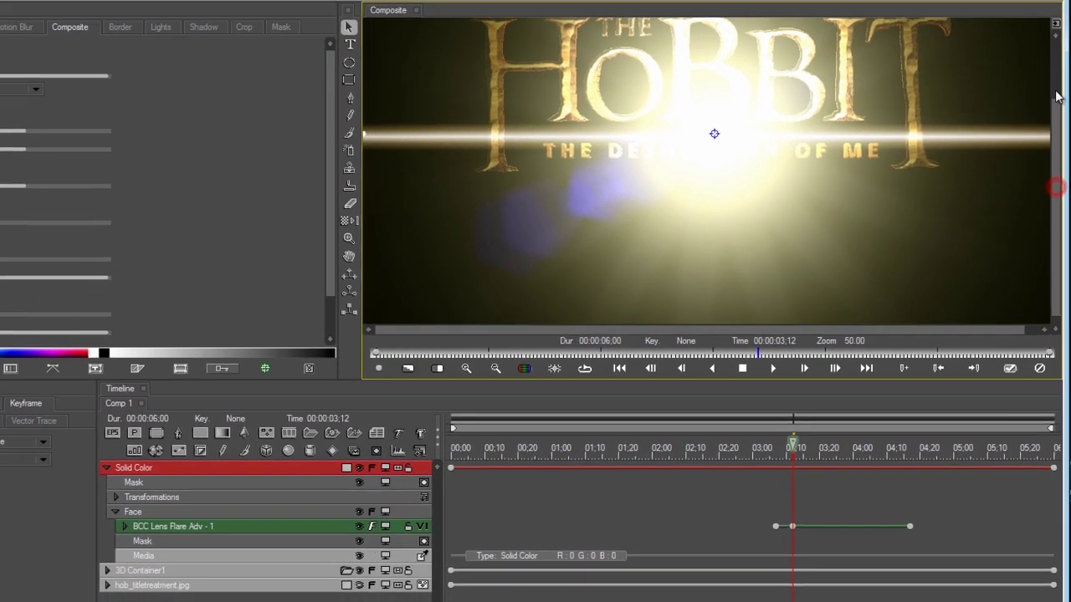
scroll(792, 292, "up", 2)
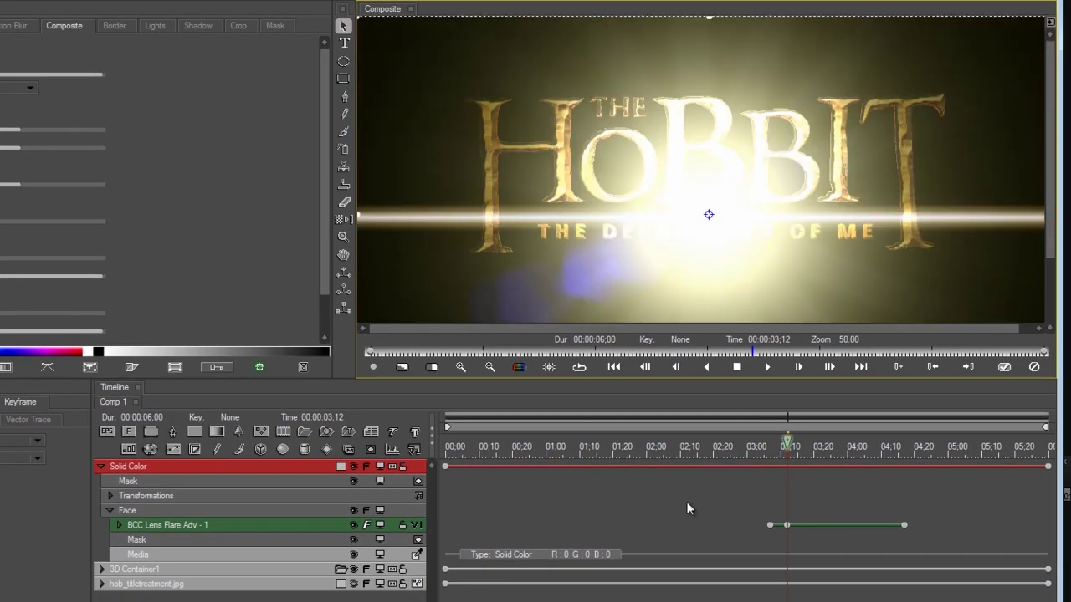
Slide the lens flare filter earlier to begin just before the 03;00 mark and preview its timing against the title.
mouse_move(753, 448)
left_mouse_down()
mouse_move(774, 448)
mouse_move(755, 449)
left_mouse_up()
left_click_drag(828, 527, 802, 530)
left_click(751, 447)
left_click_drag(764, 448, 738, 454)
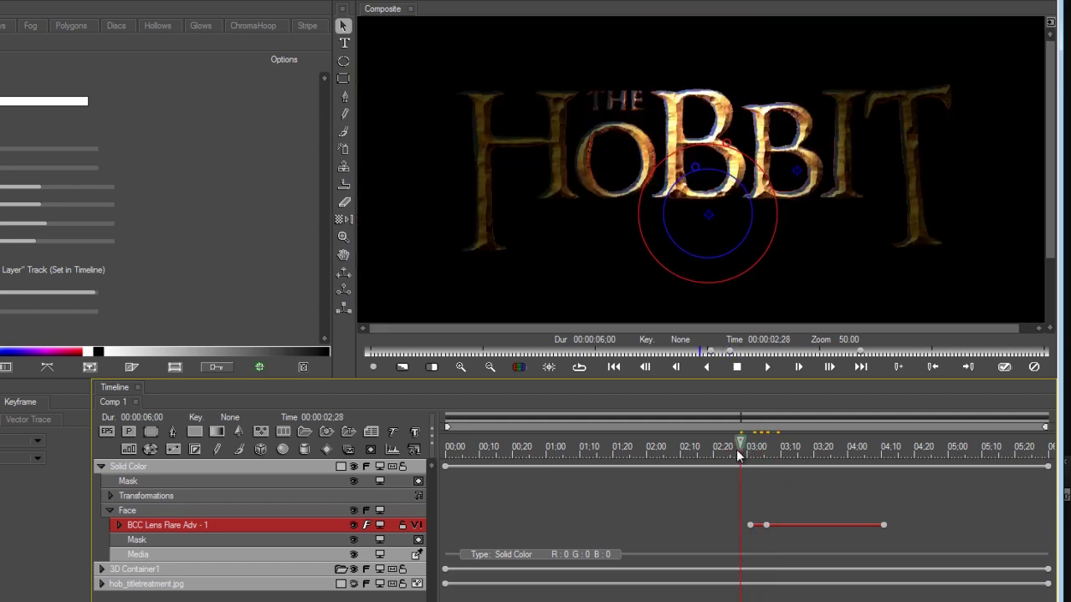
left_click_drag(783, 523, 756, 524)
left_click(723, 453)
key("space")
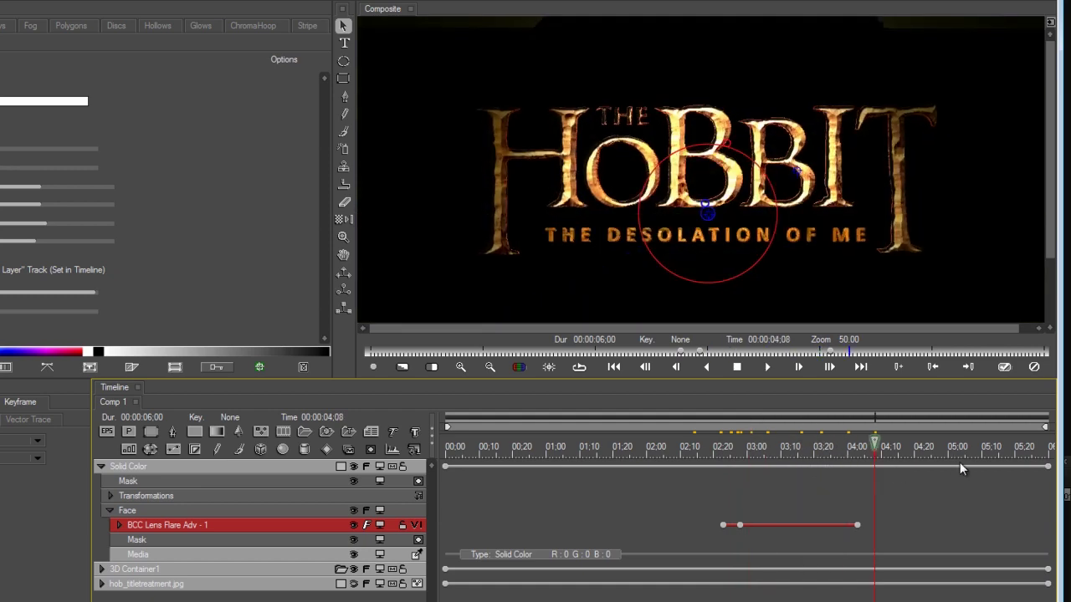
Collapse the flare's Solid Color track and add a new color media track above it.
left_click(99, 470)
left_click(230, 519)
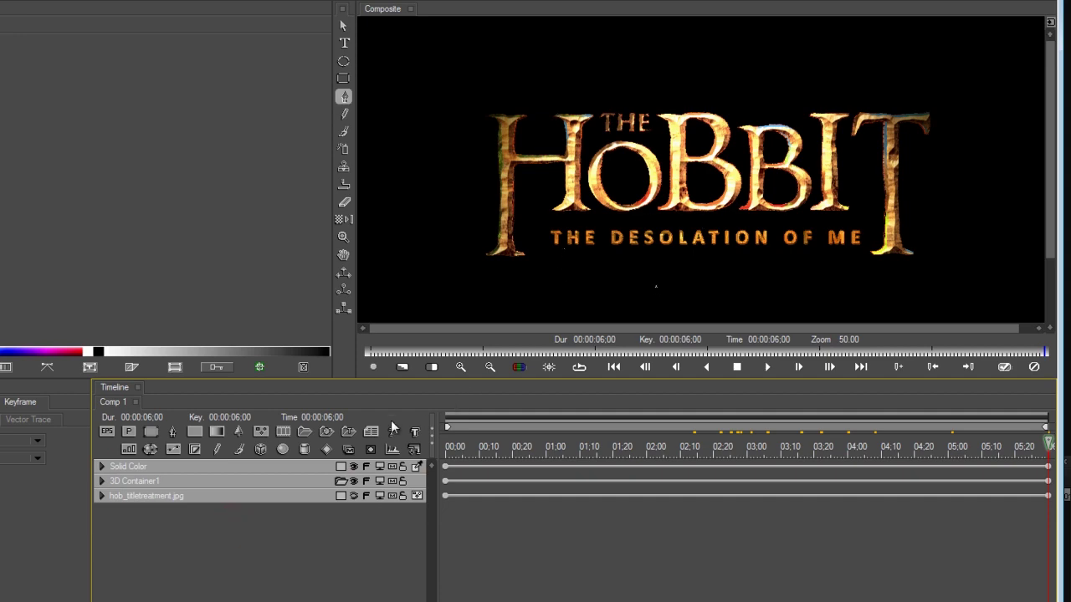
left_click(175, 535)
left_click(193, 431)
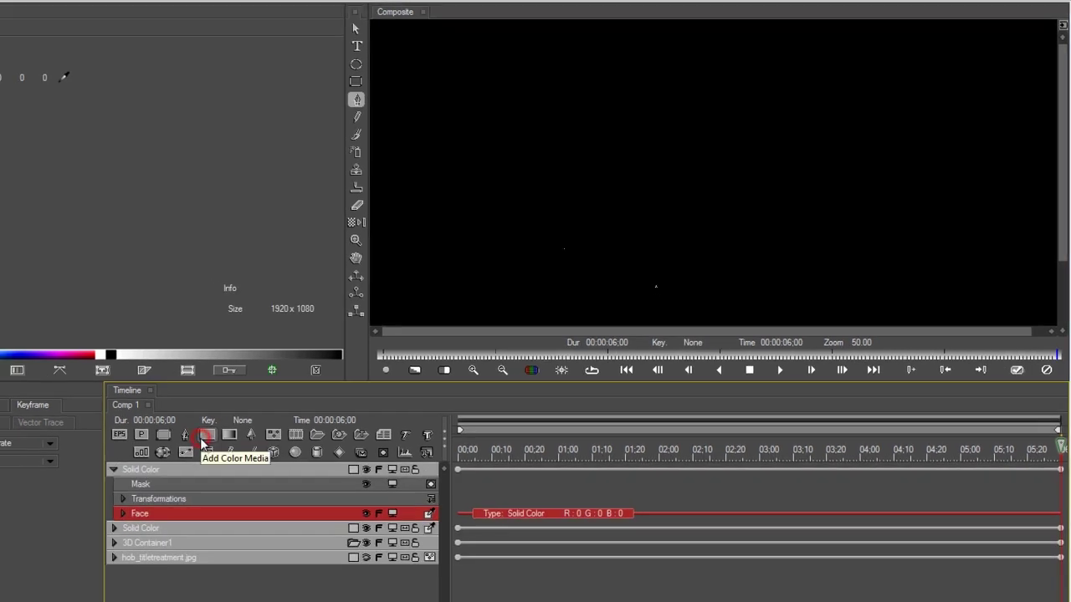
Apply the BCC Clouds generator filter to the new solid color track and bring its color settings into view.
left_click(162, 28)
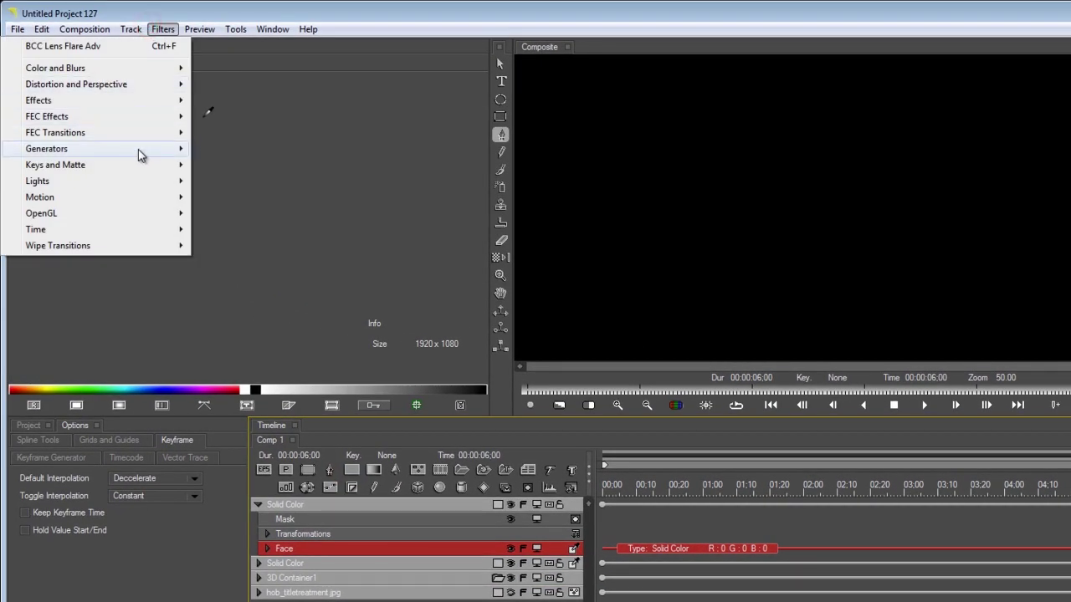
mouse_move(138, 149)
left_click(279, 200)
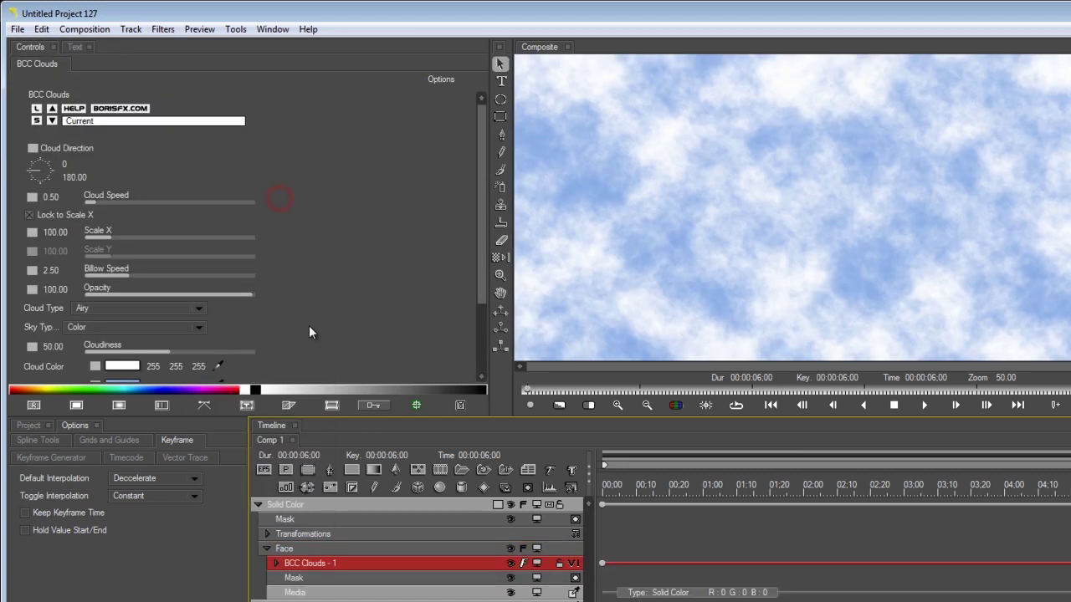
scroll(416, 289, "down", 3)
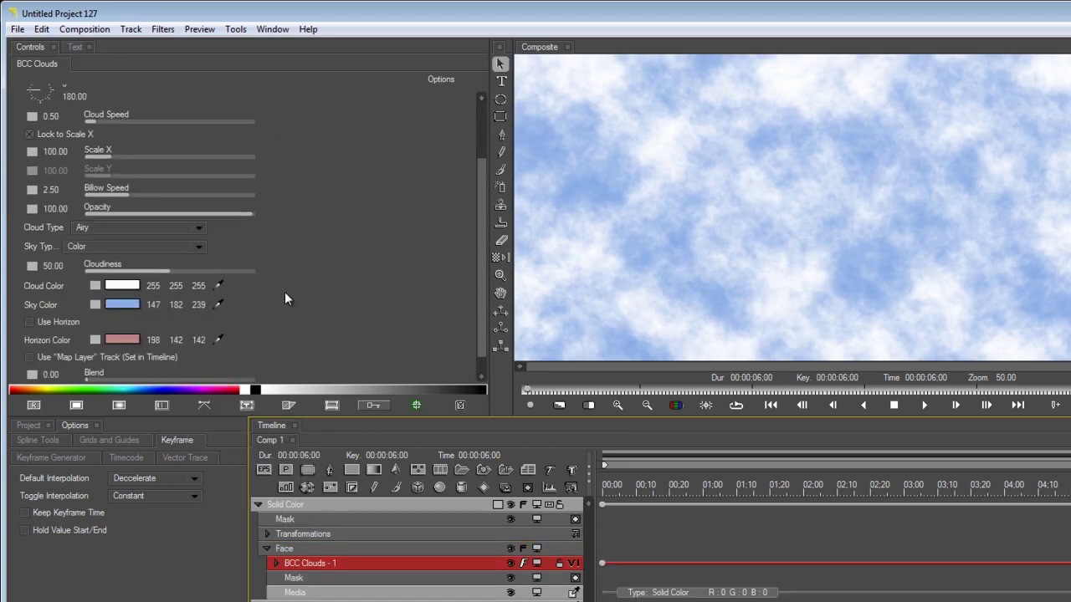
Set the clouds' sky type to Alpha and the cloud color to dark grey, RGB 29, 29, 29.
left_click(152, 247)
left_click(160, 281)
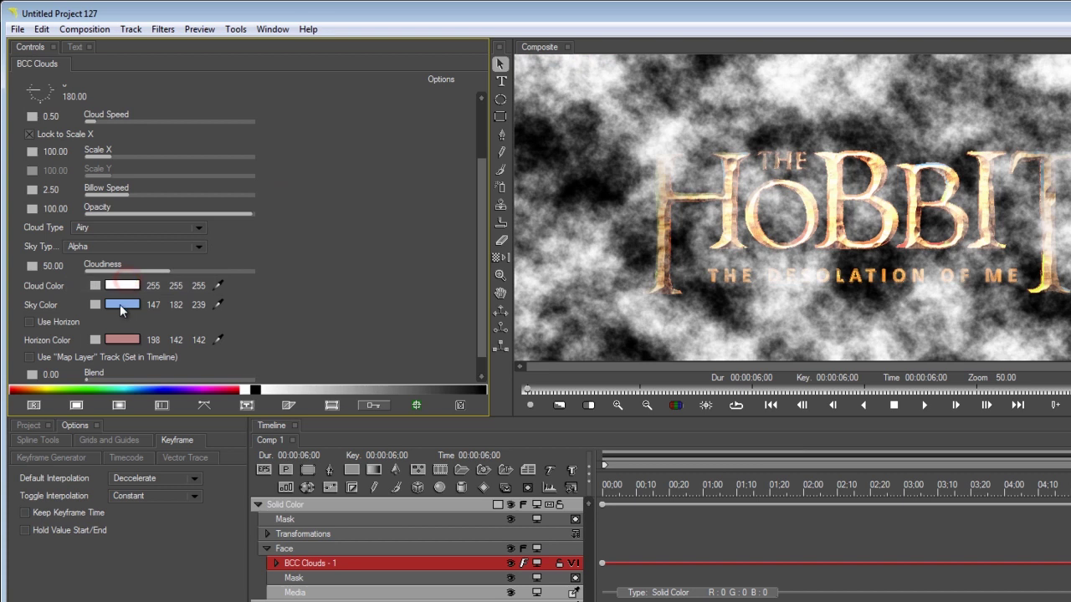
left_click(129, 286)
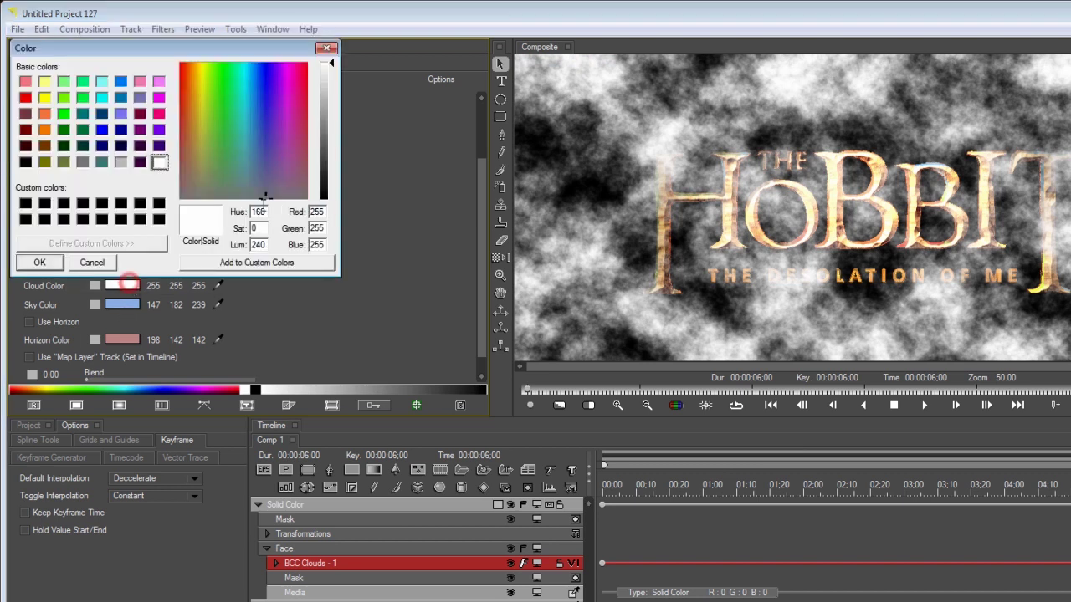
left_click(330, 189)
left_click(35, 263)
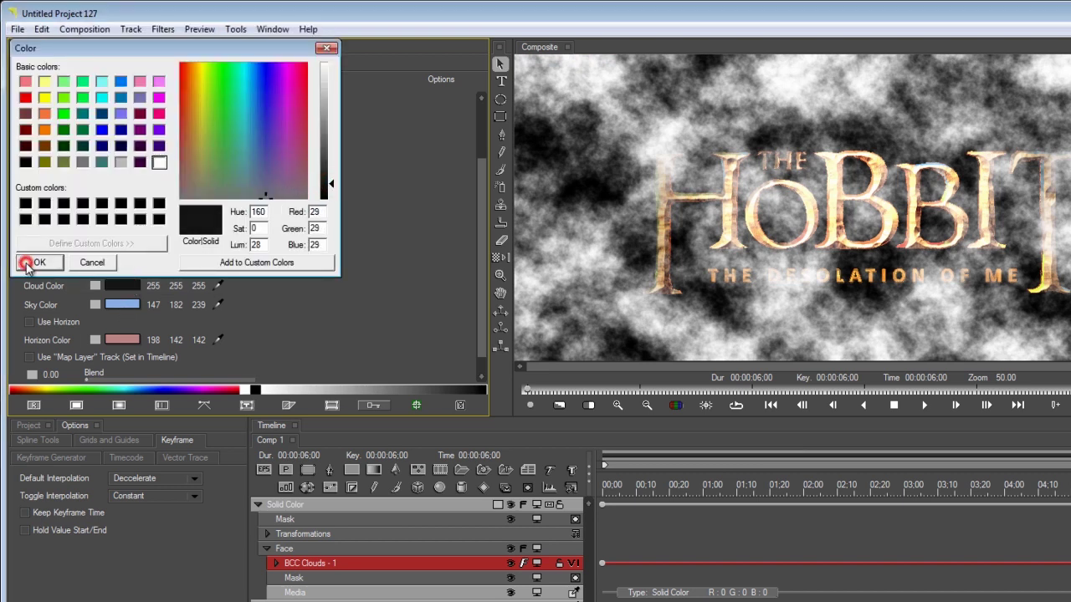
Set the cloud direction to 90 degrees and the cloud speed to 0.10.
left_click(76, 176)
type("90")
key("Return")
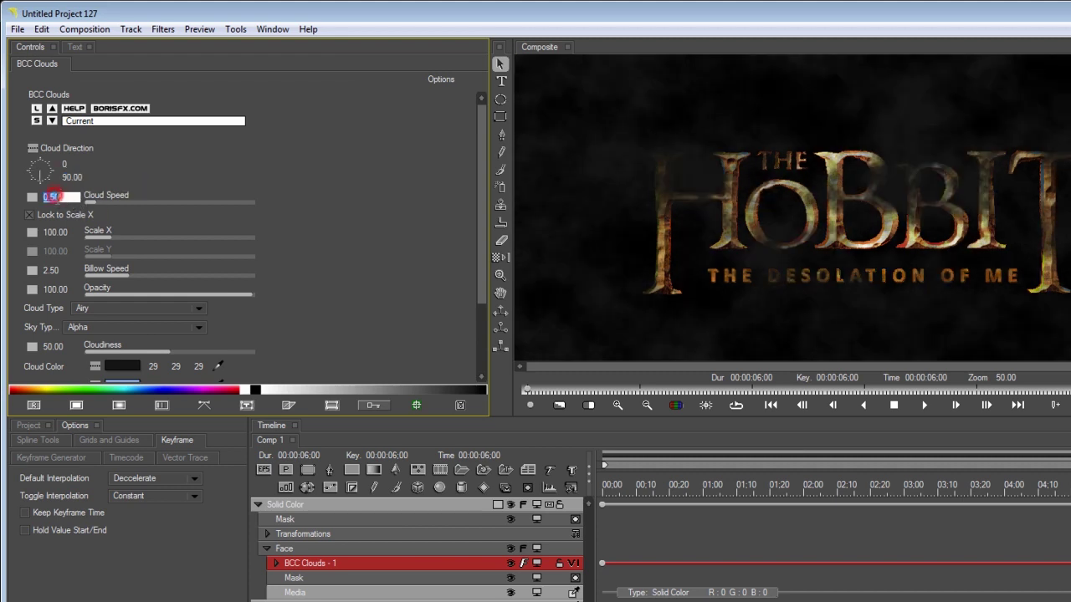
key("Return")
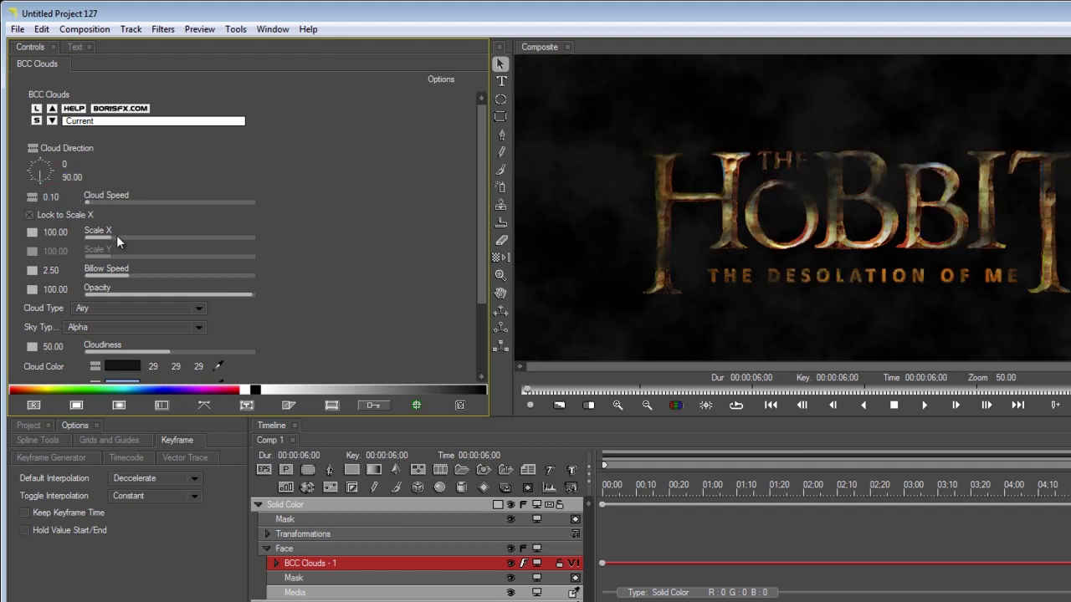
Increase the clouds' Scale X to 400 and set the billow speed to 0.50.
left_click_drag(213, 245, 264, 237)
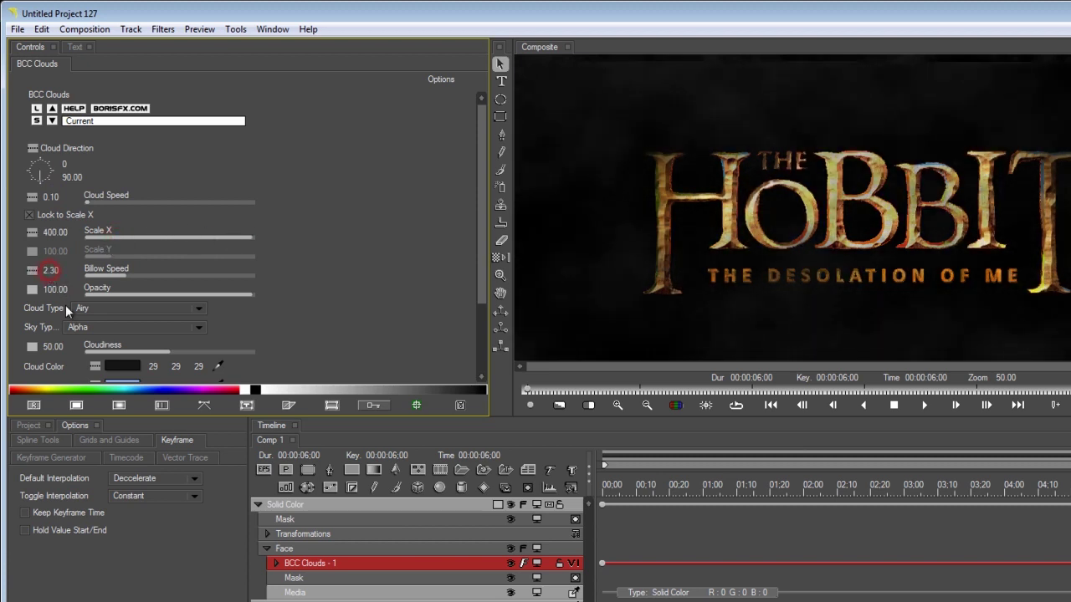
left_click(50, 270)
type("0.5")
key("Return")
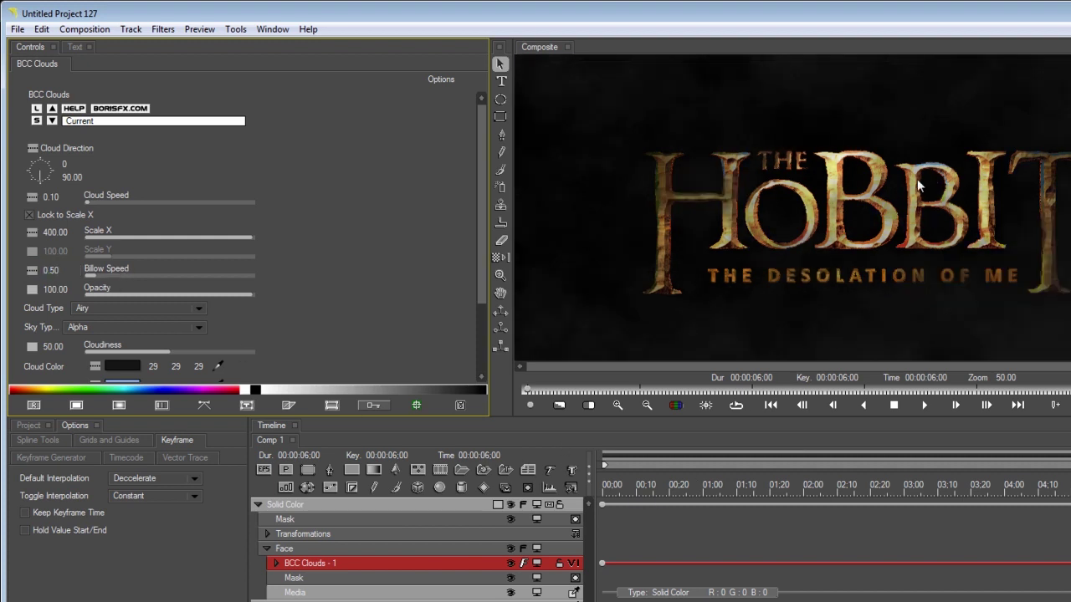
Collapse the clouds' Solid Color track and place it at the bottom of the track stack, behind the title.
left_click(259, 504)
left_click(293, 548)
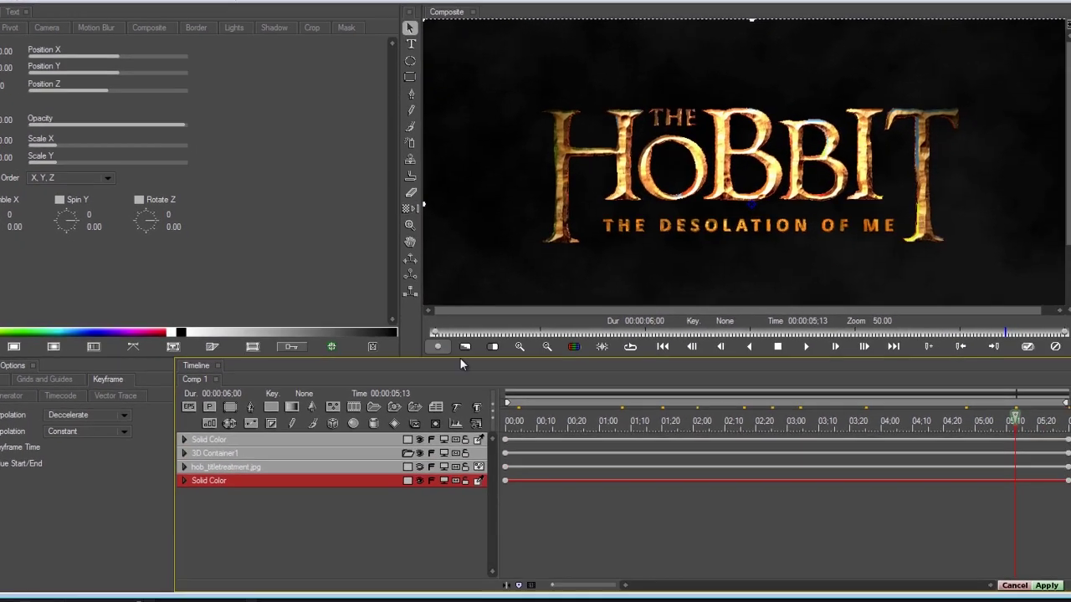
Switch the composite preview from Draft to the higher quality and apply the finished effect to the Avid Media Composer sequence.
left_click(559, 404)
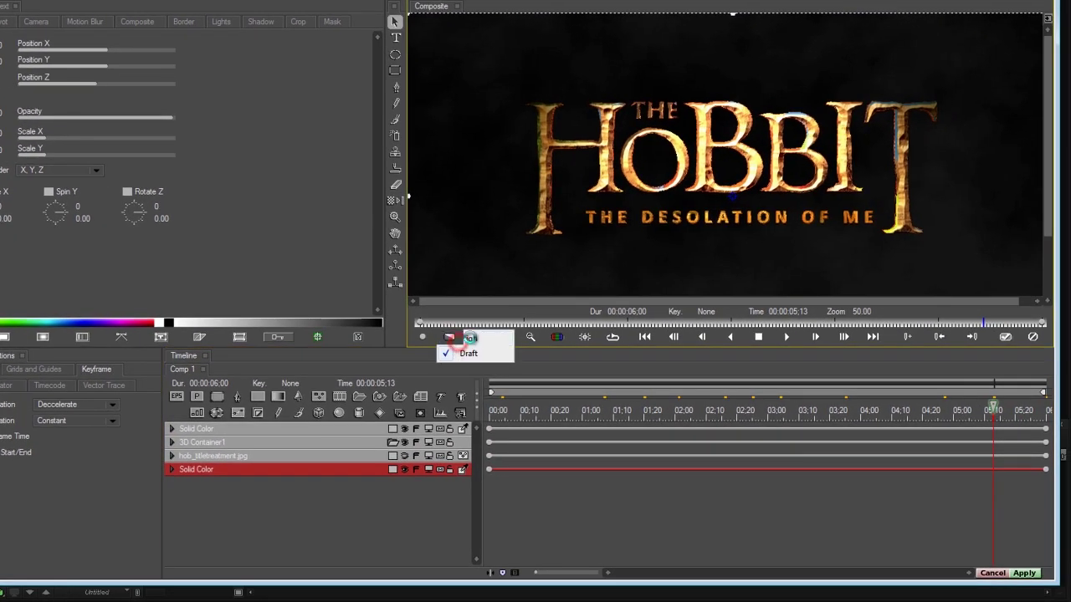
left_click(479, 337)
left_click(479, 336)
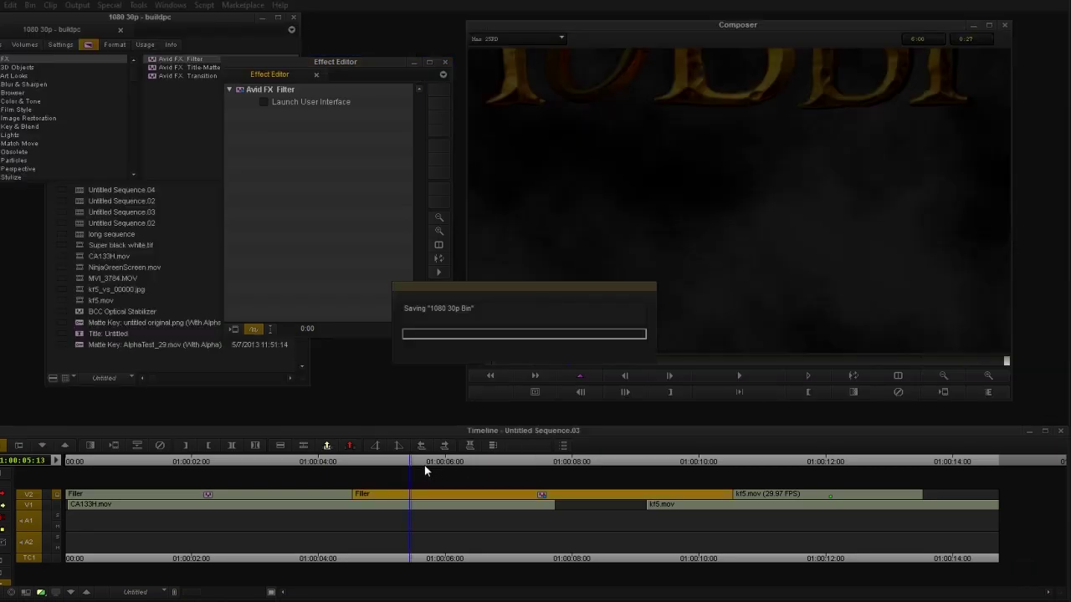
Scrub through the Hobbit title effect on the sequence timeline to review the lens flare and clouds.
left_click_drag(430, 462, 576, 466)
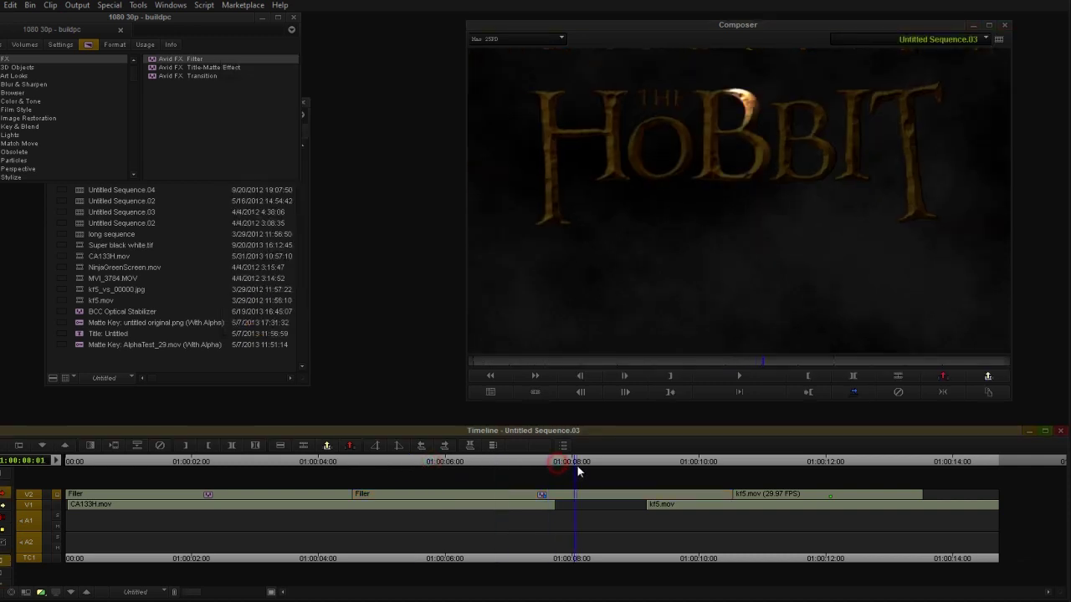
left_click(641, 465)
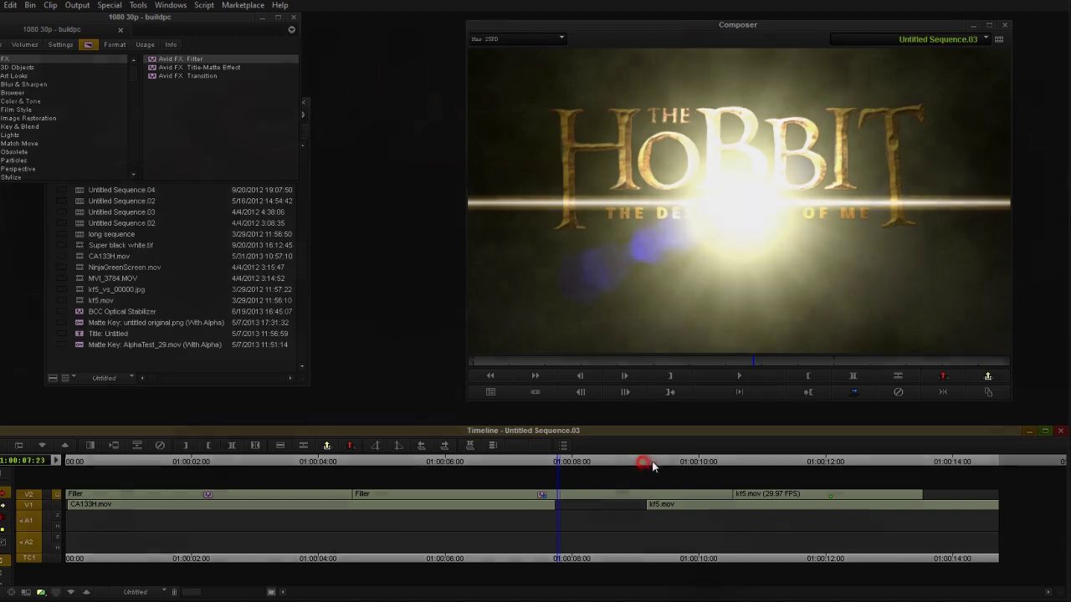